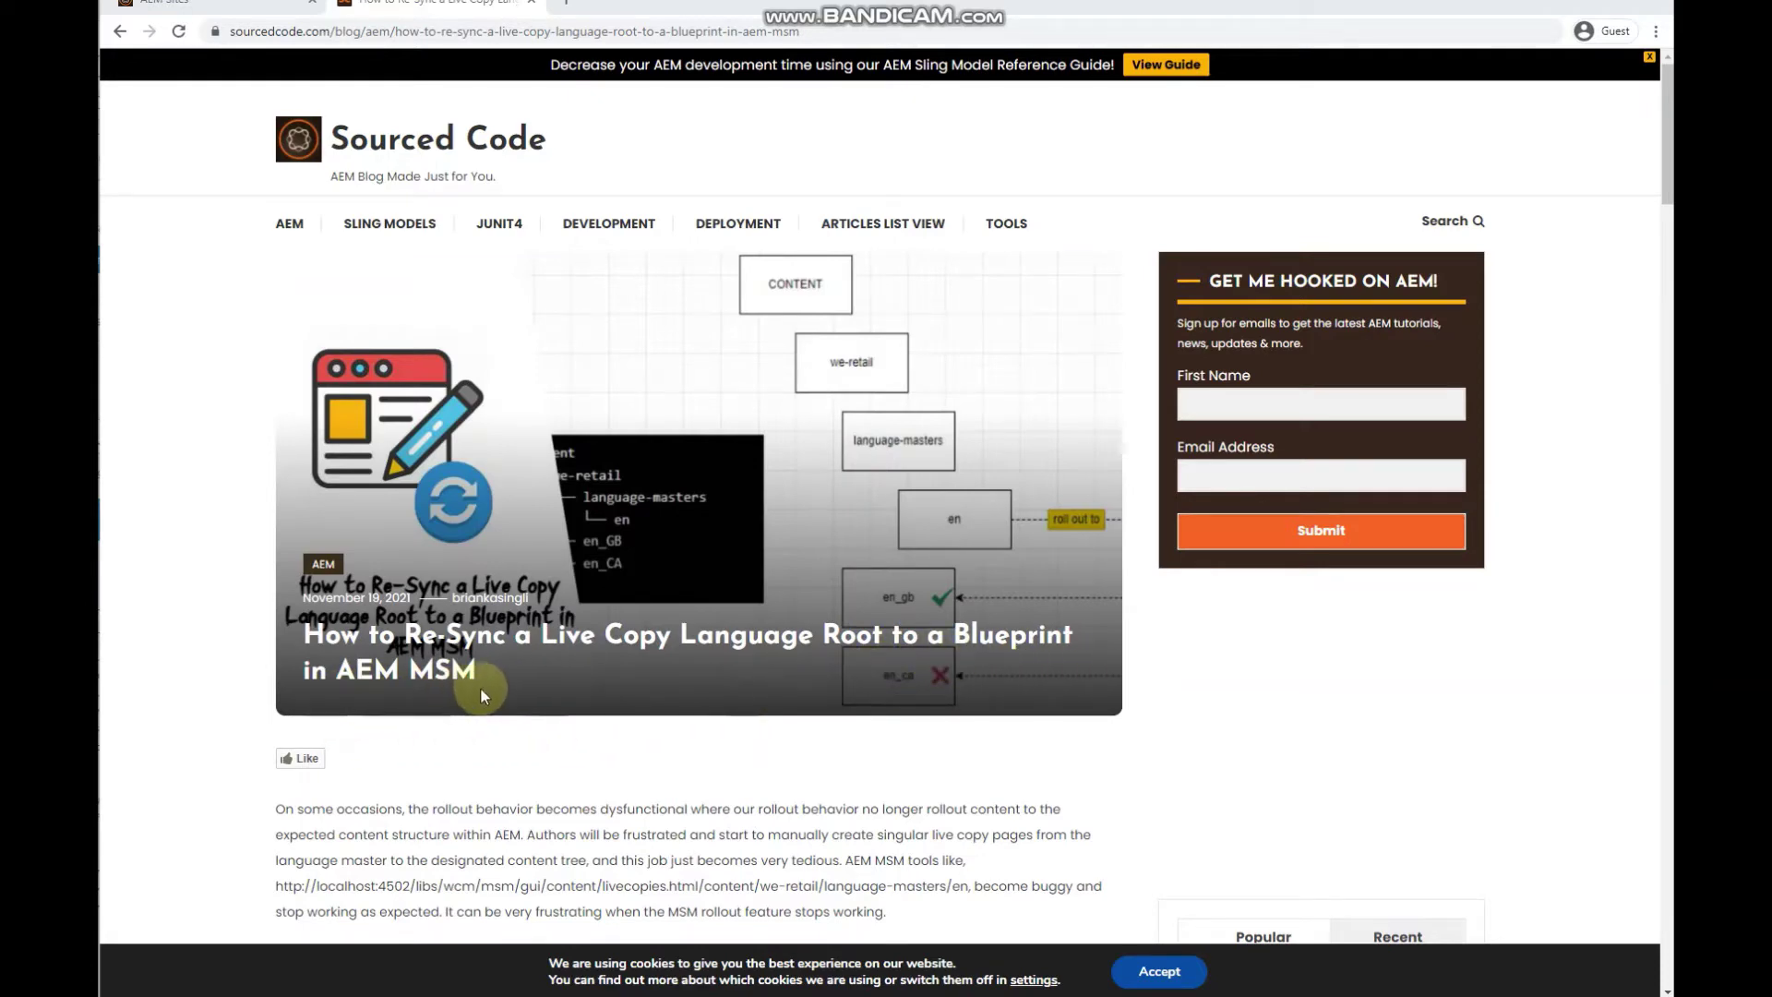
Scroll the blog article down to the 'Let's fix the broken connections' diagram.
scroll(949, 722, down, 1)
scroll(945, 720, down, 8)
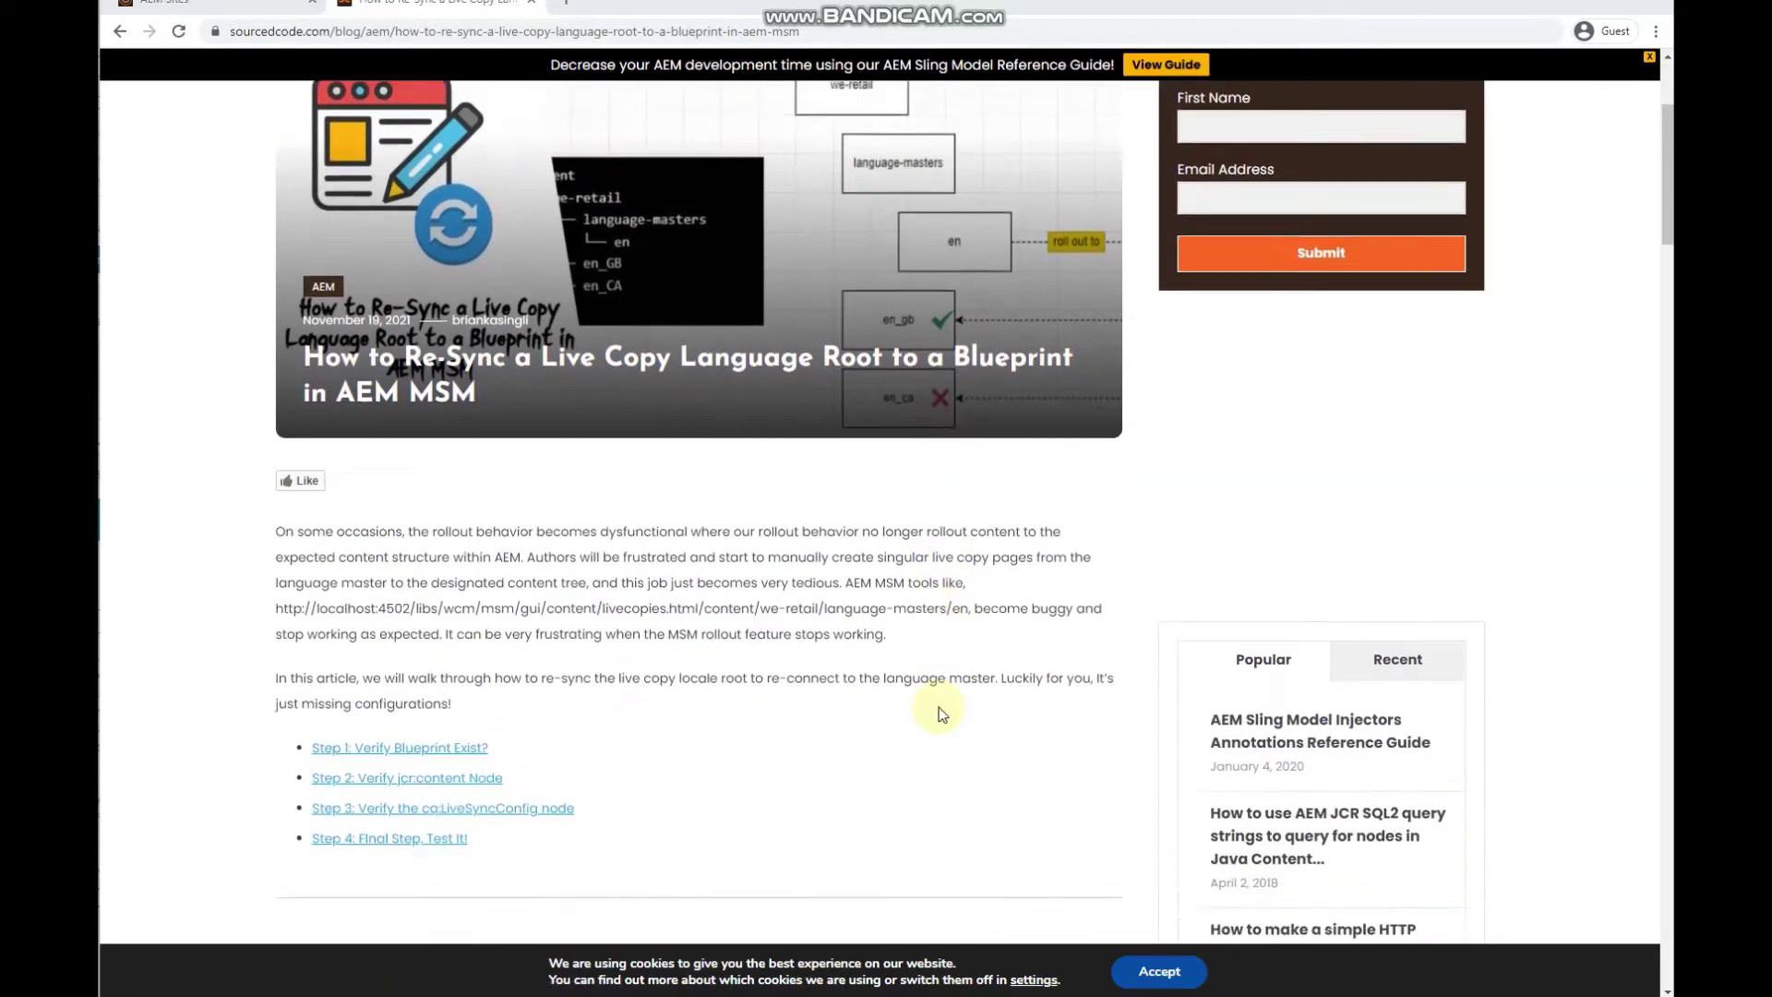
scroll(892, 692, down, 3)
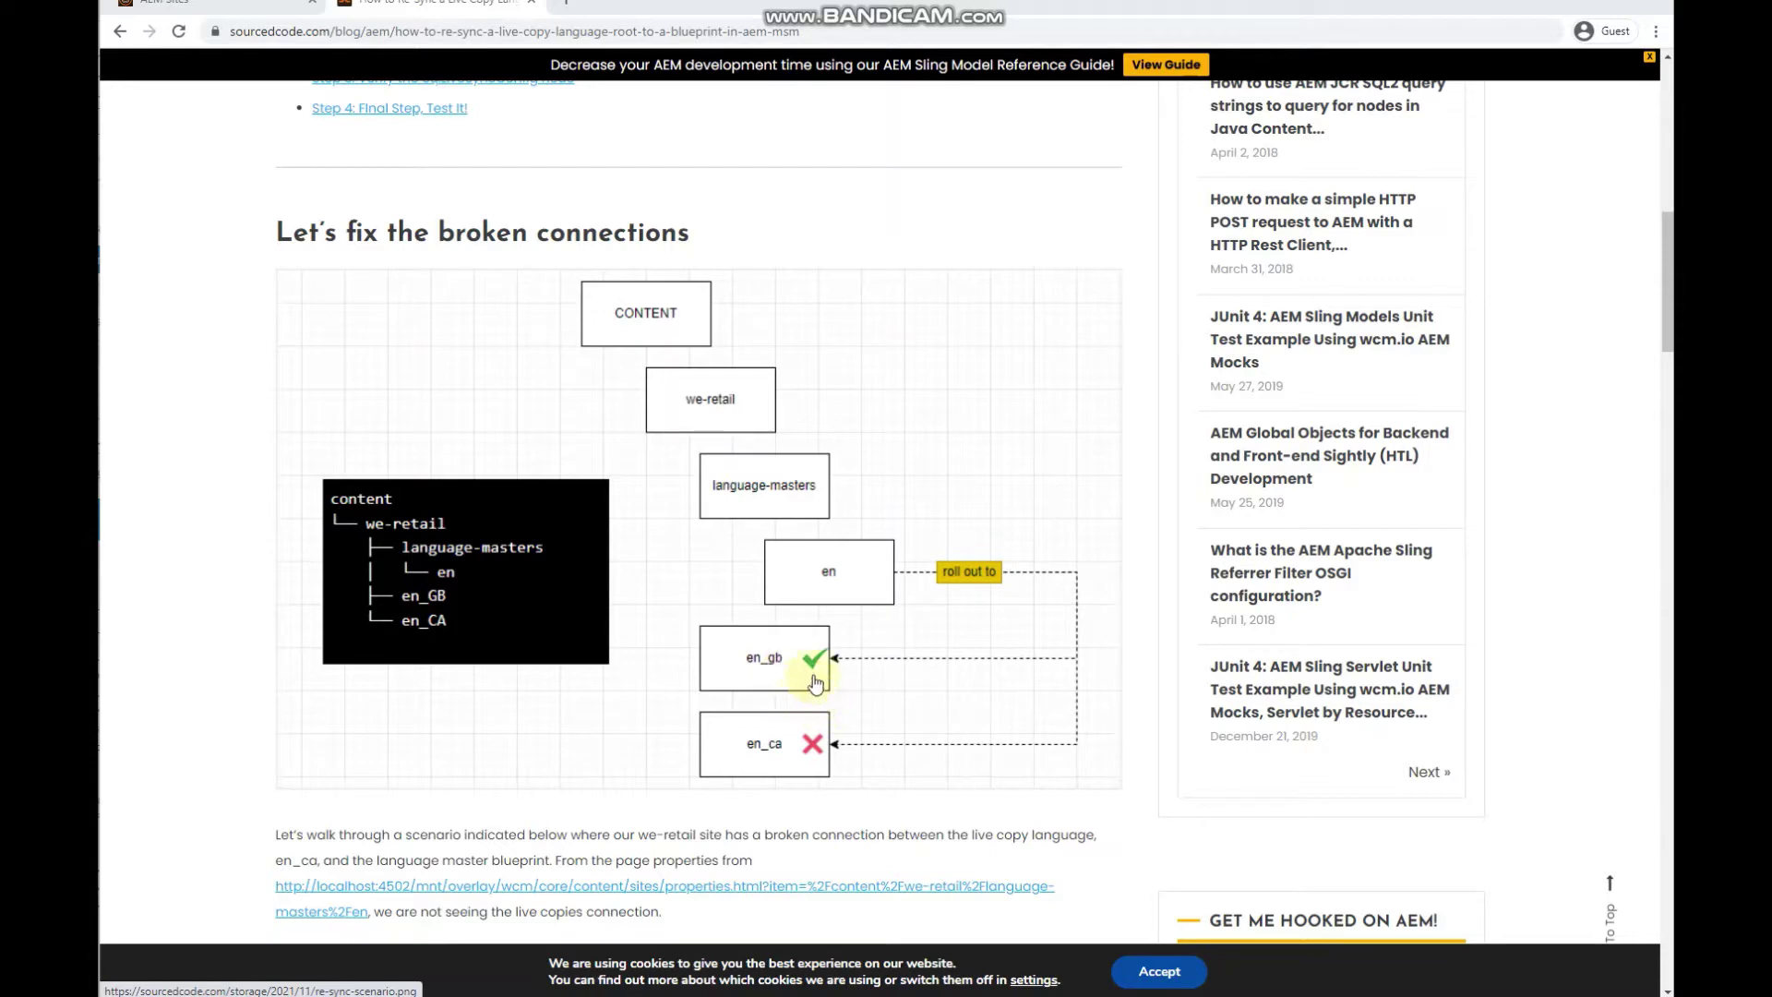
Check the English master Experience page's Blueprint rollout, which lists only en_gb as a live copy.
click(232, 4)
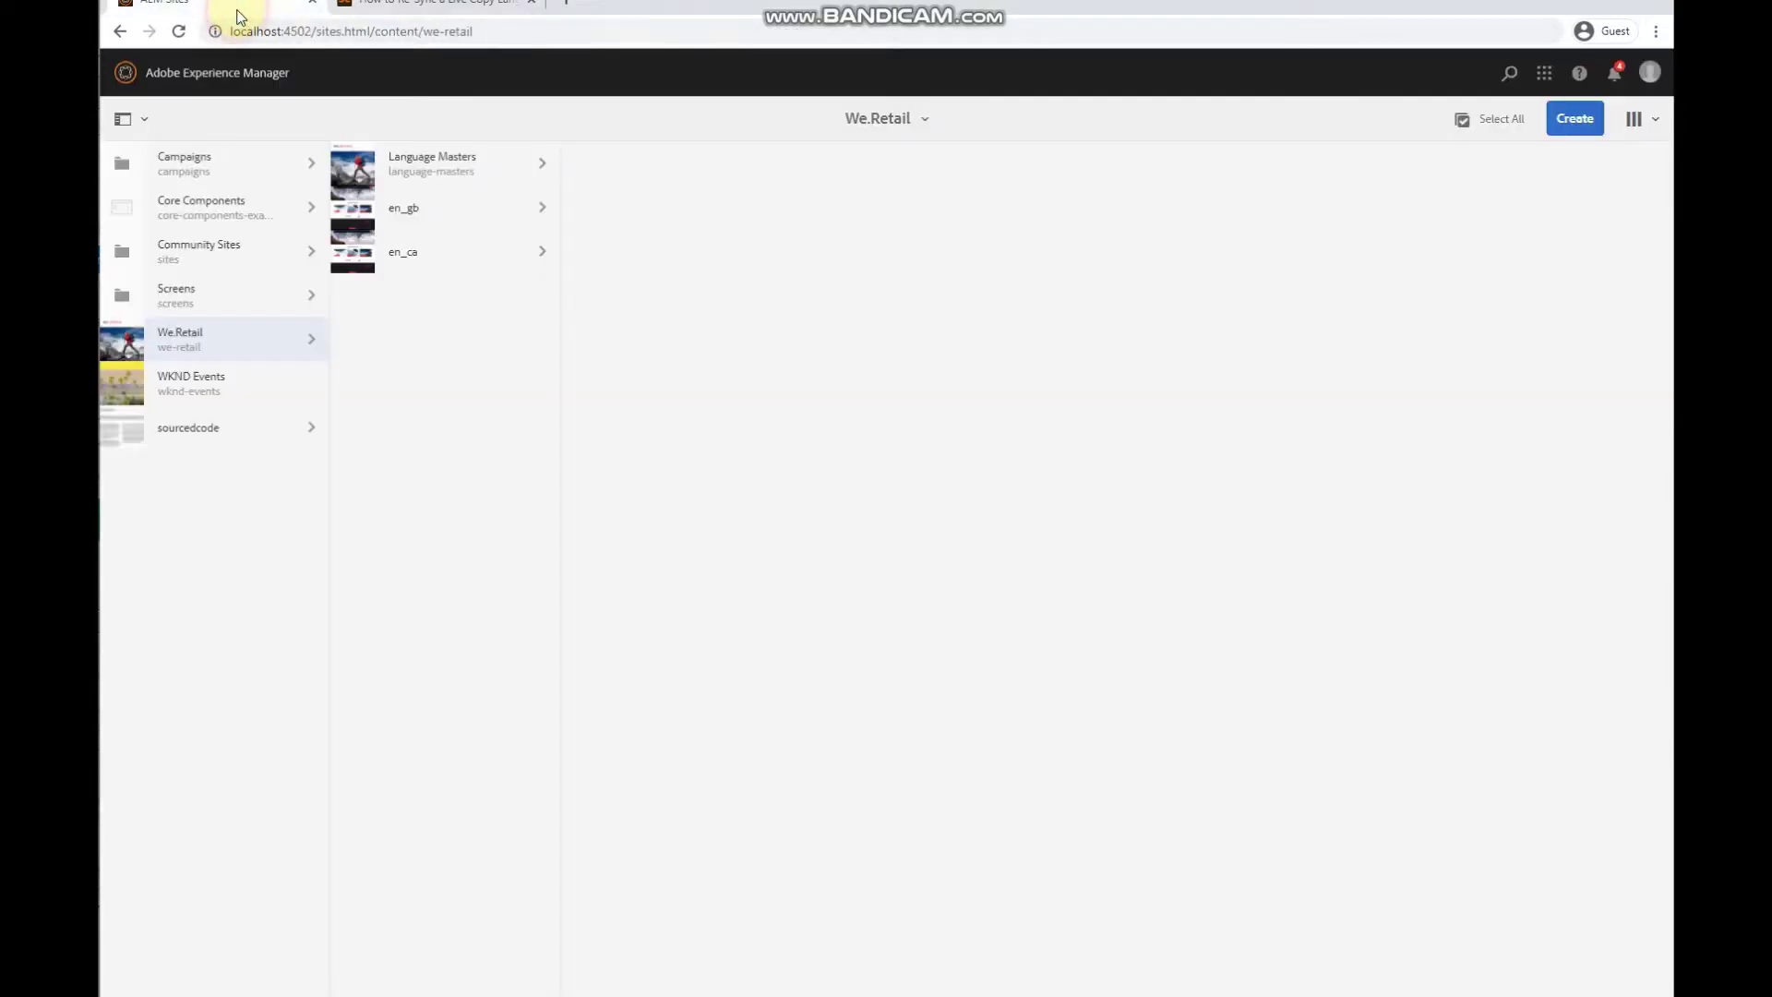
click(496, 159)
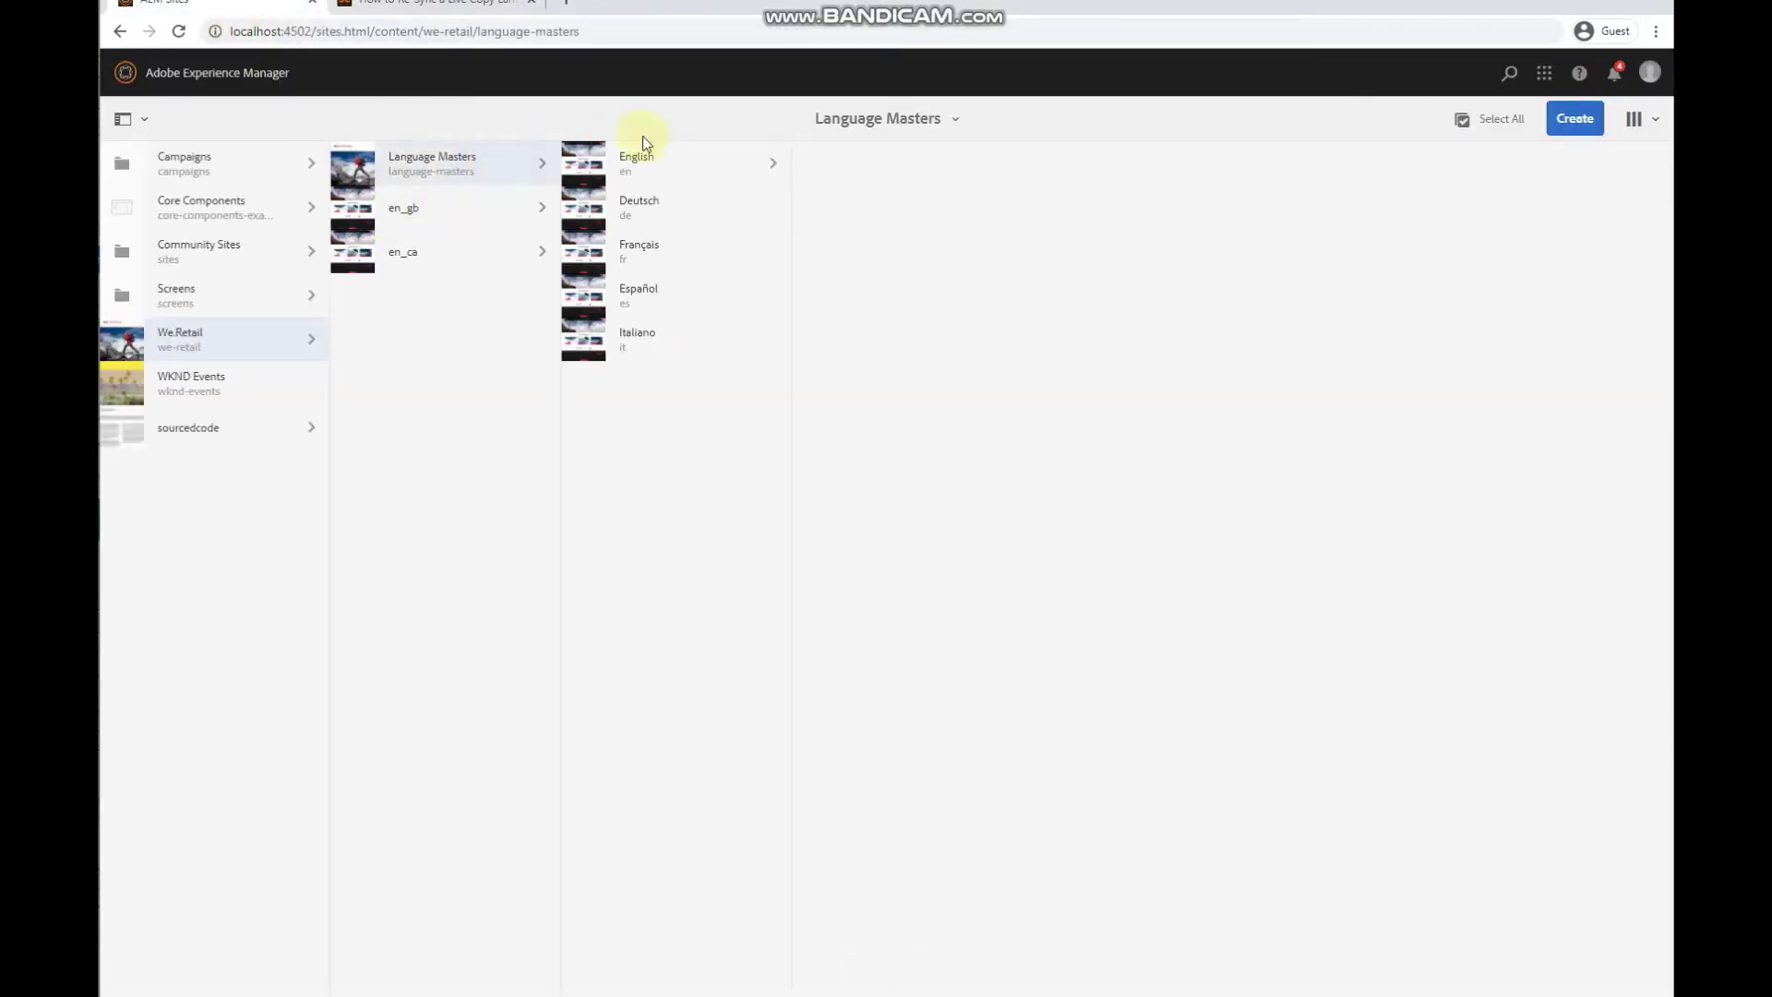
click(683, 164)
click(813, 165)
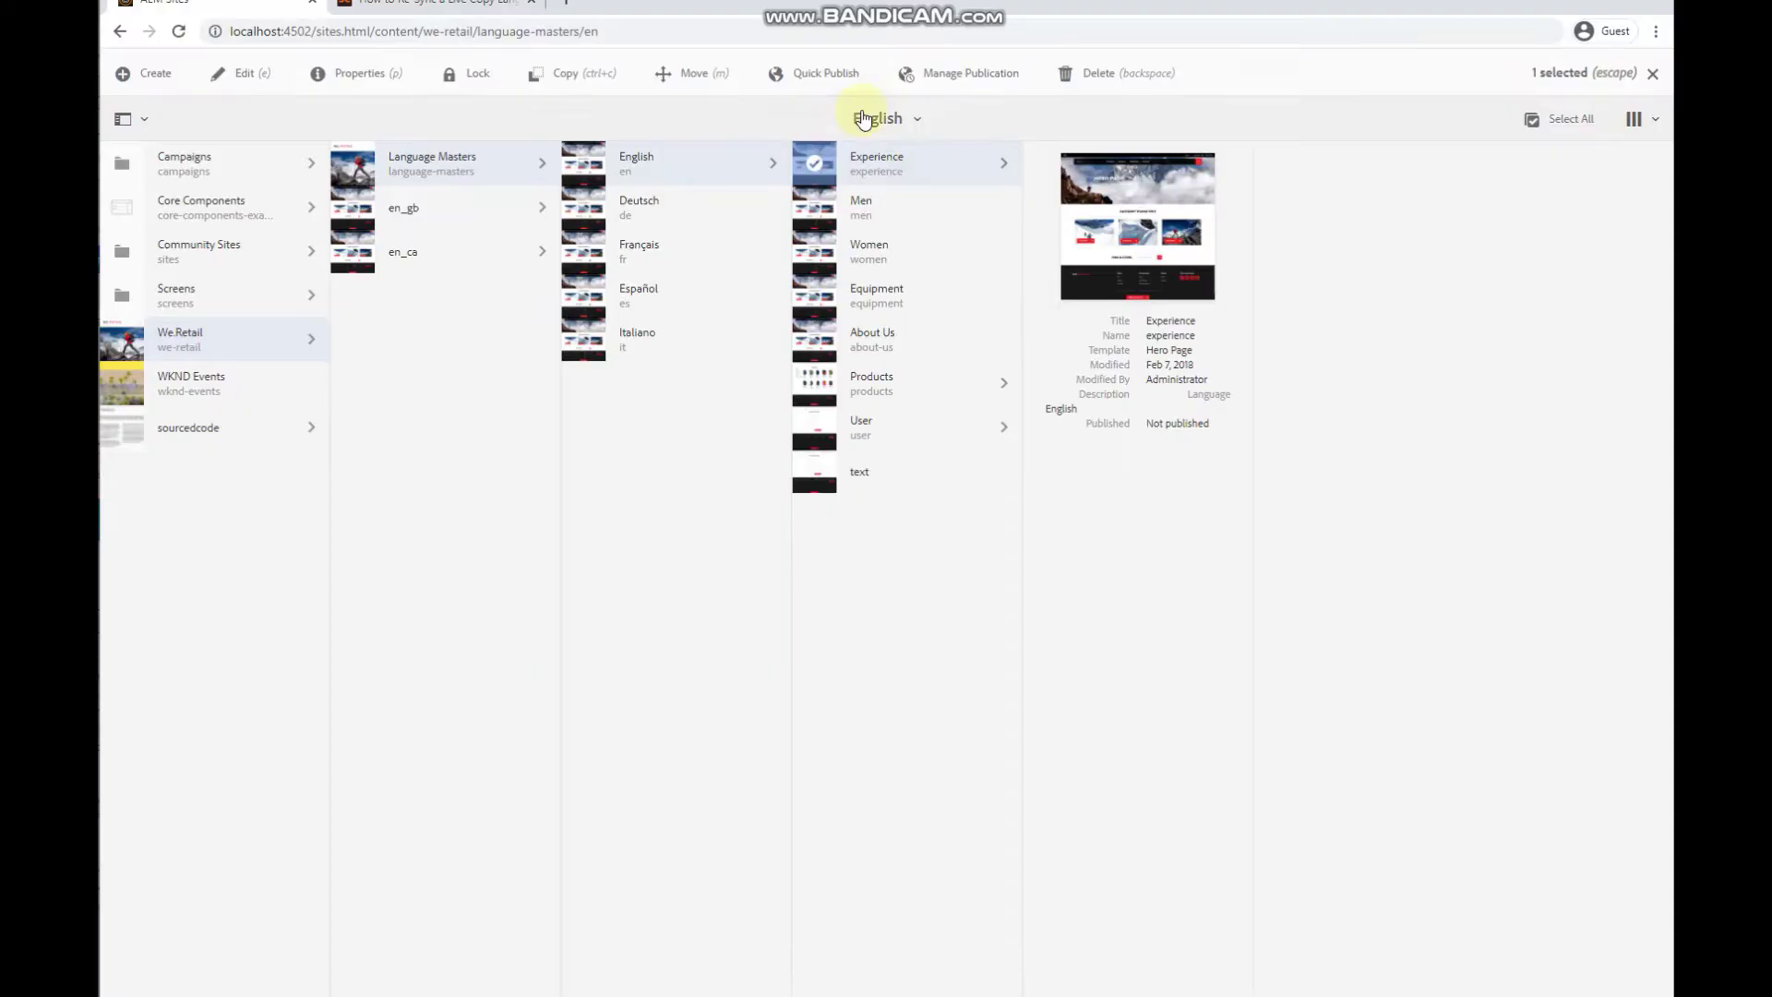
click(374, 74)
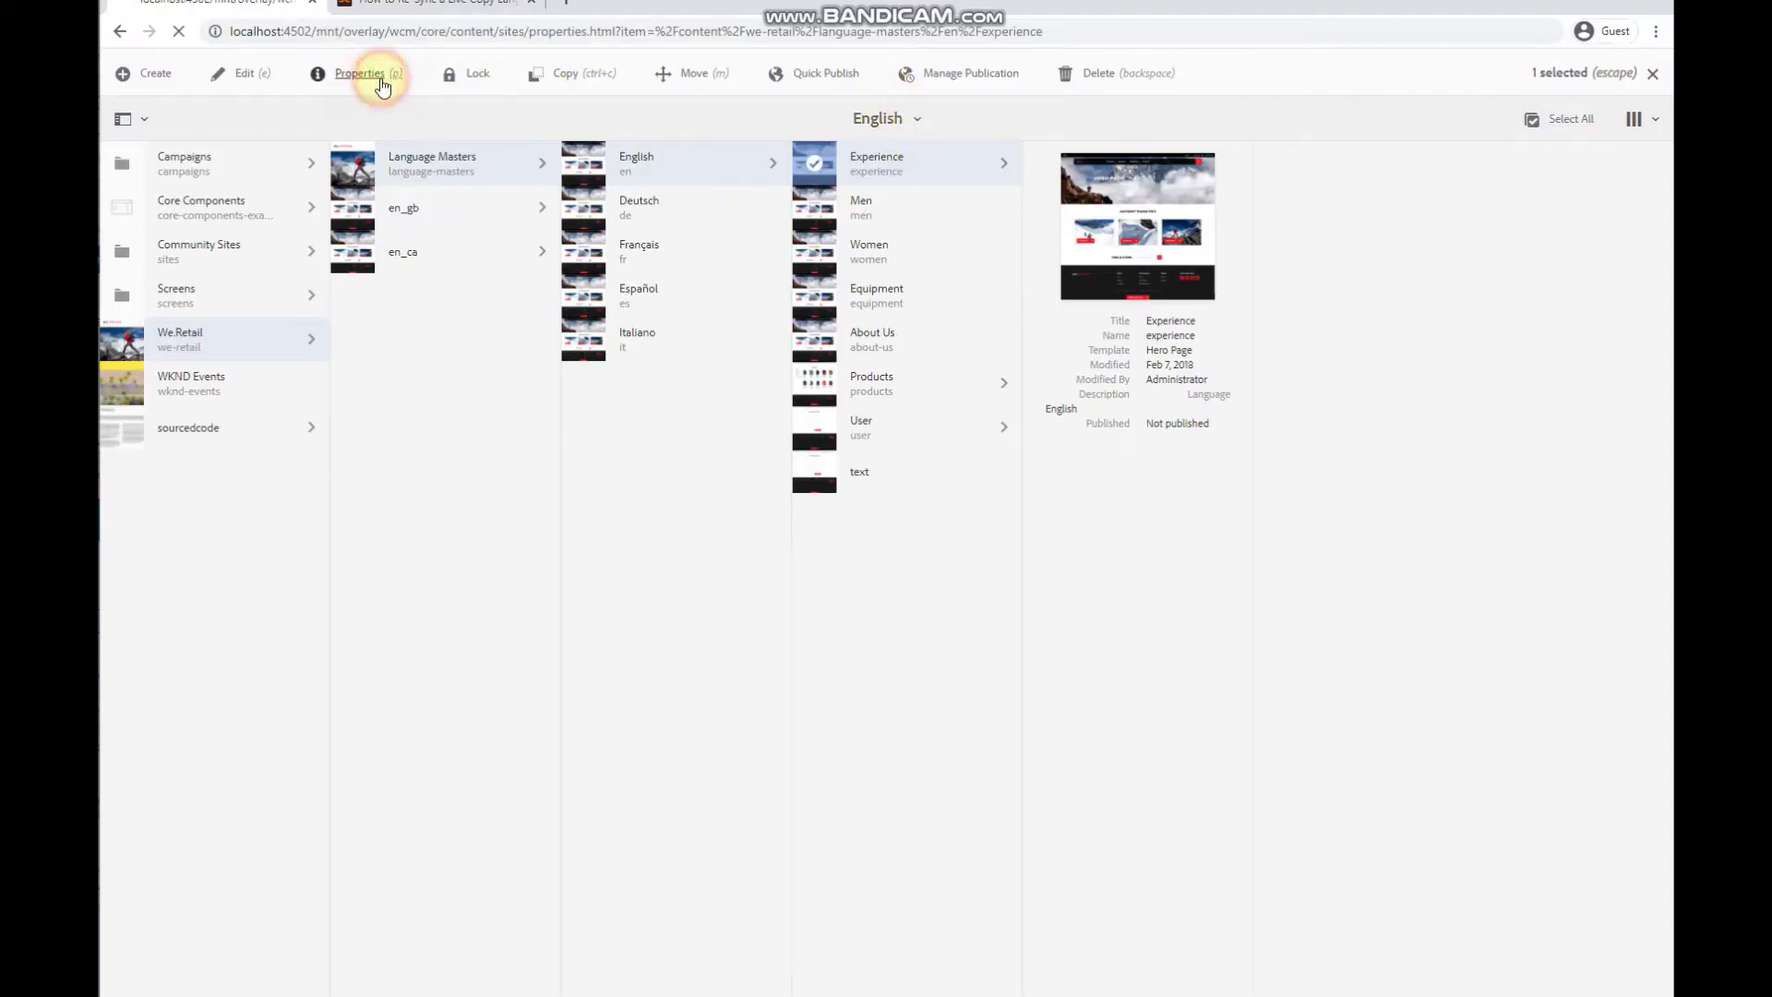
click(729, 166)
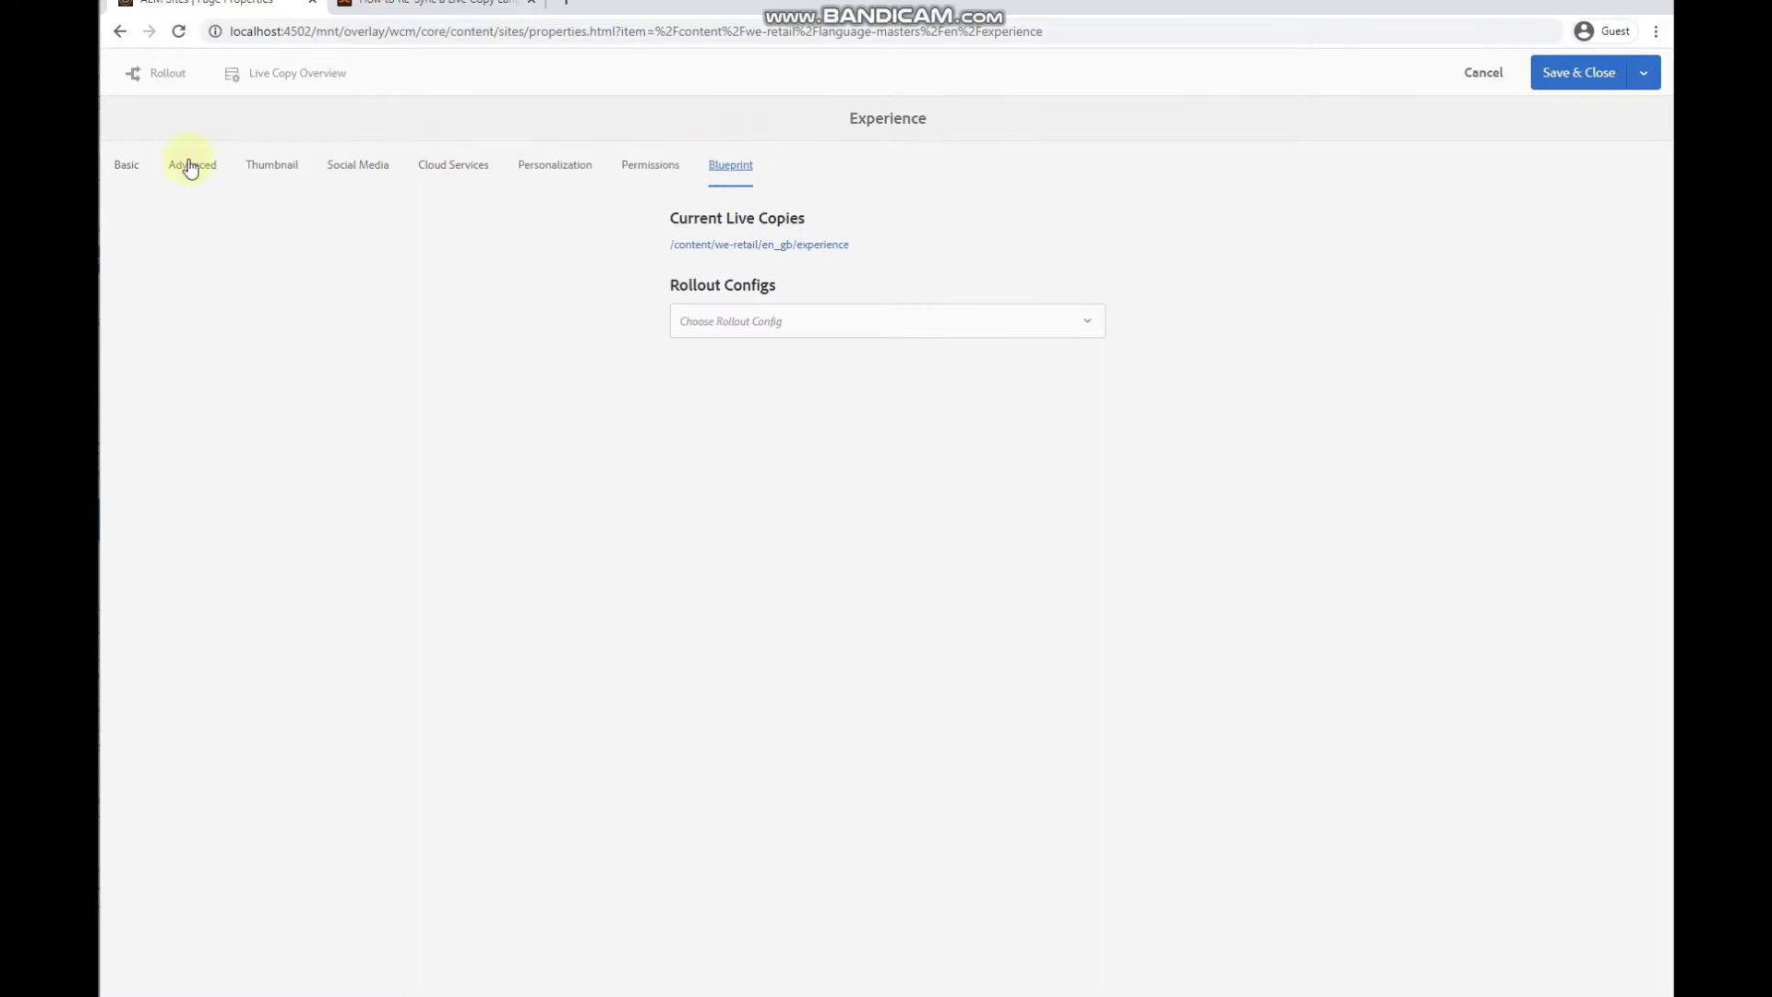
click(162, 73)
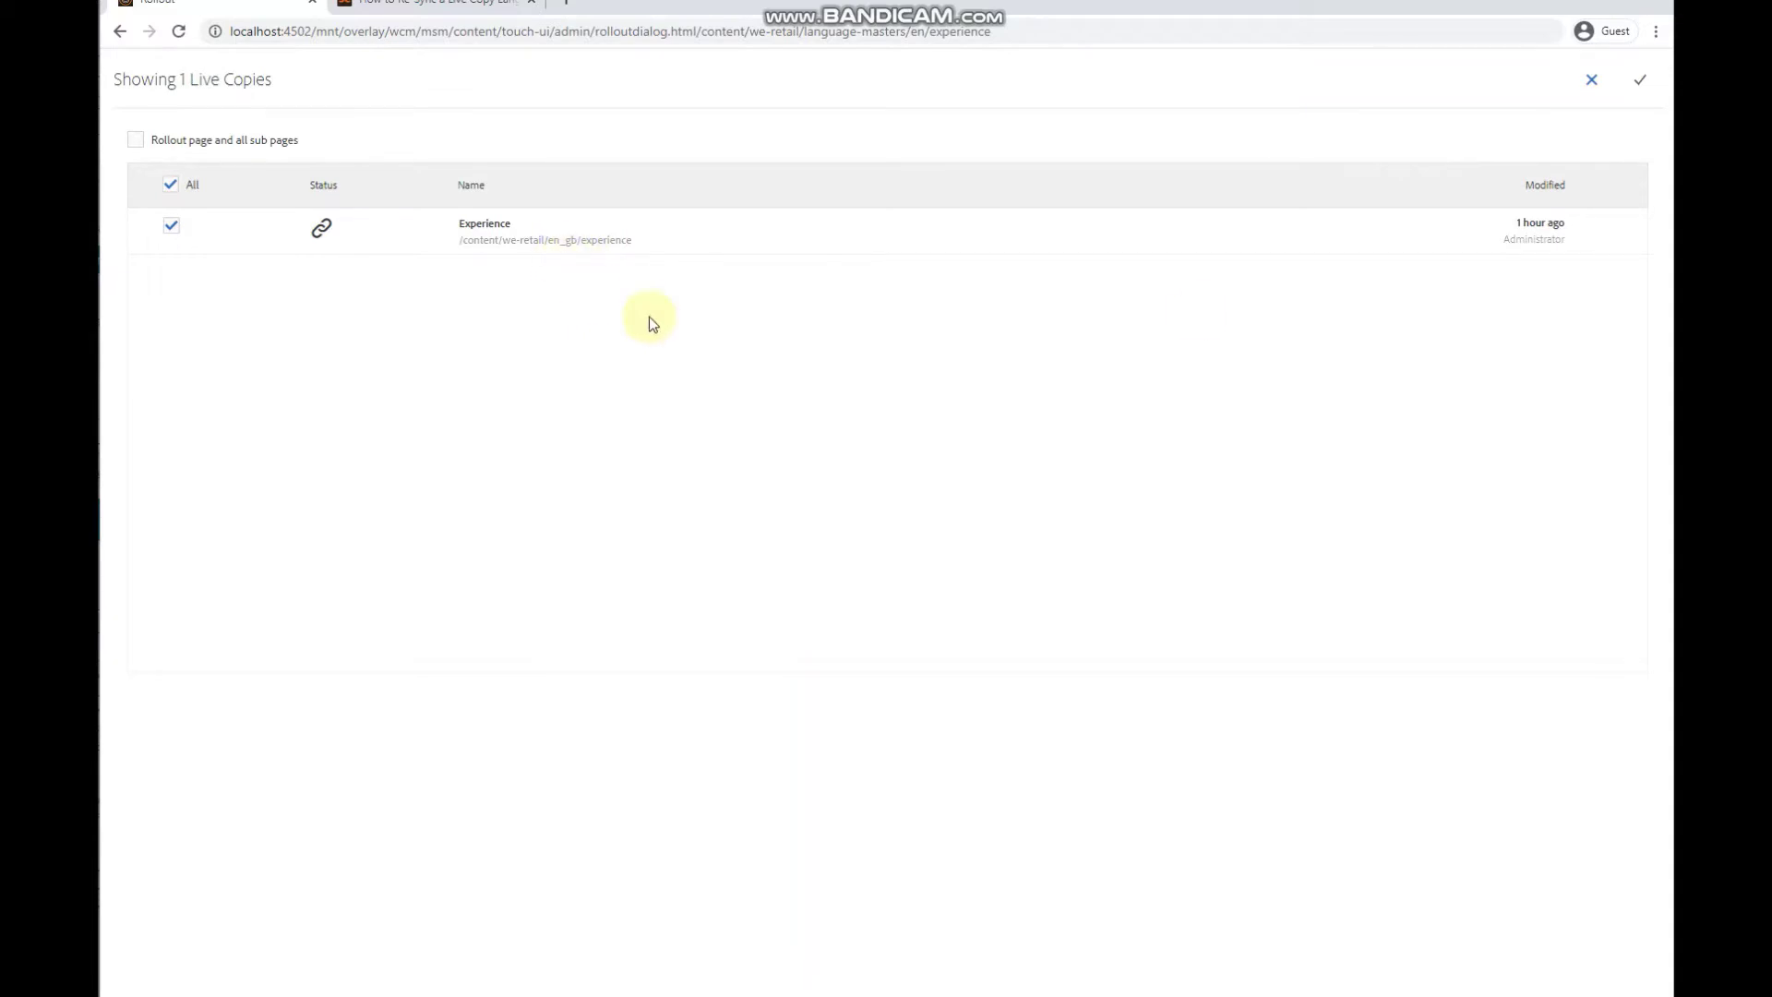
click(1592, 79)
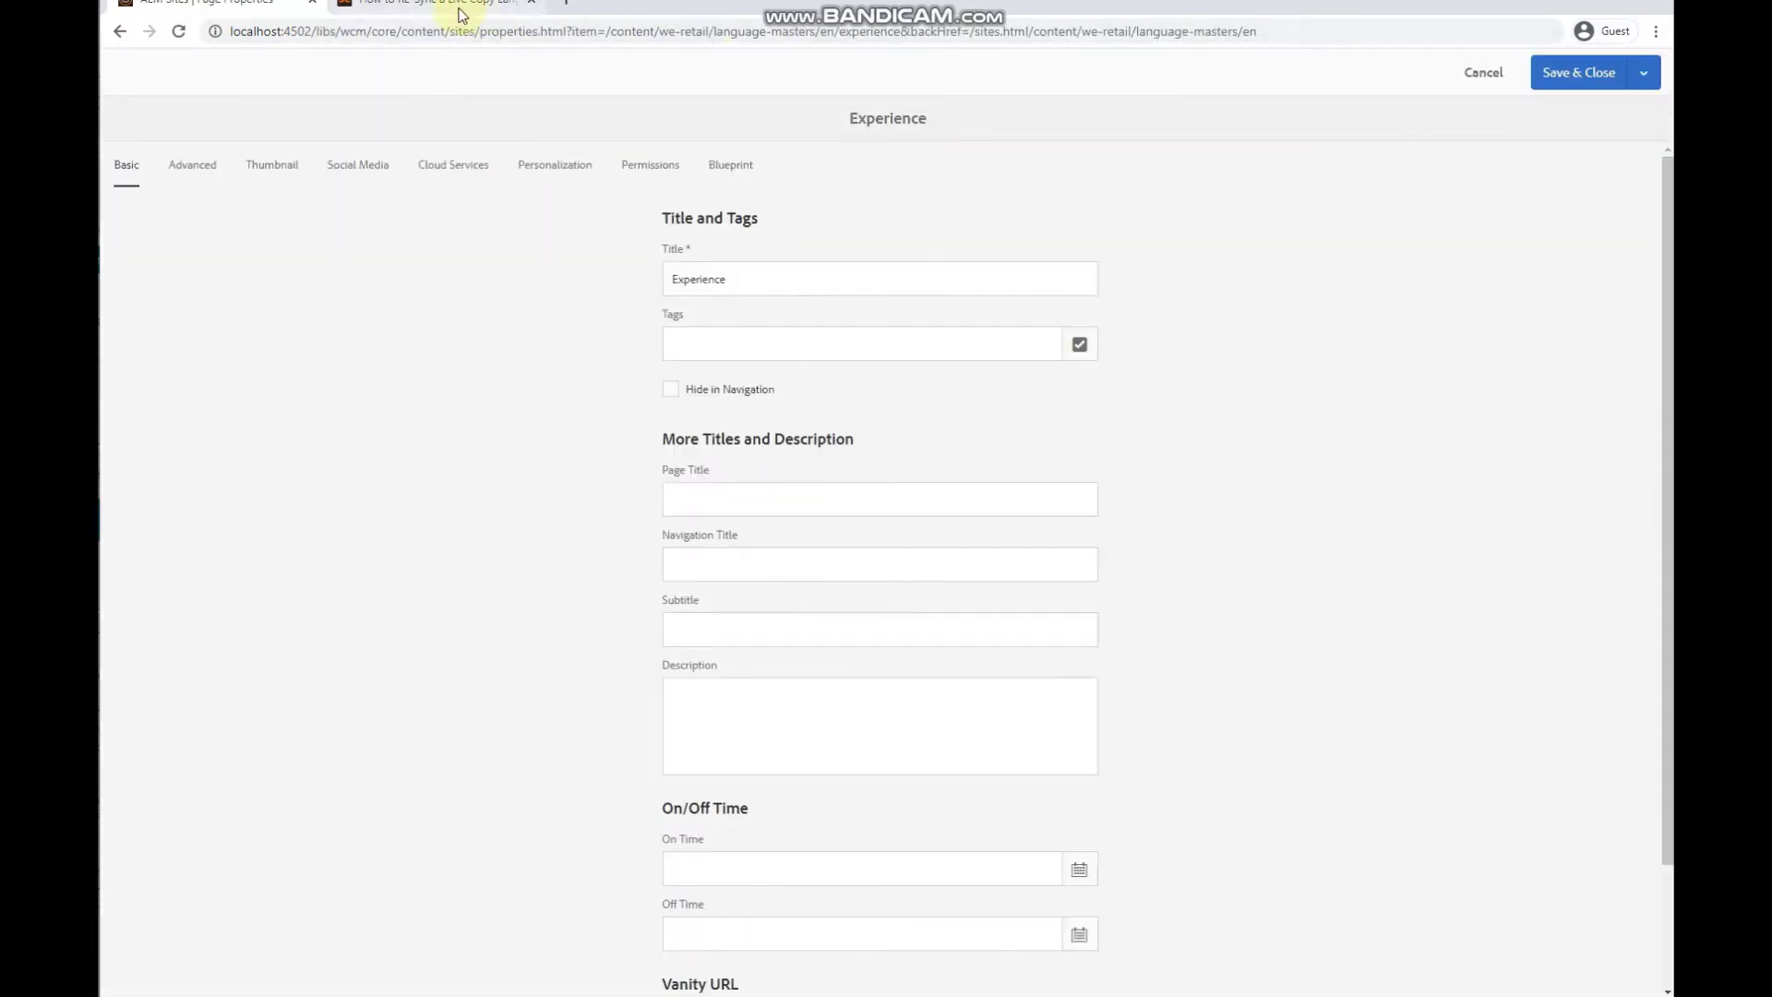
Cancel the page properties, read the blog's Step 1 'Verify Blueprint Exist?', then reopen Language Masters in Sites.
click(1483, 74)
click(433, 4)
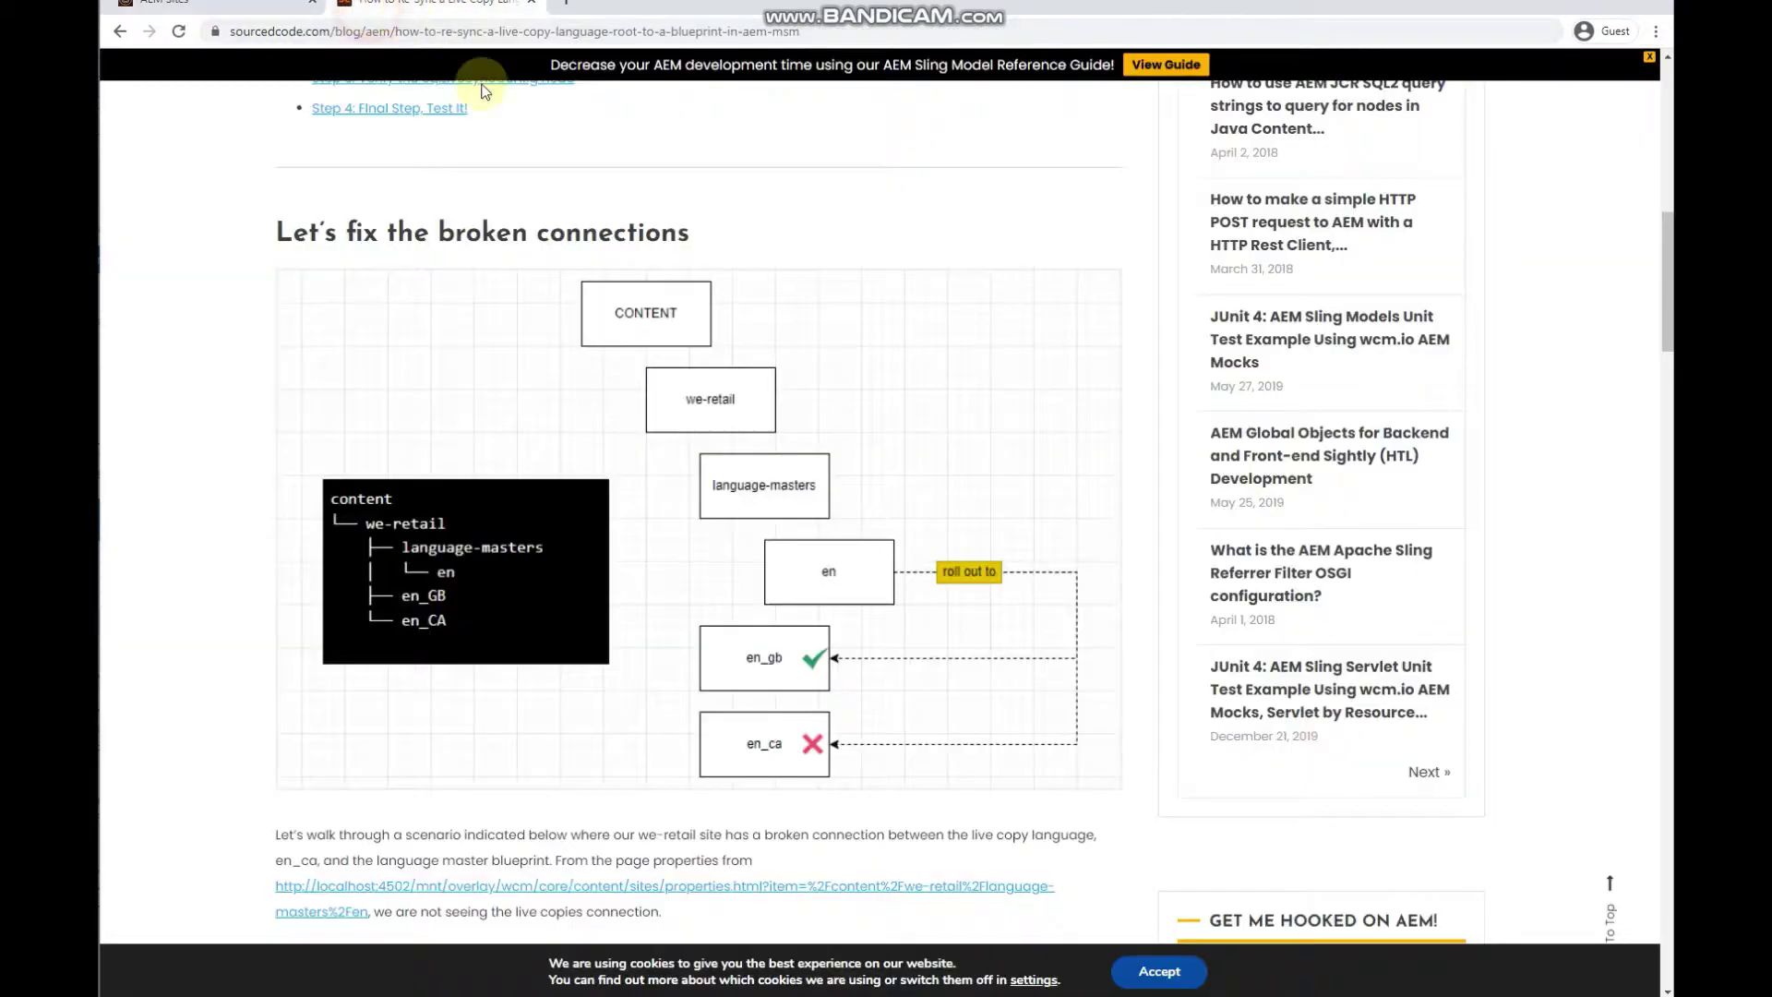
scroll(591, 443, down, 8)
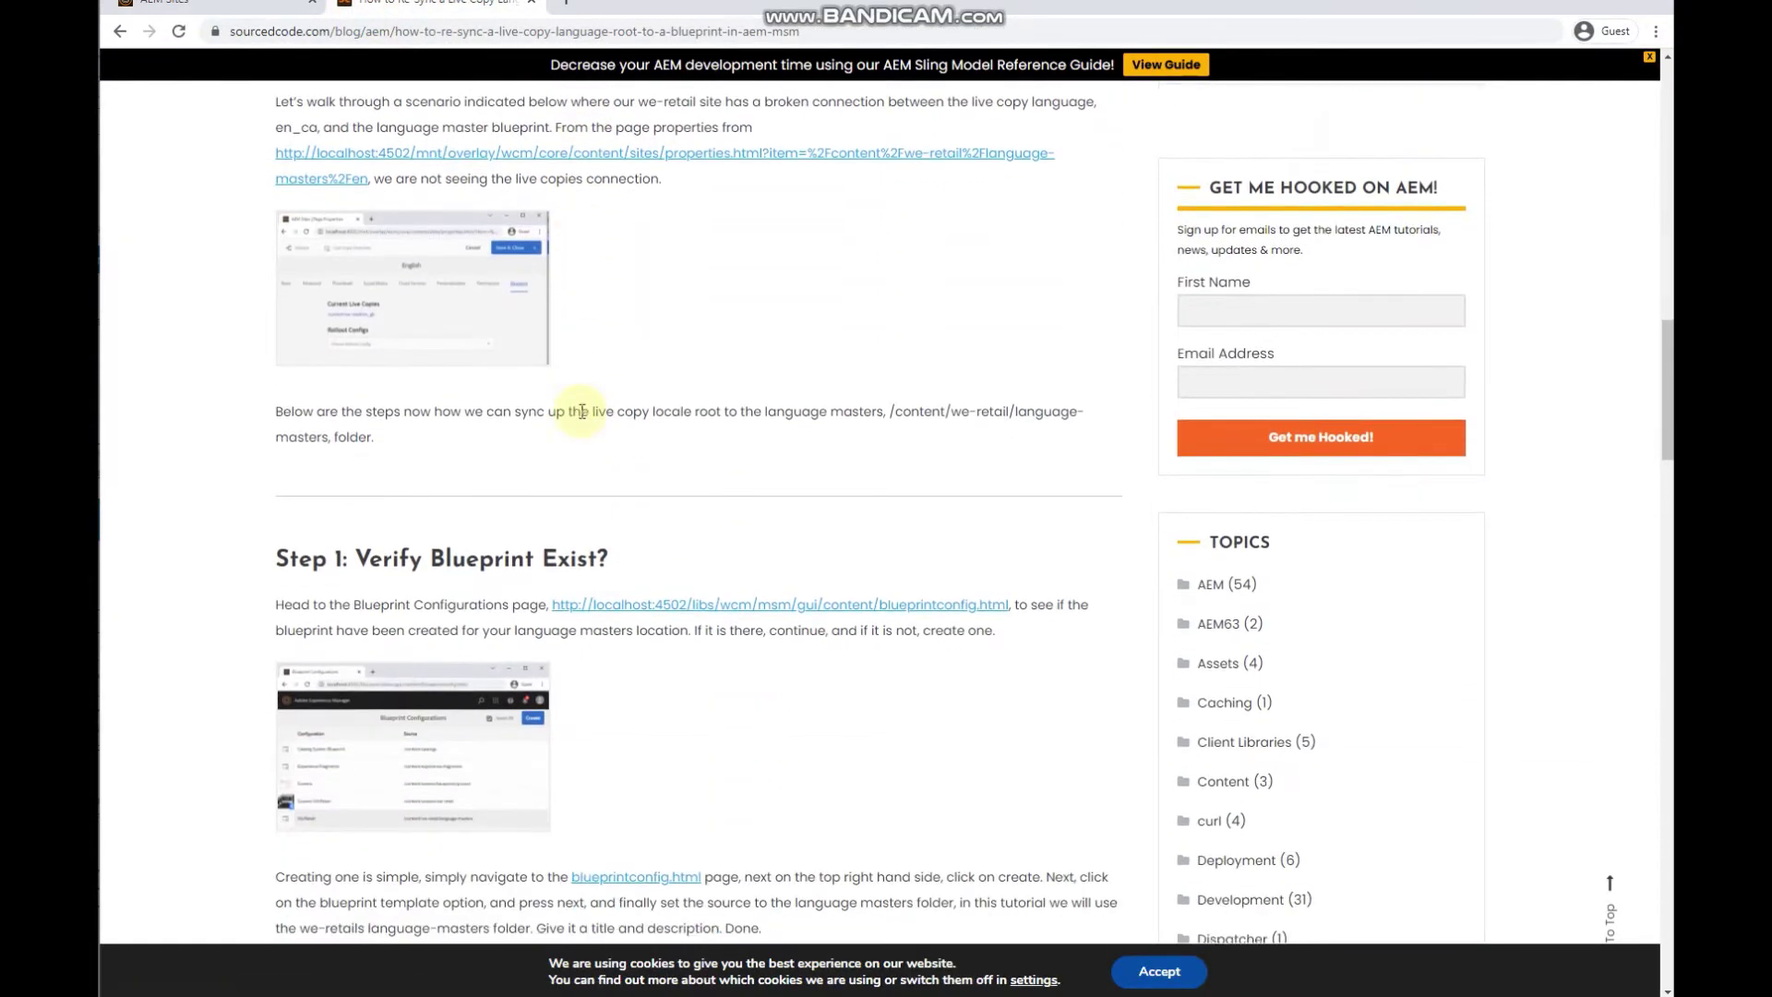
scroll(582, 410, down, 2)
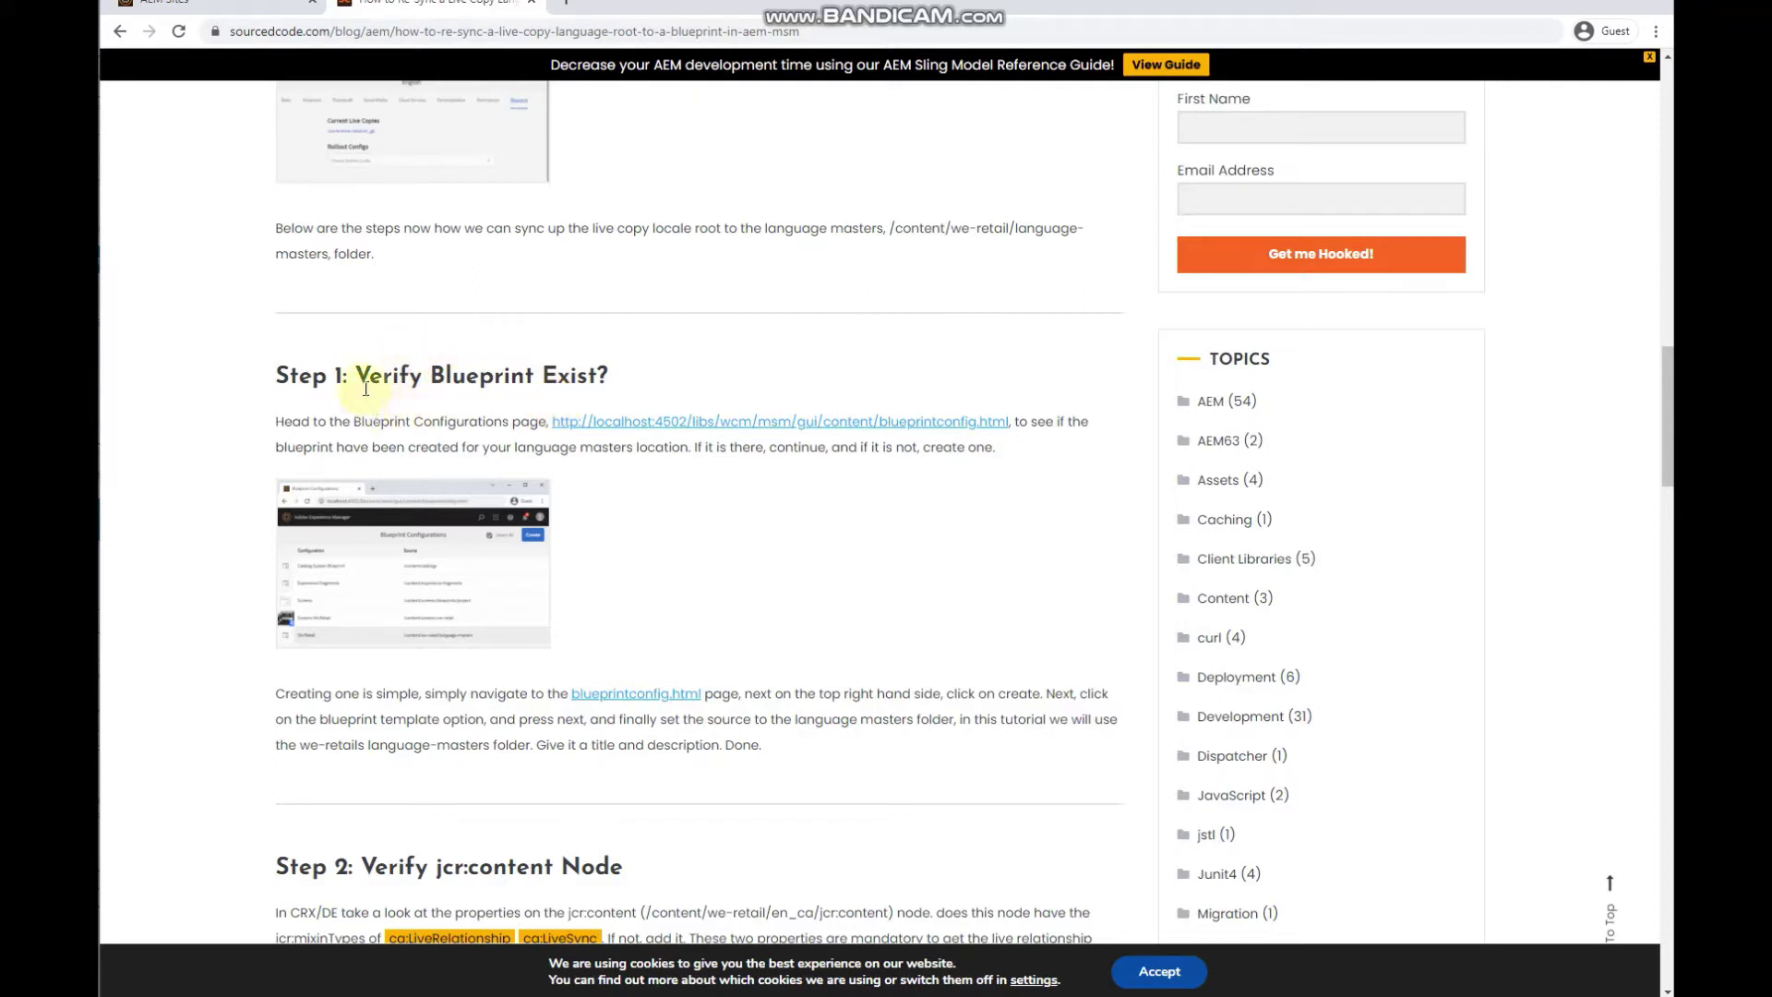
drag(358, 380, 680, 382)
click(652, 384)
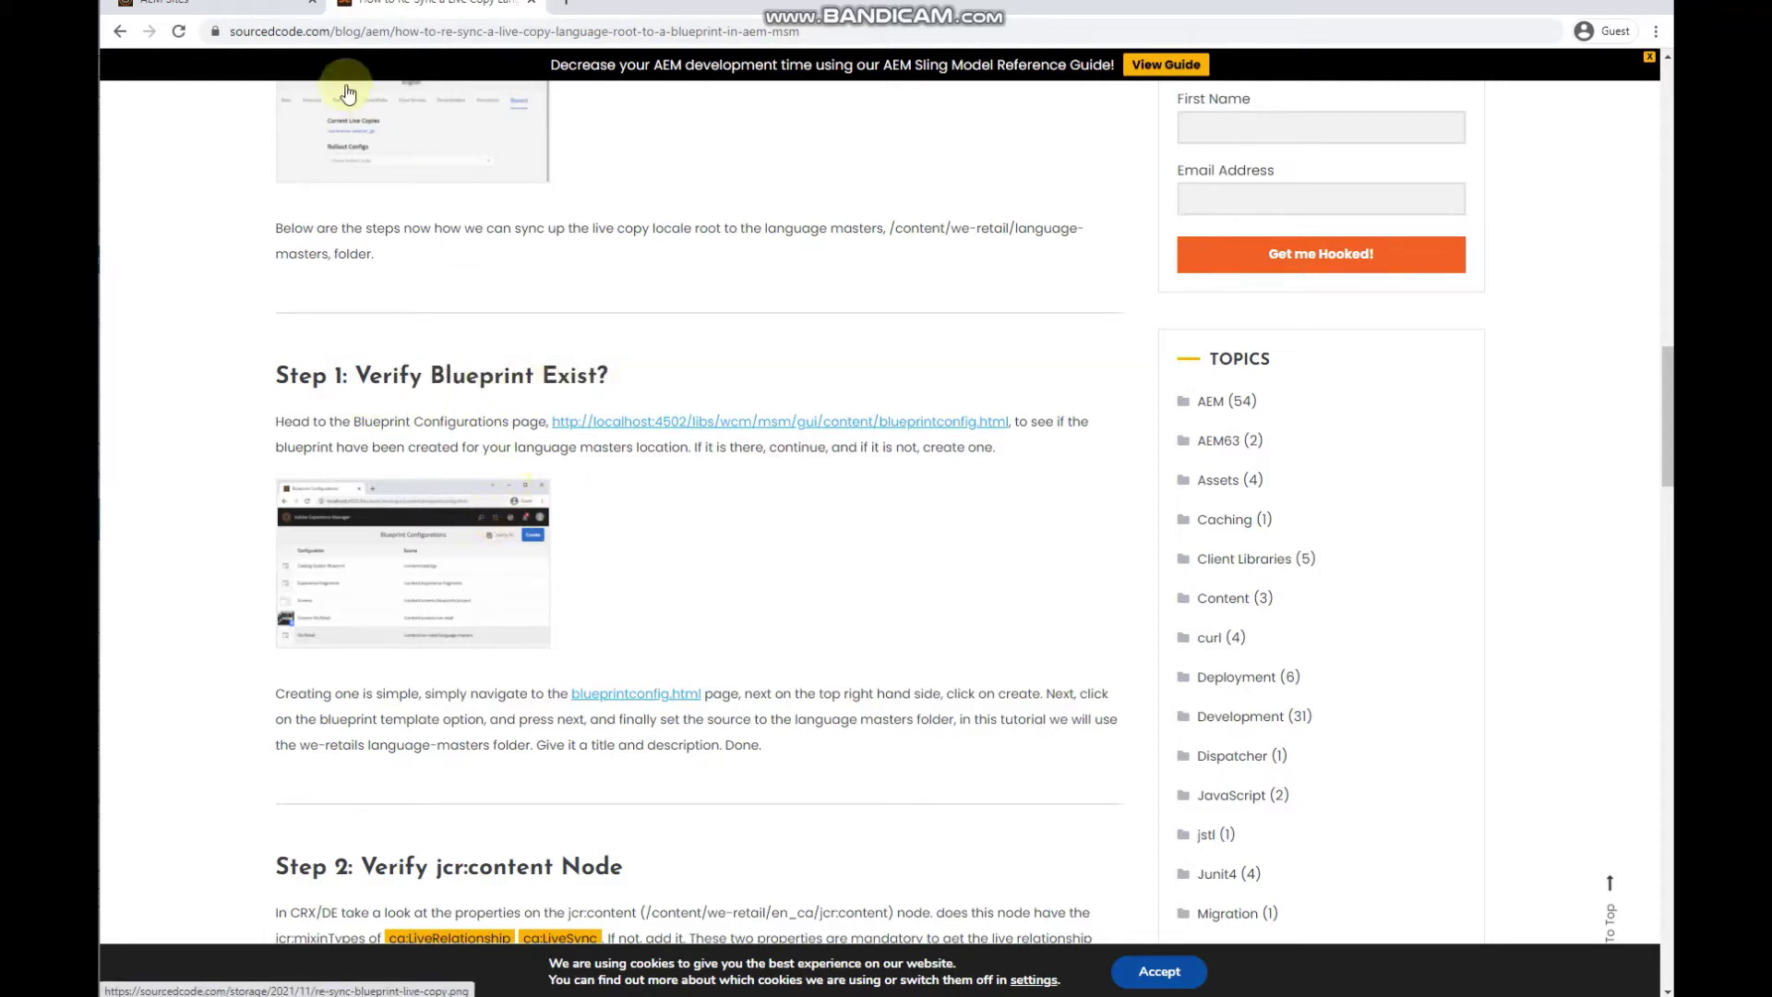
click(259, 6)
click(432, 168)
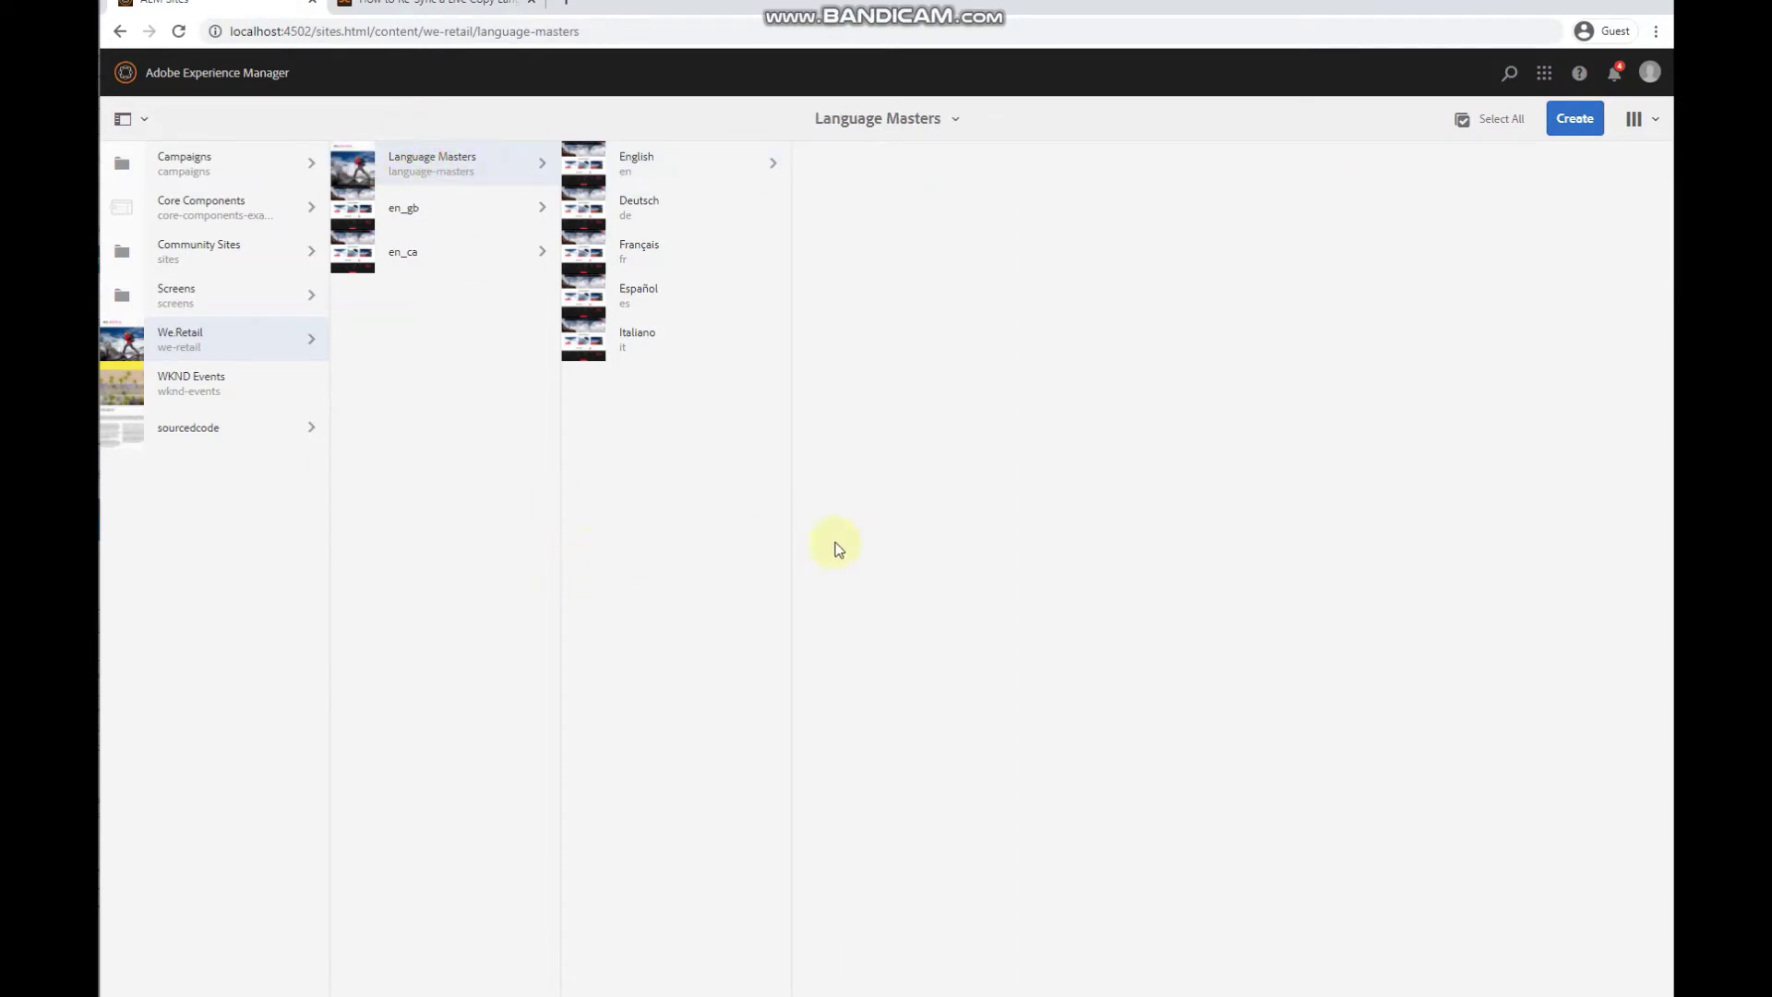
Navigate through Tools > Sites to the Blueprint Configurations list.
click(230, 81)
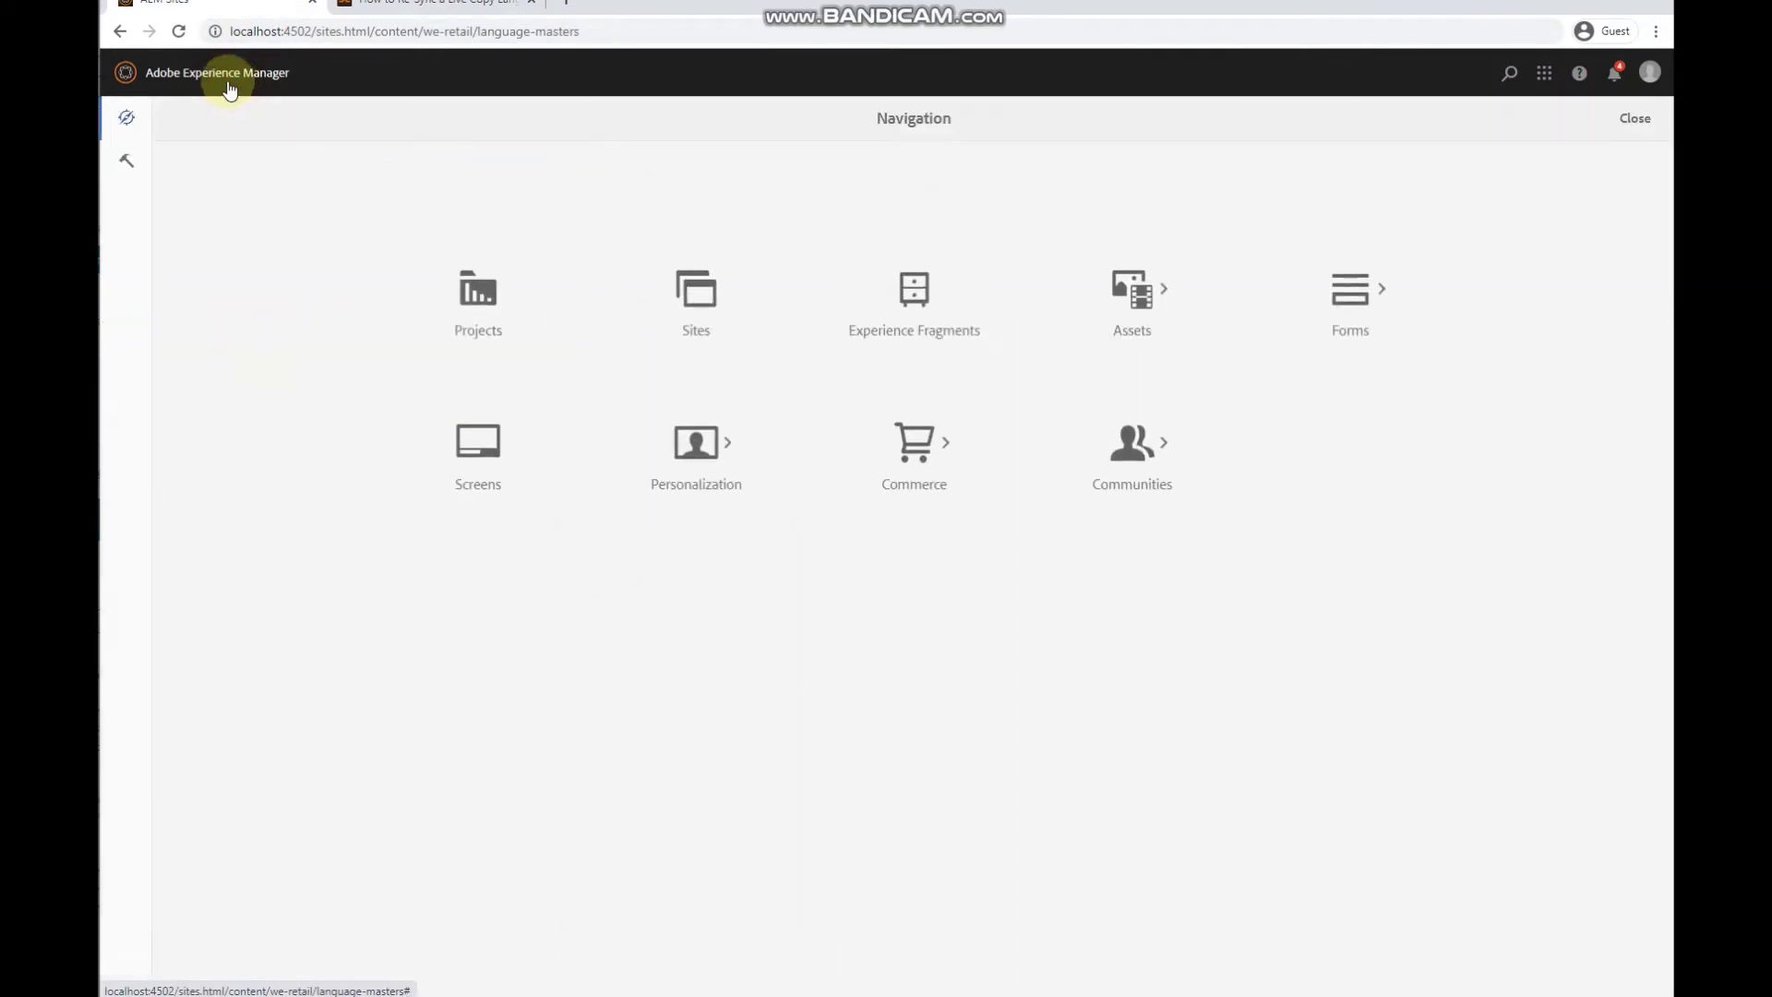
click(129, 166)
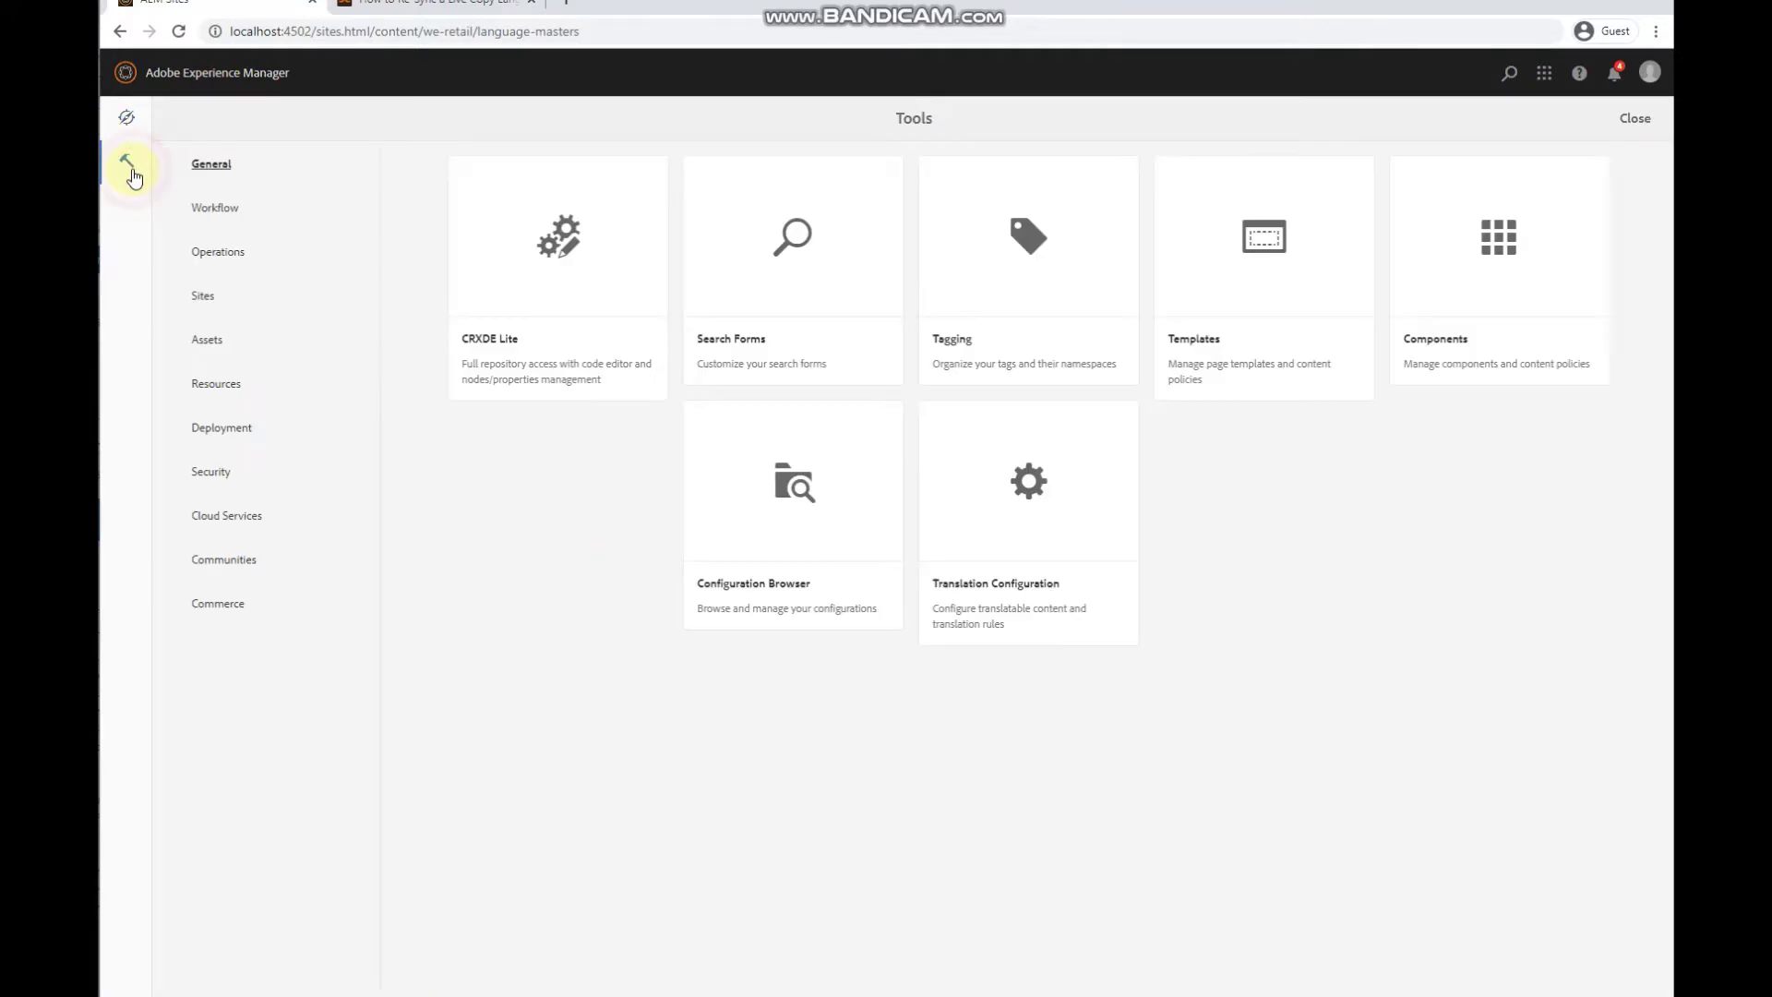
click(251, 300)
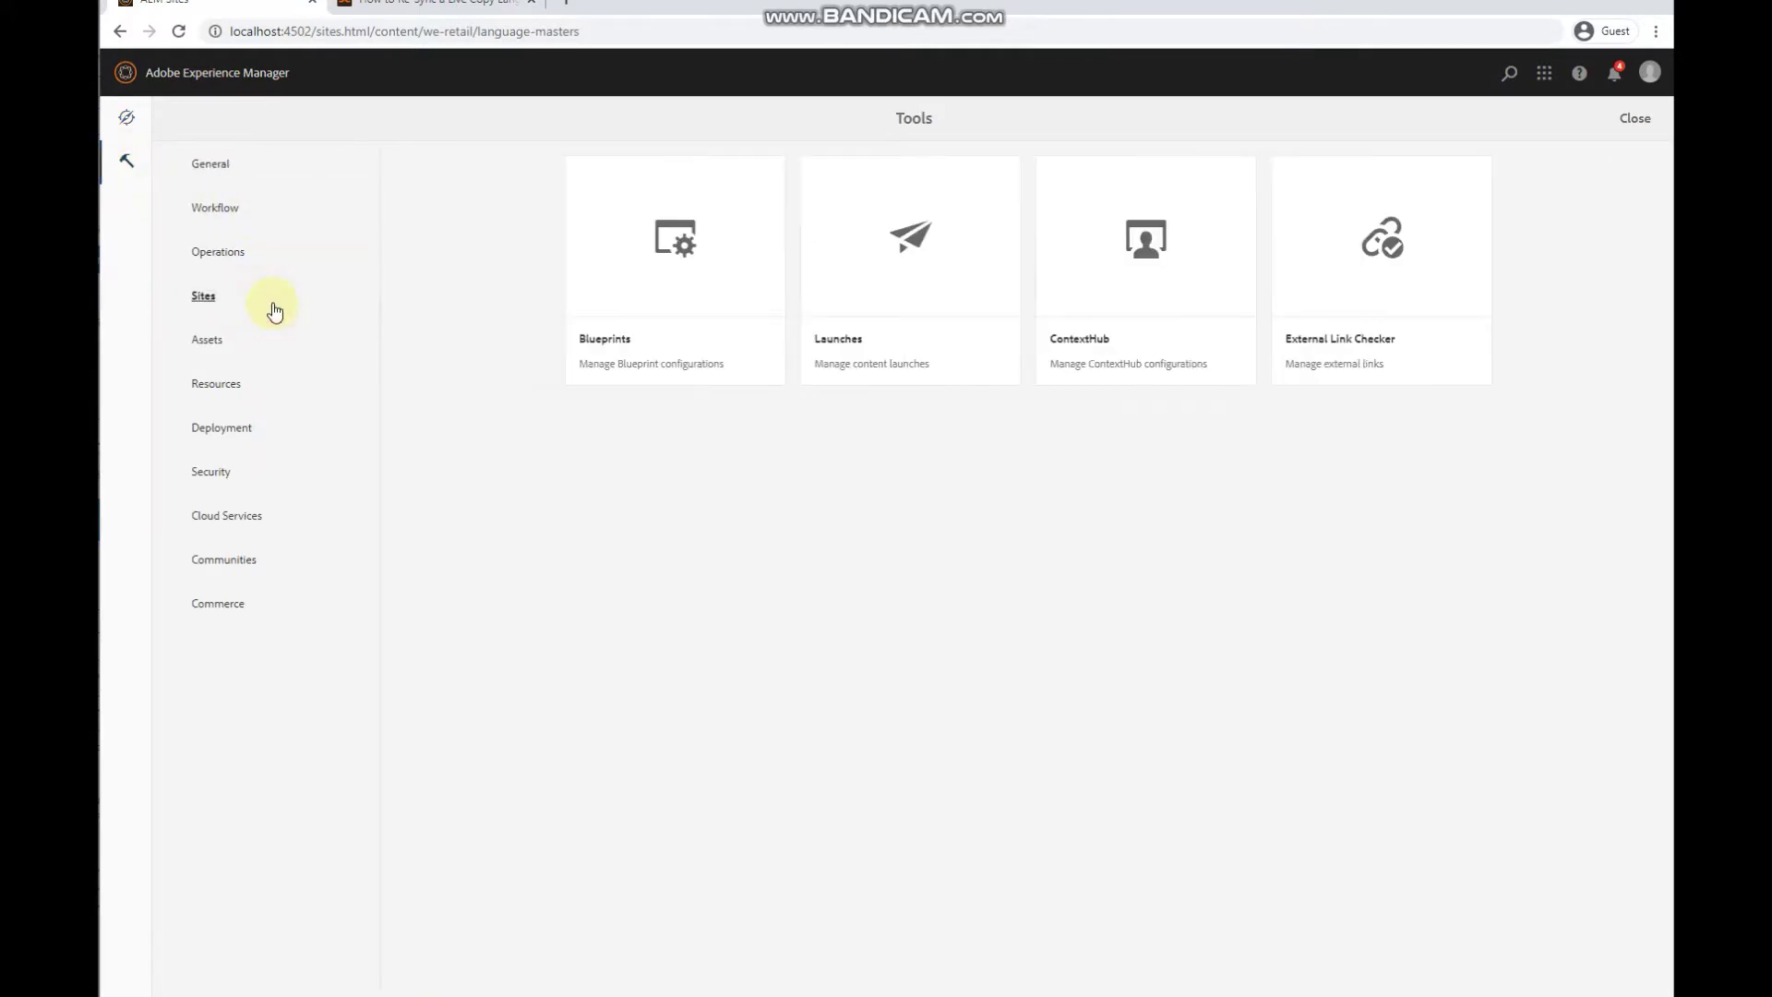
click(688, 289)
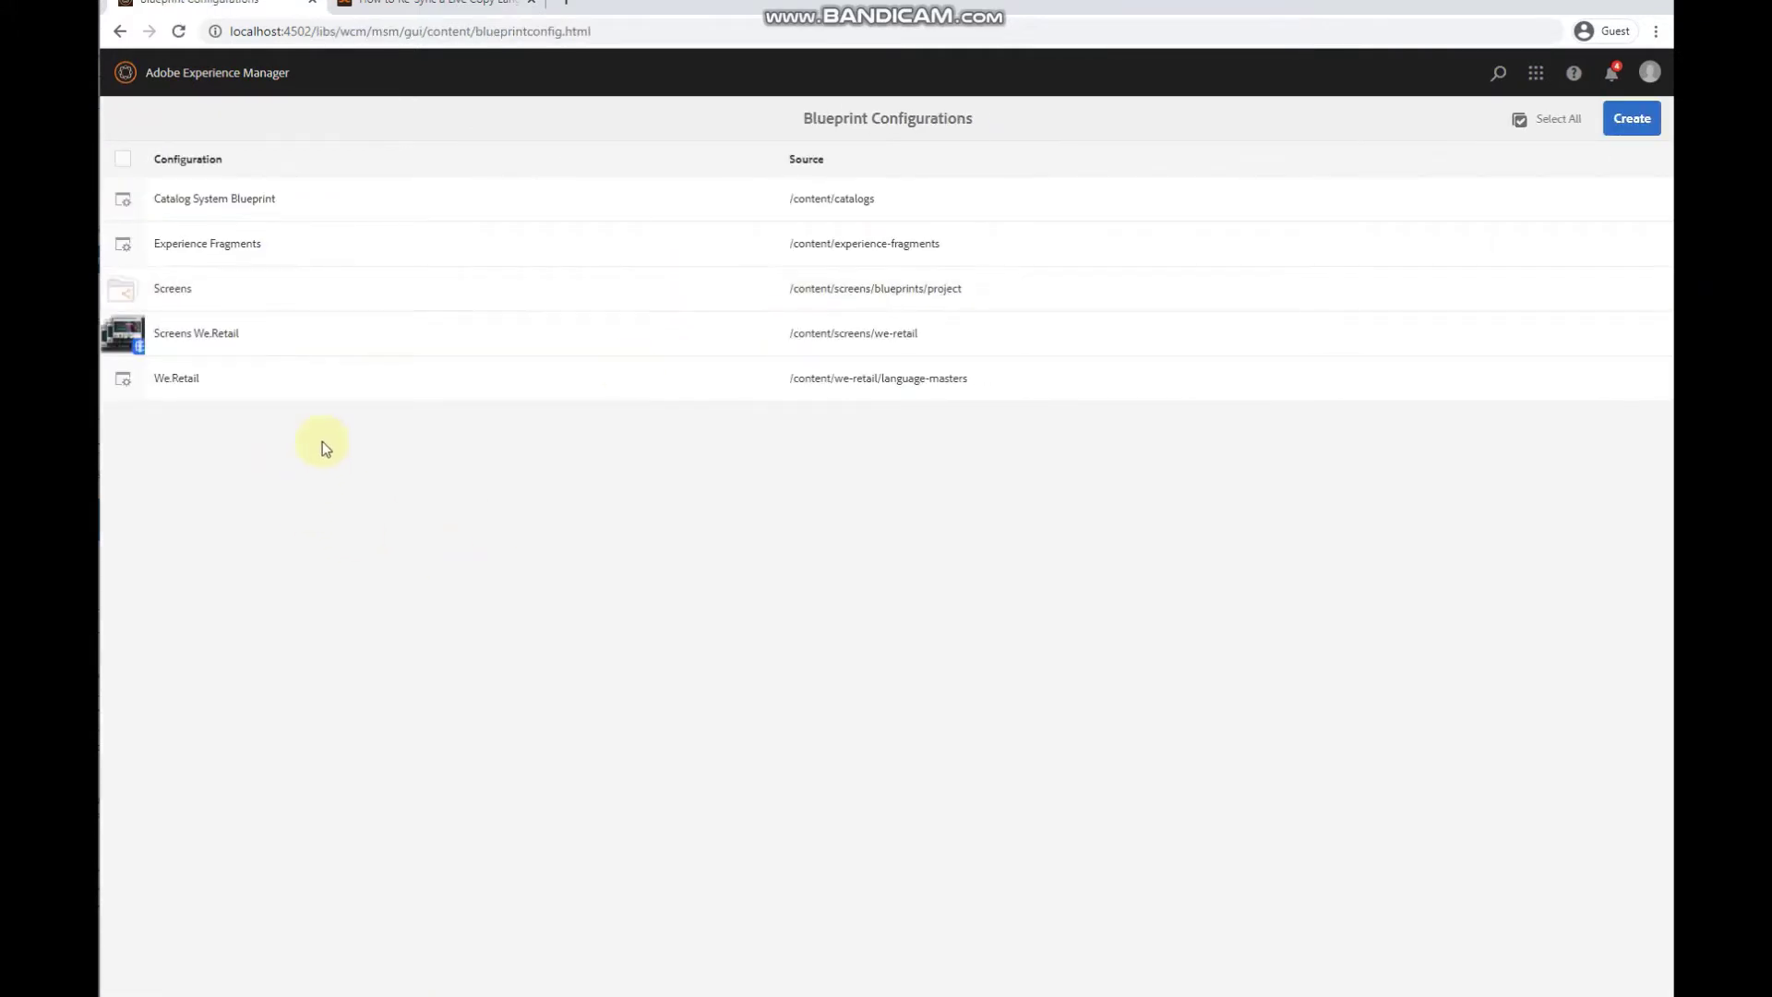
Verify the We.Retail blueprint's source /content/we-retail/language-masters and begin creating a new blueprint.
drag(775, 379, 1076, 387)
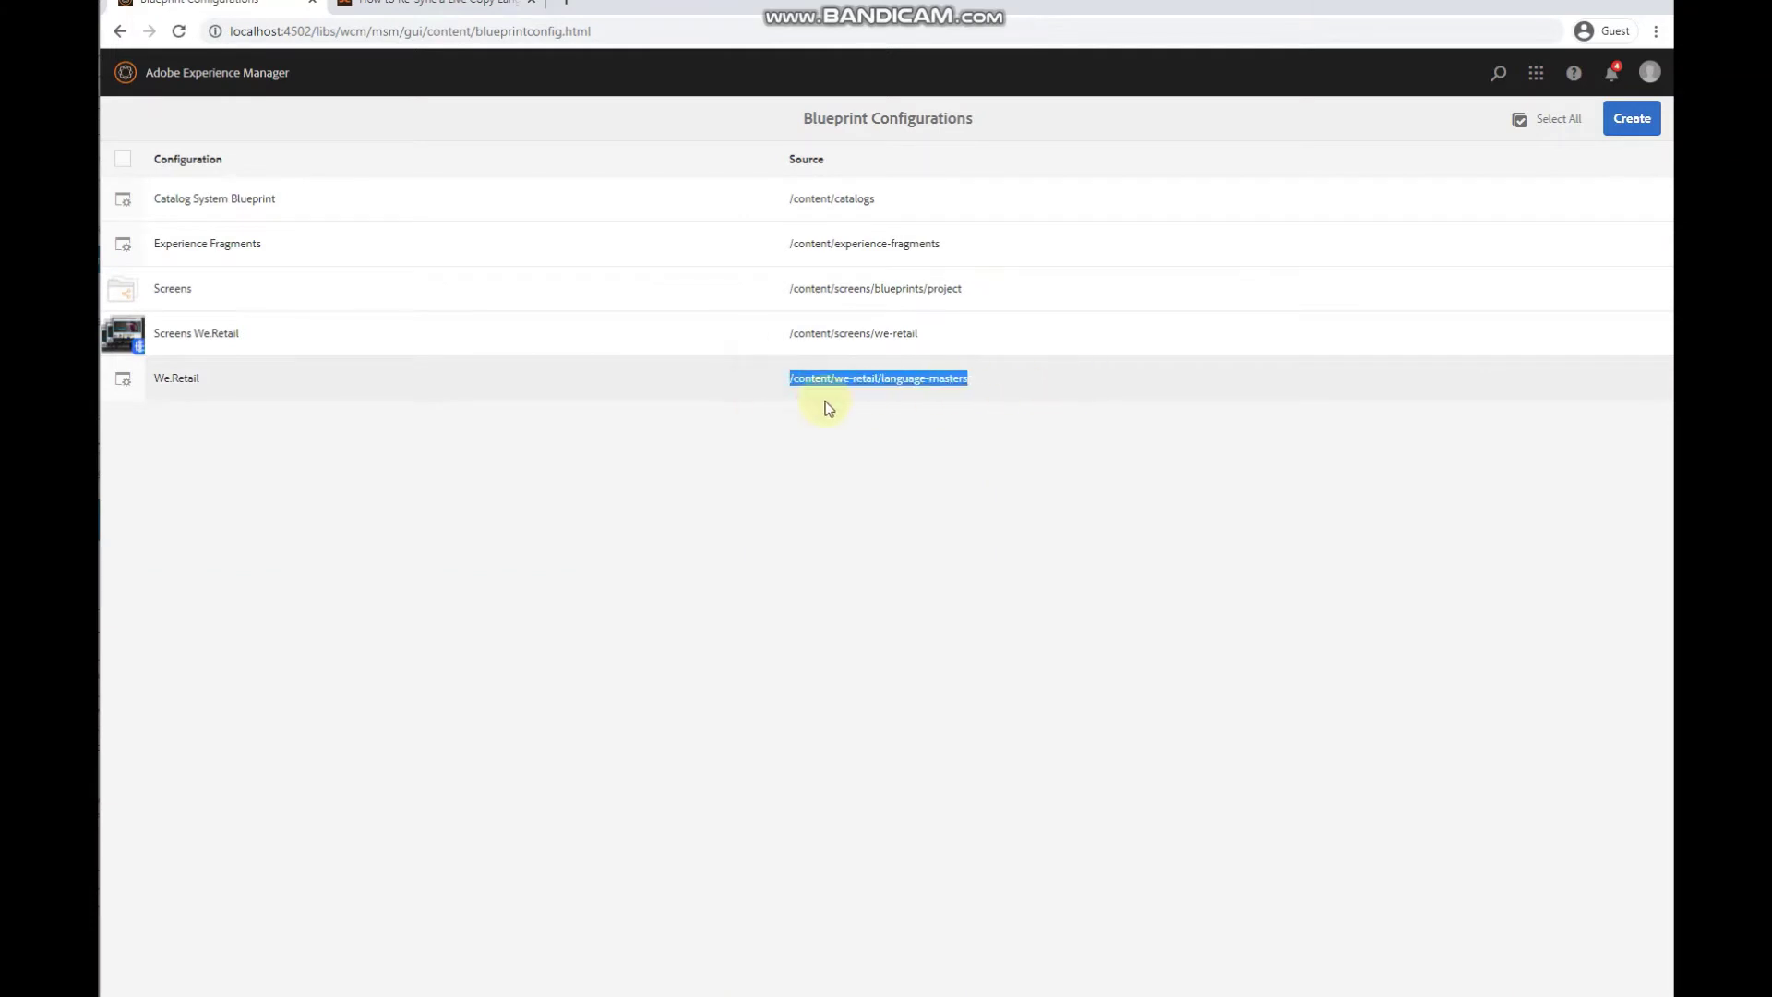
click(756, 446)
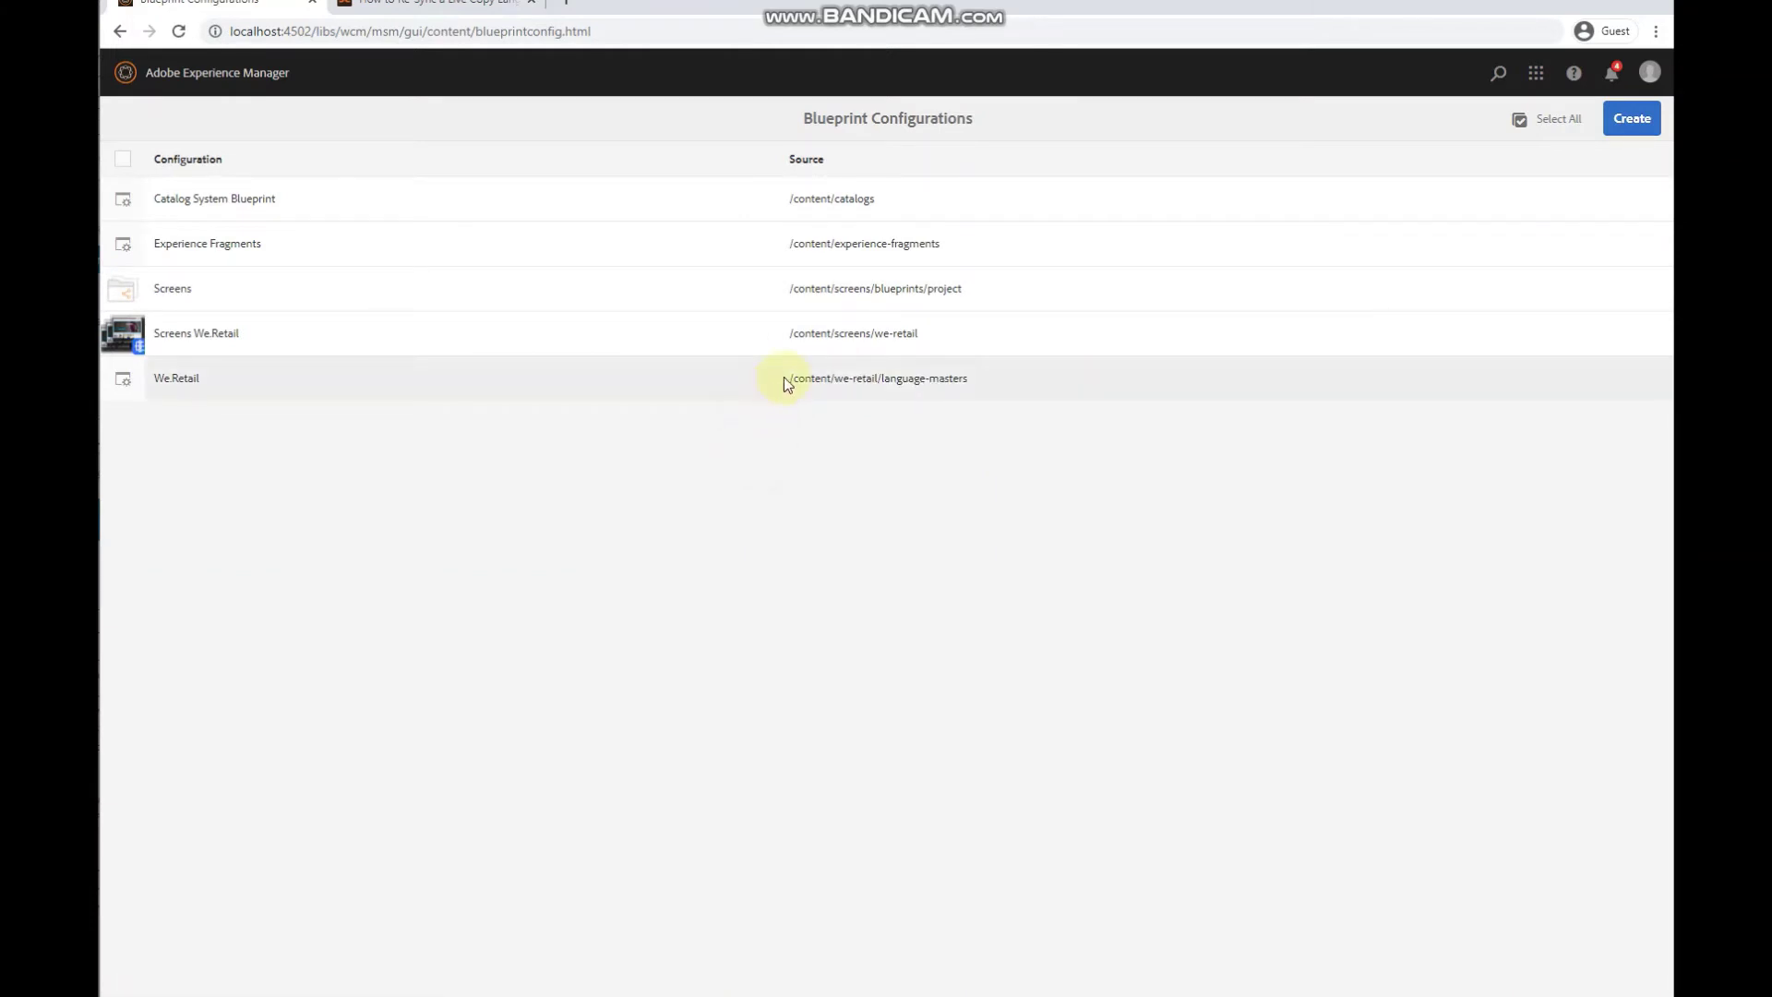
drag(784, 377, 1026, 431)
click(1006, 447)
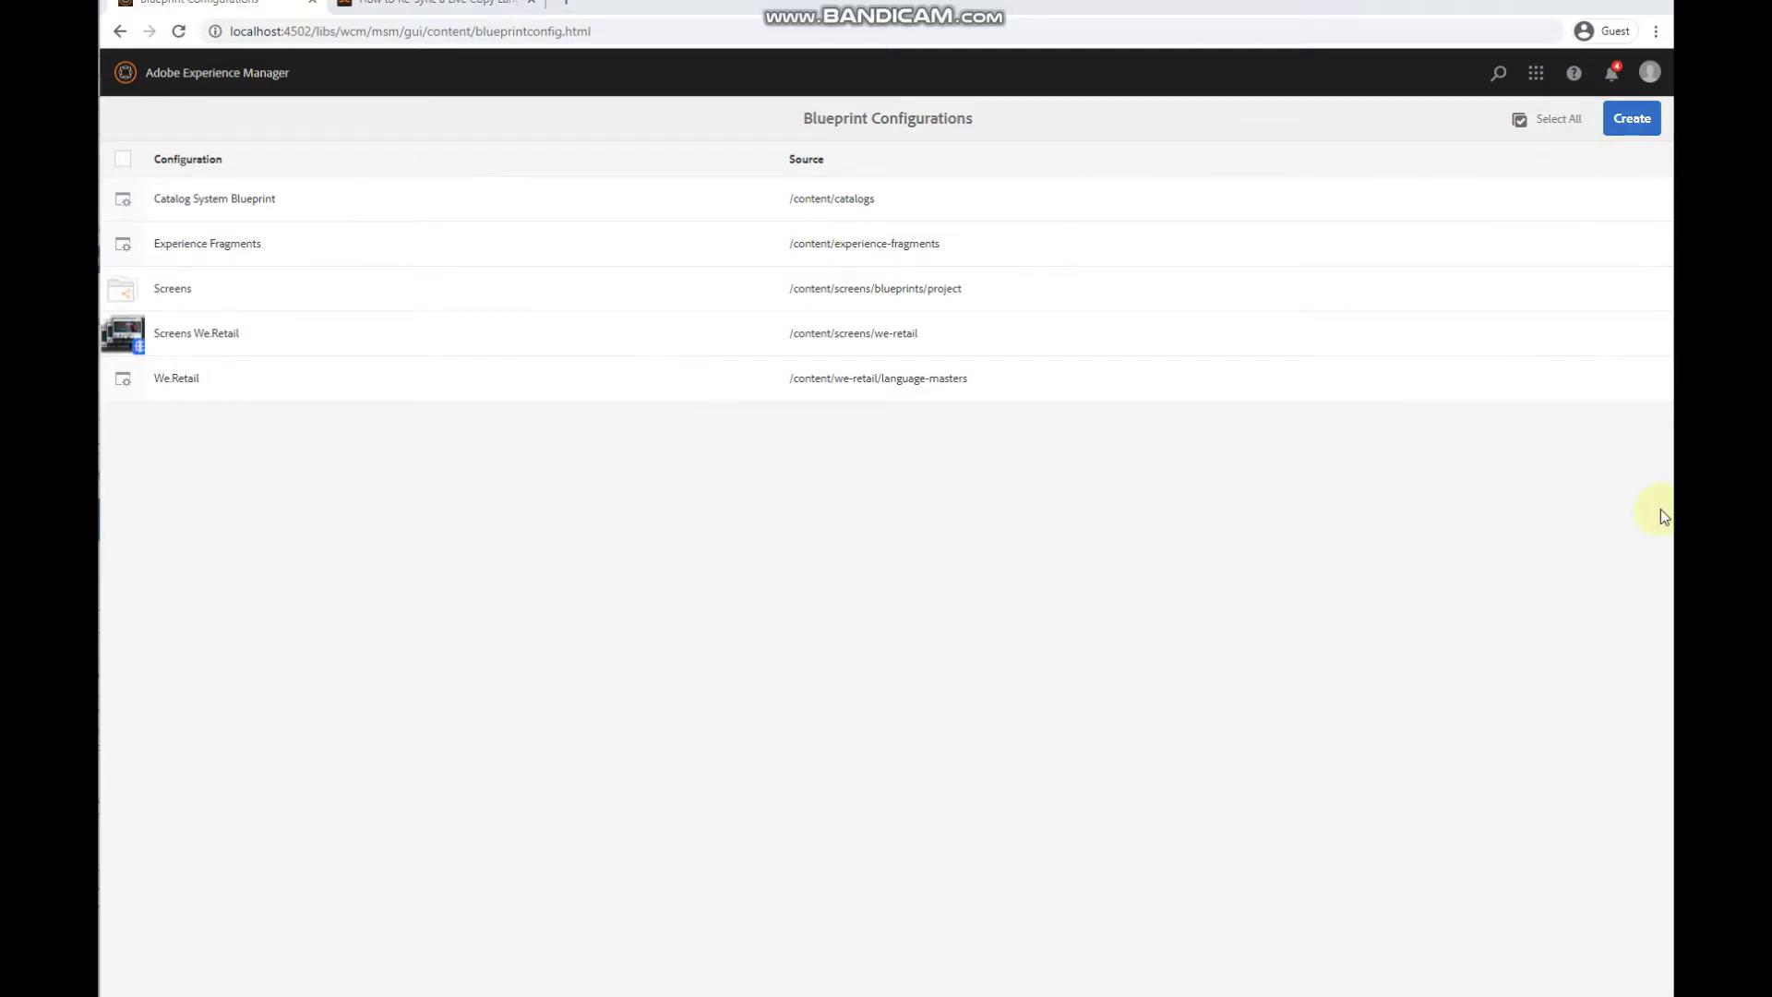
click(1631, 119)
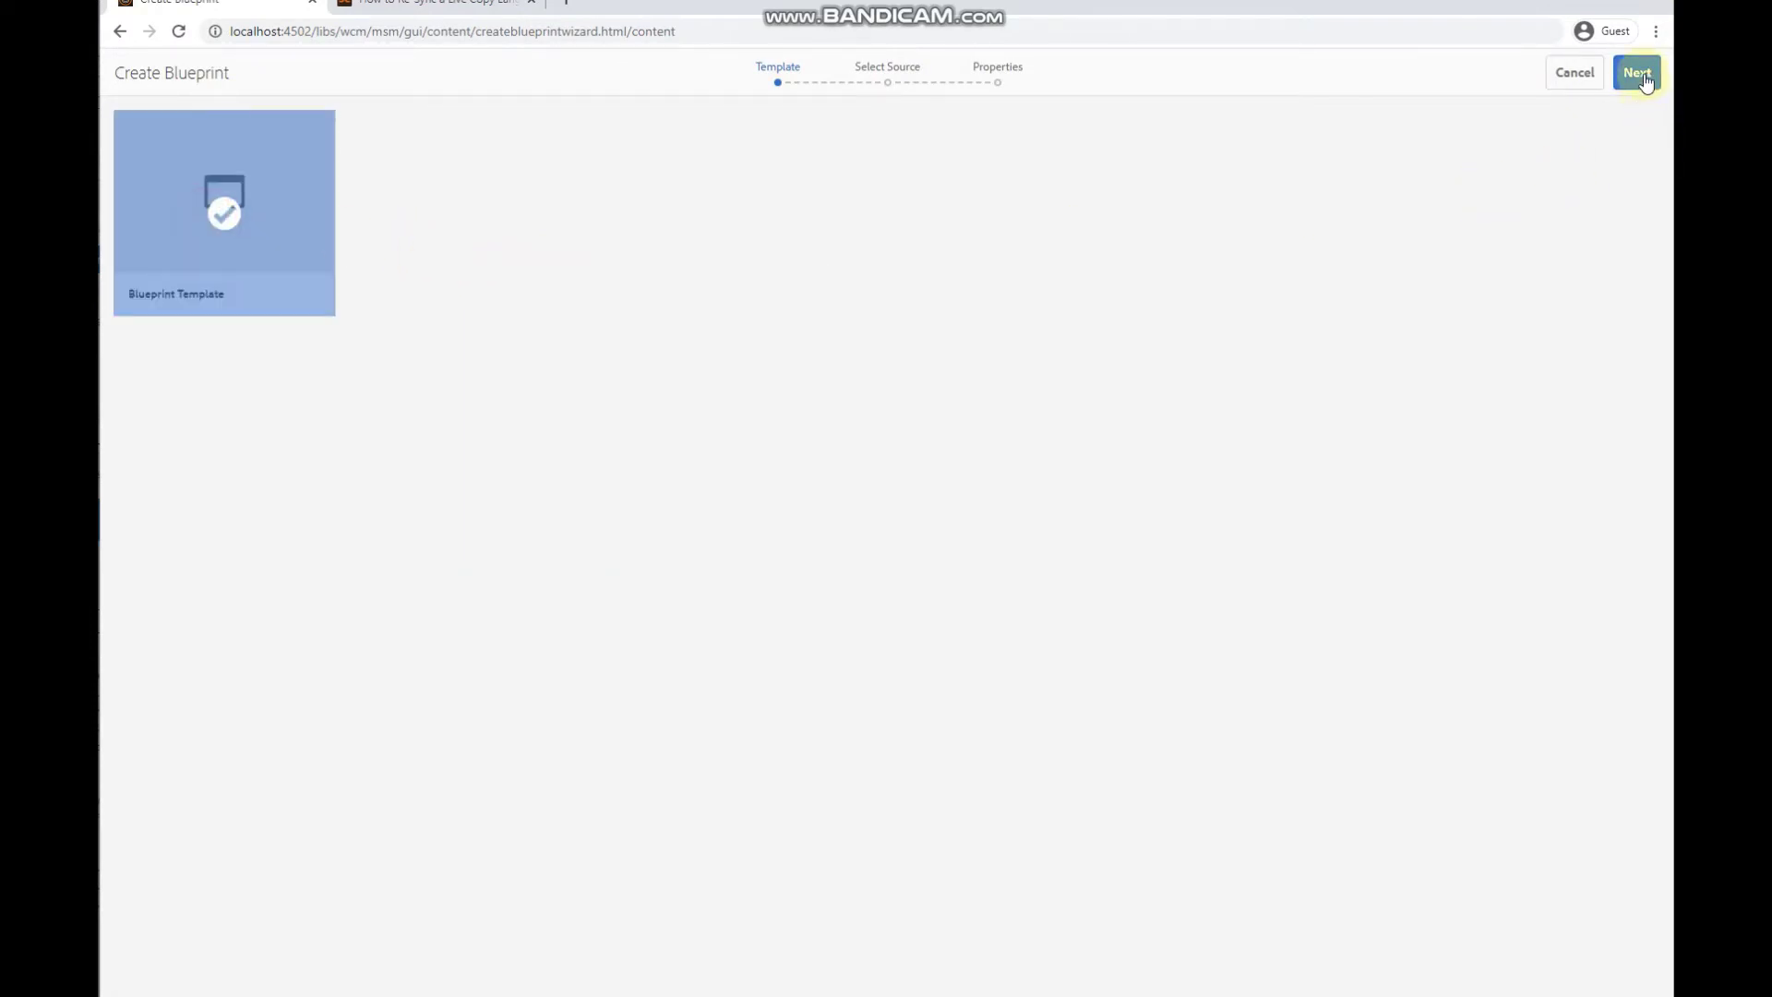
click(1643, 78)
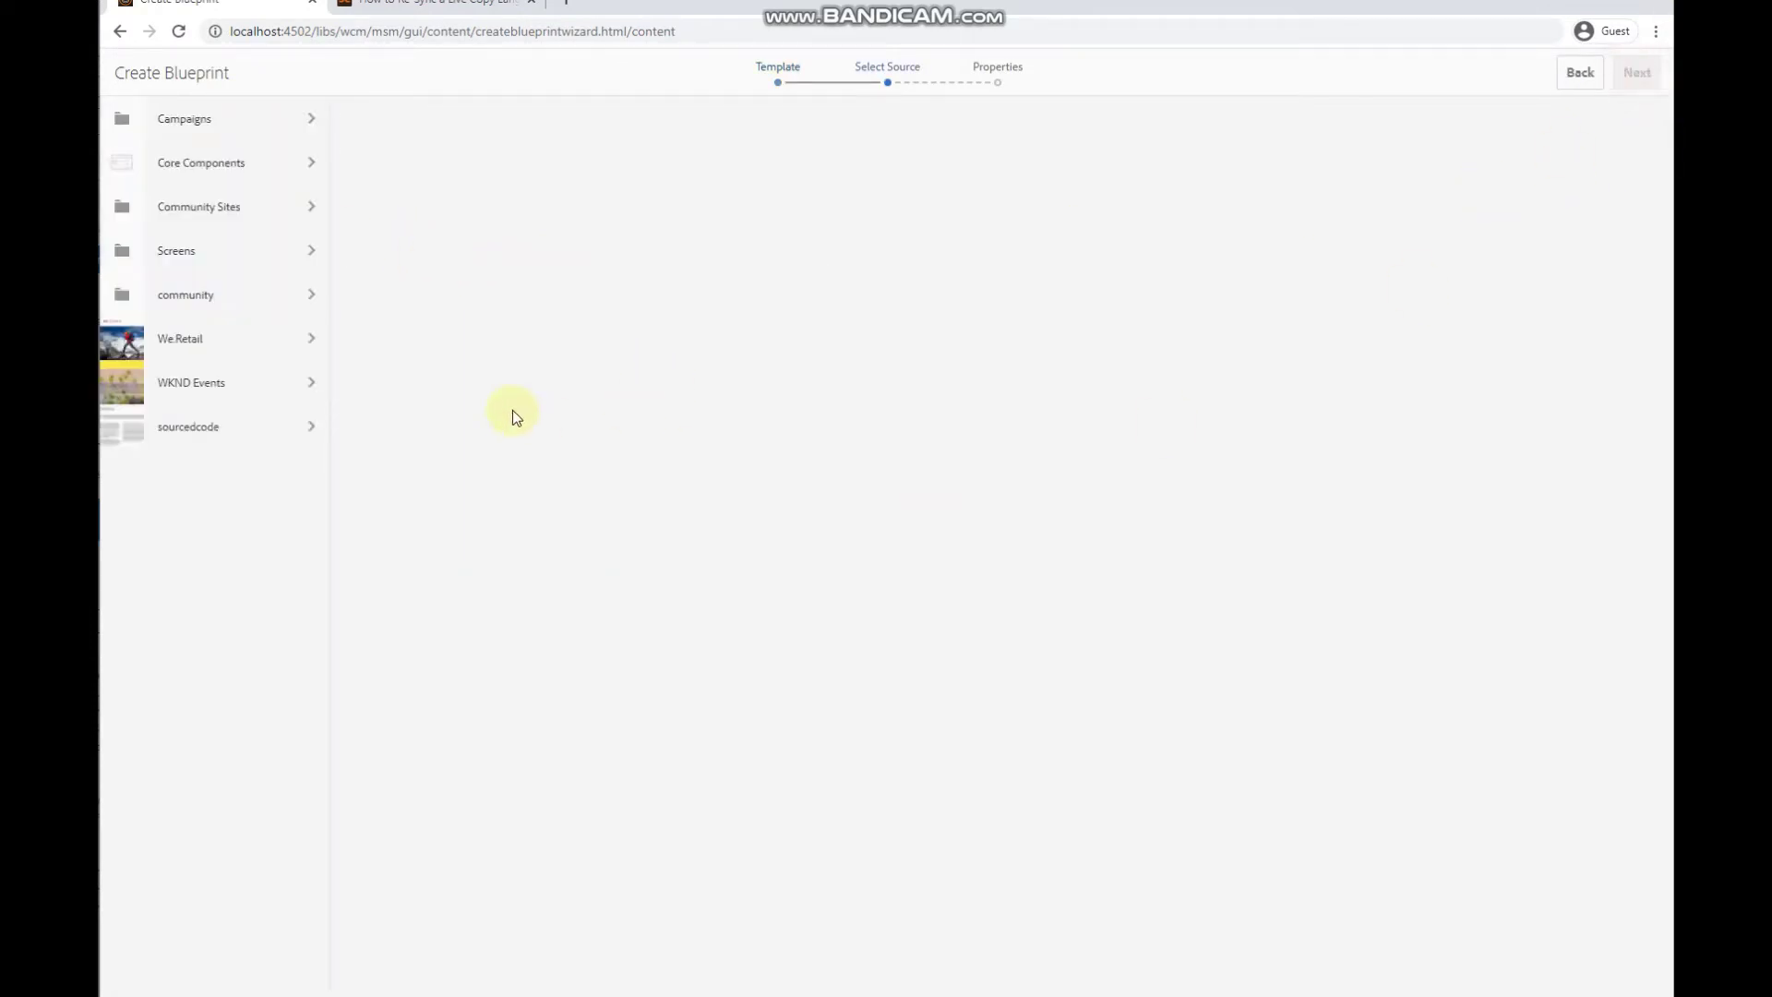
click(238, 344)
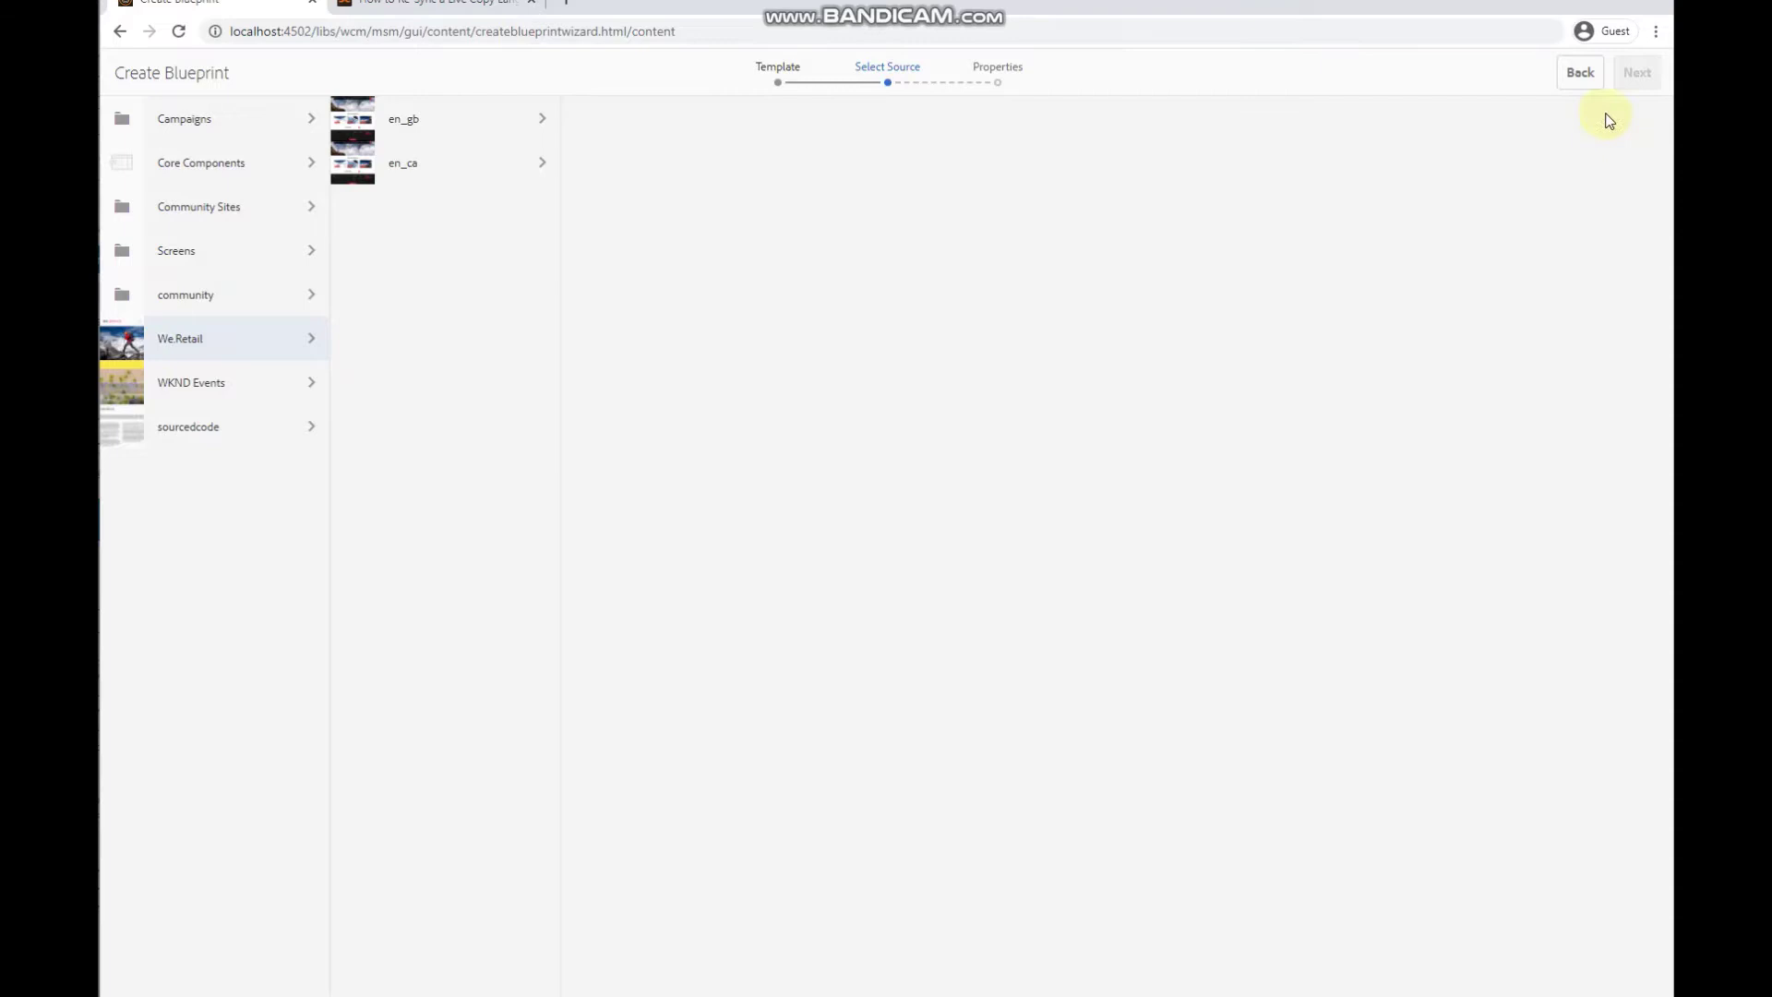
click(1598, 85)
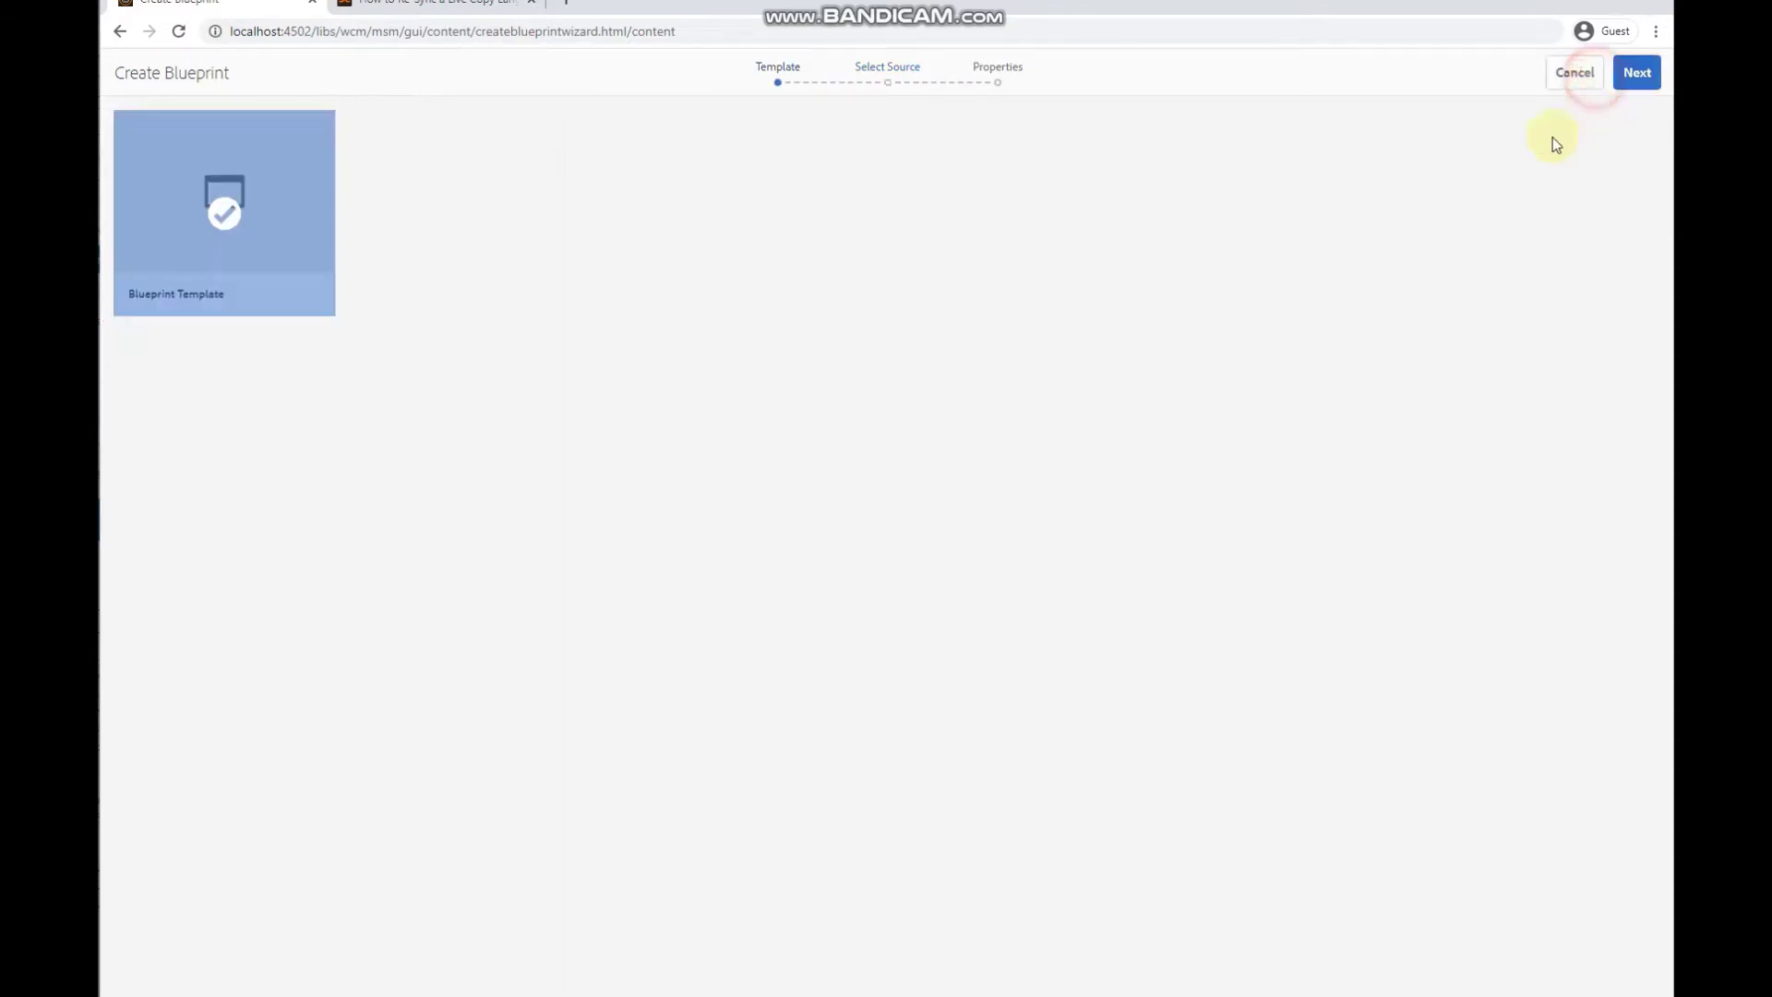
click(1575, 76)
drag(744, 379, 1024, 383)
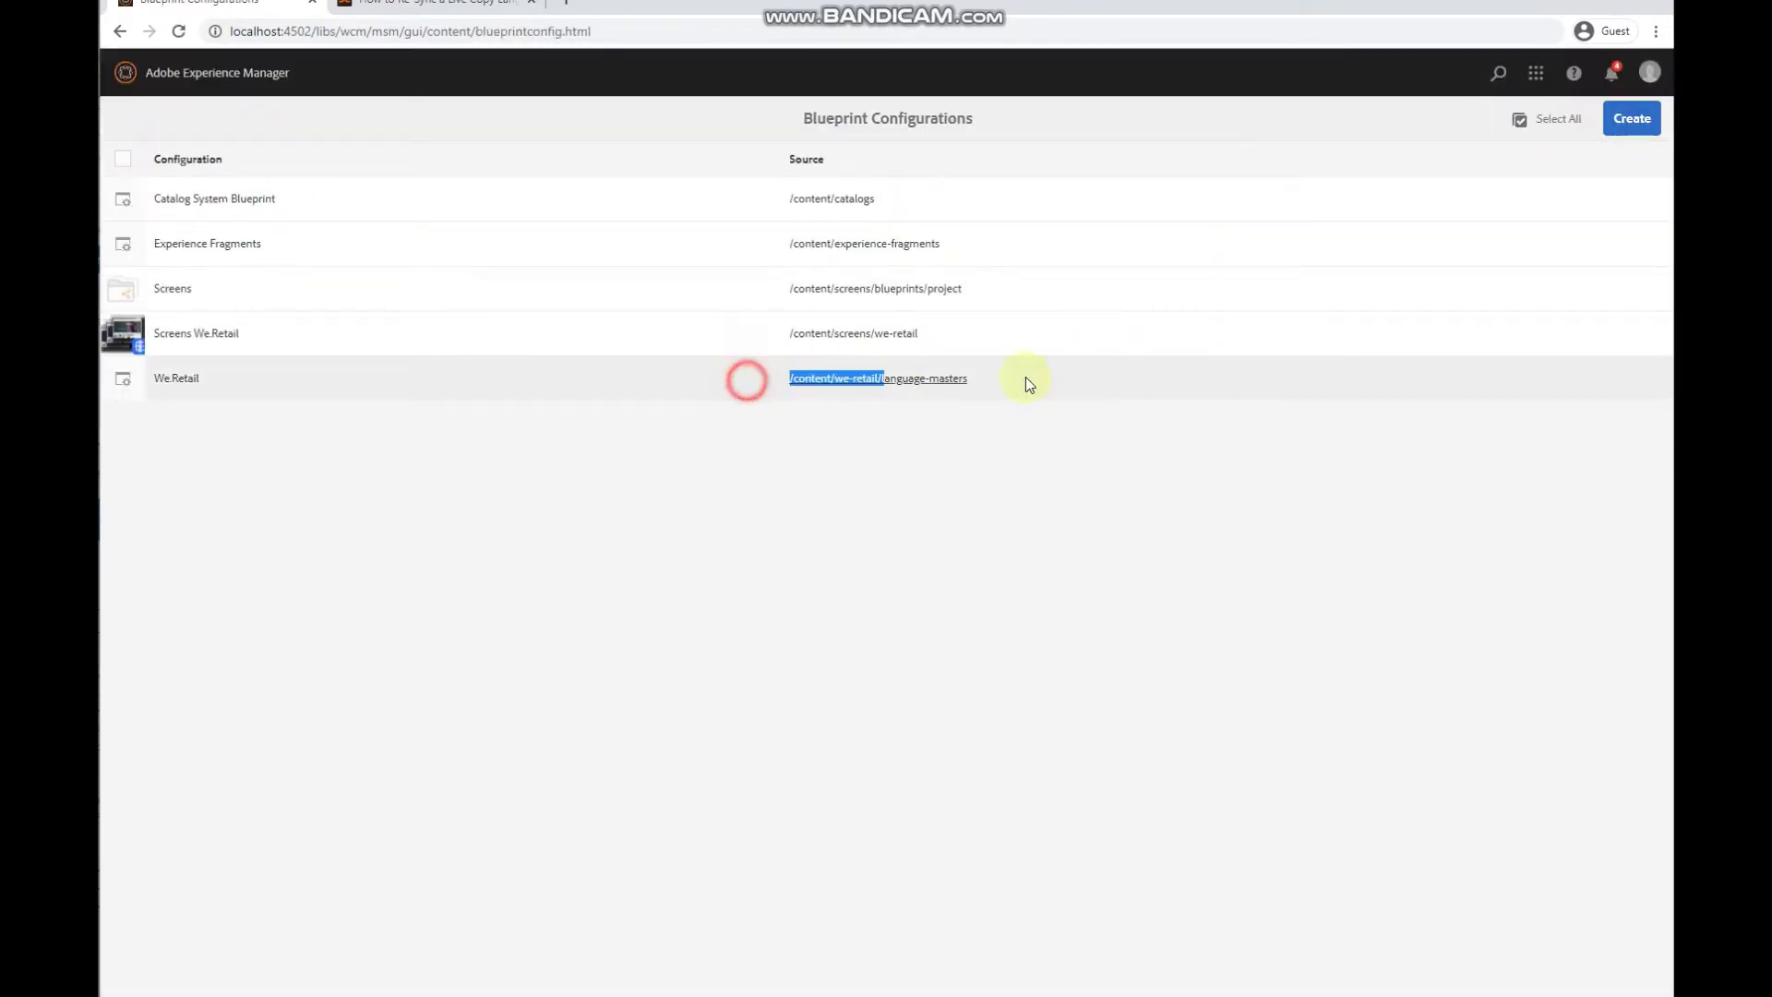
click(993, 520)
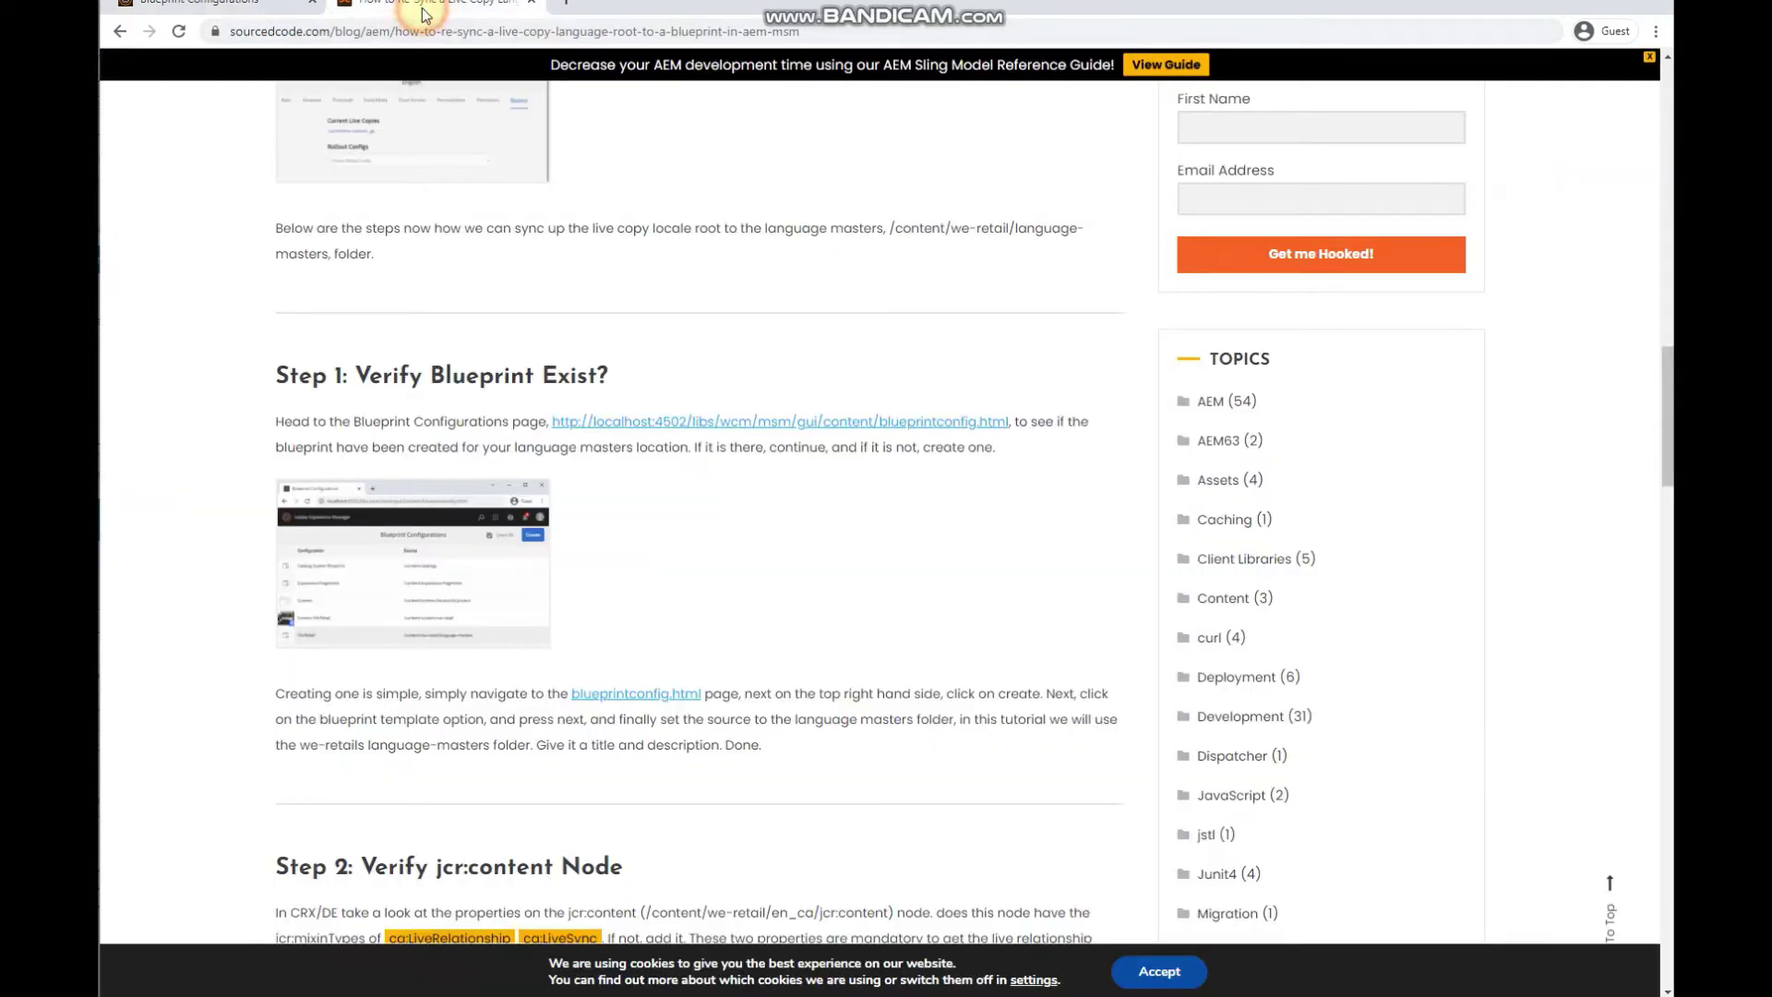
Scroll the blog to Step 2, which requires cq:LiveRelationship and cq:LiveSync mixins on jcr:content.
click(422, 6)
scroll(733, 395, down, 5)
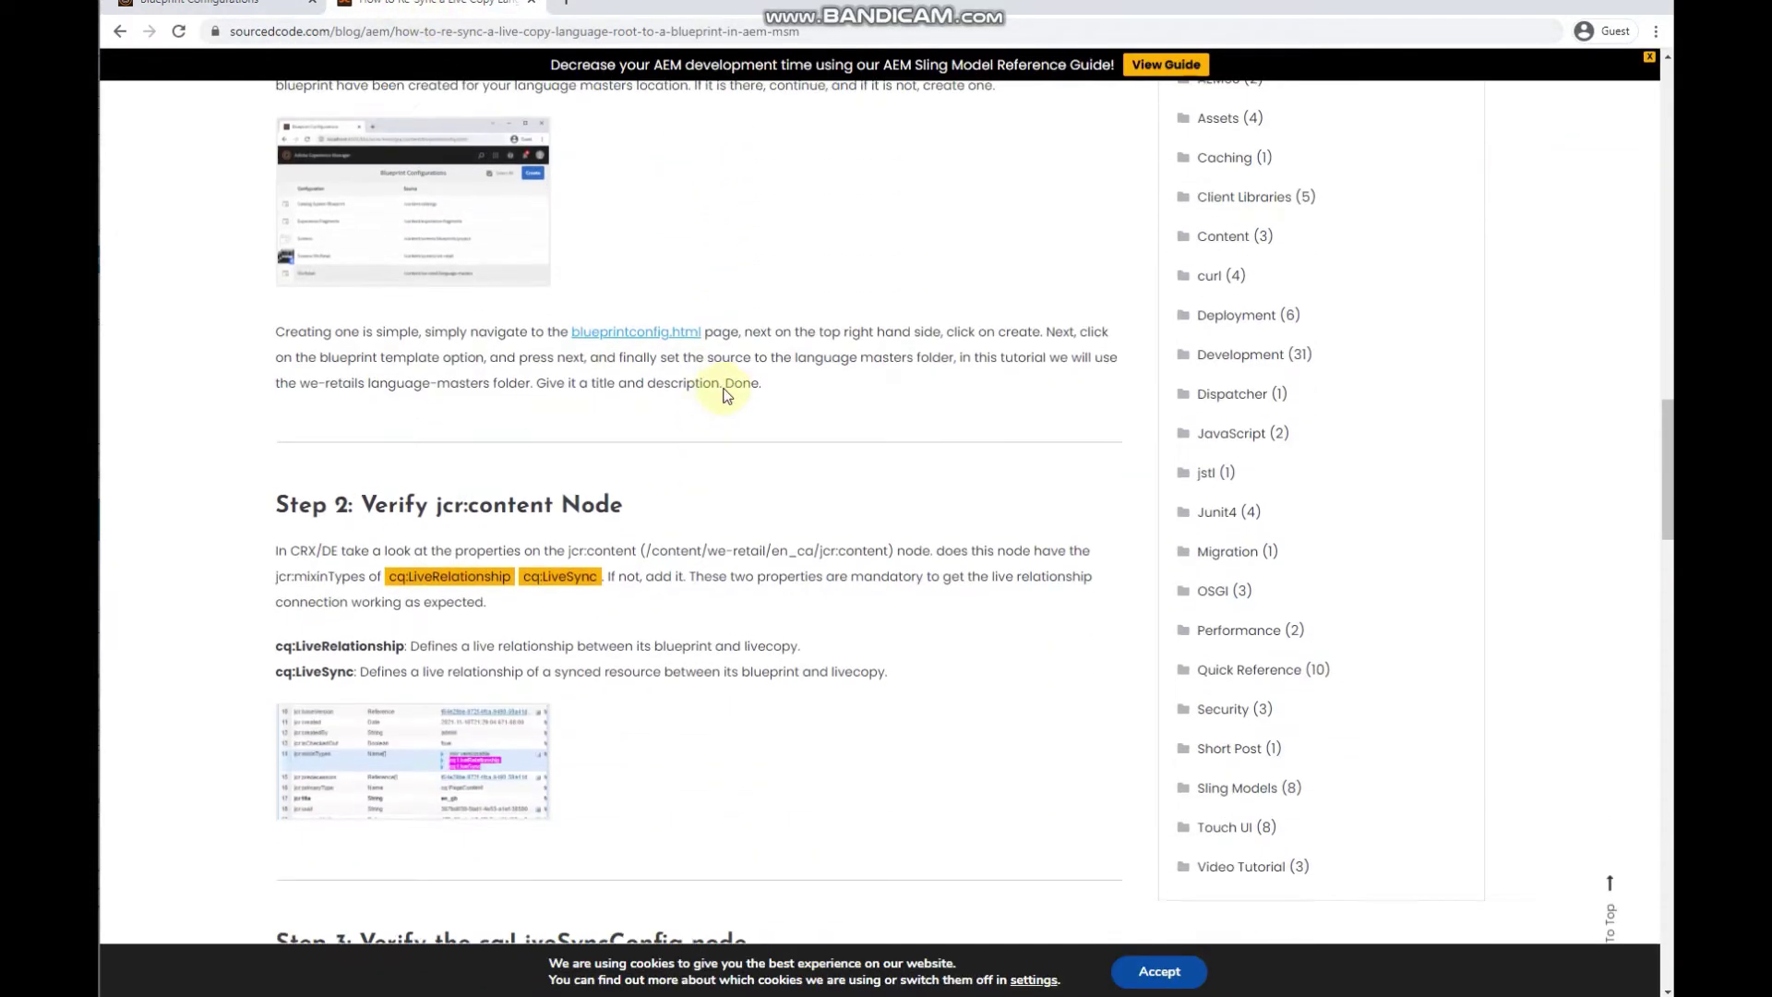
scroll(506, 438, down, 1)
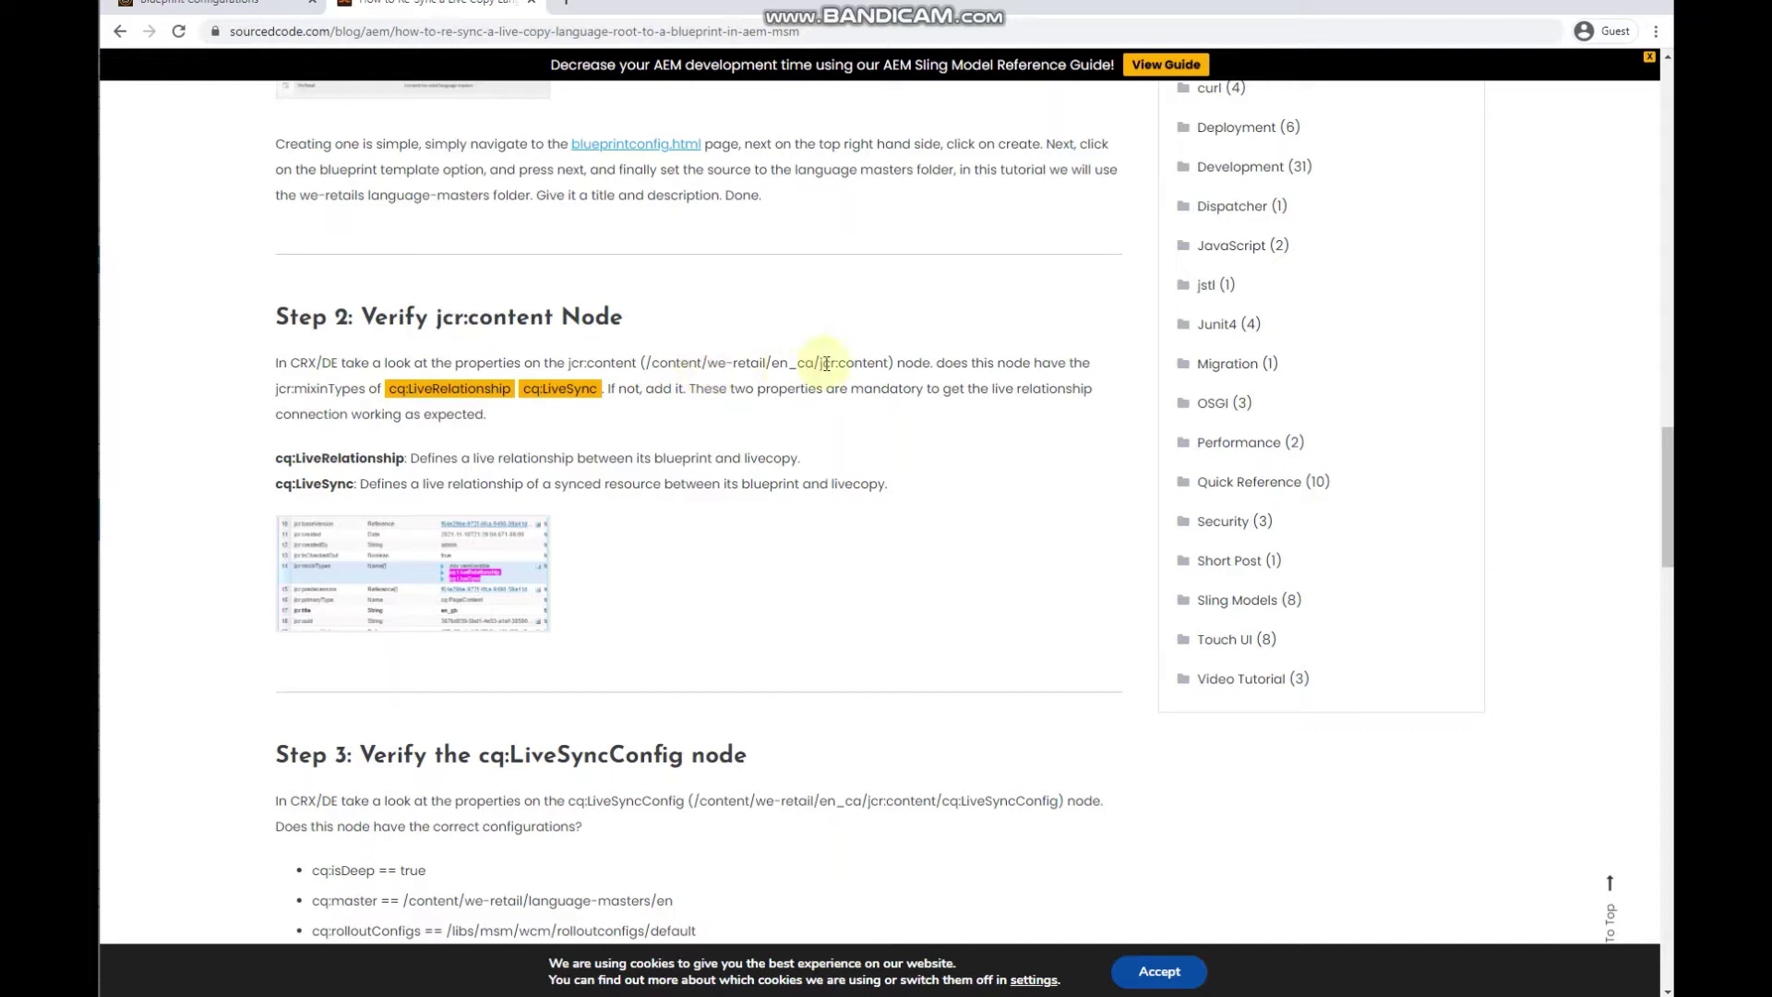
drag(823, 364, 881, 364)
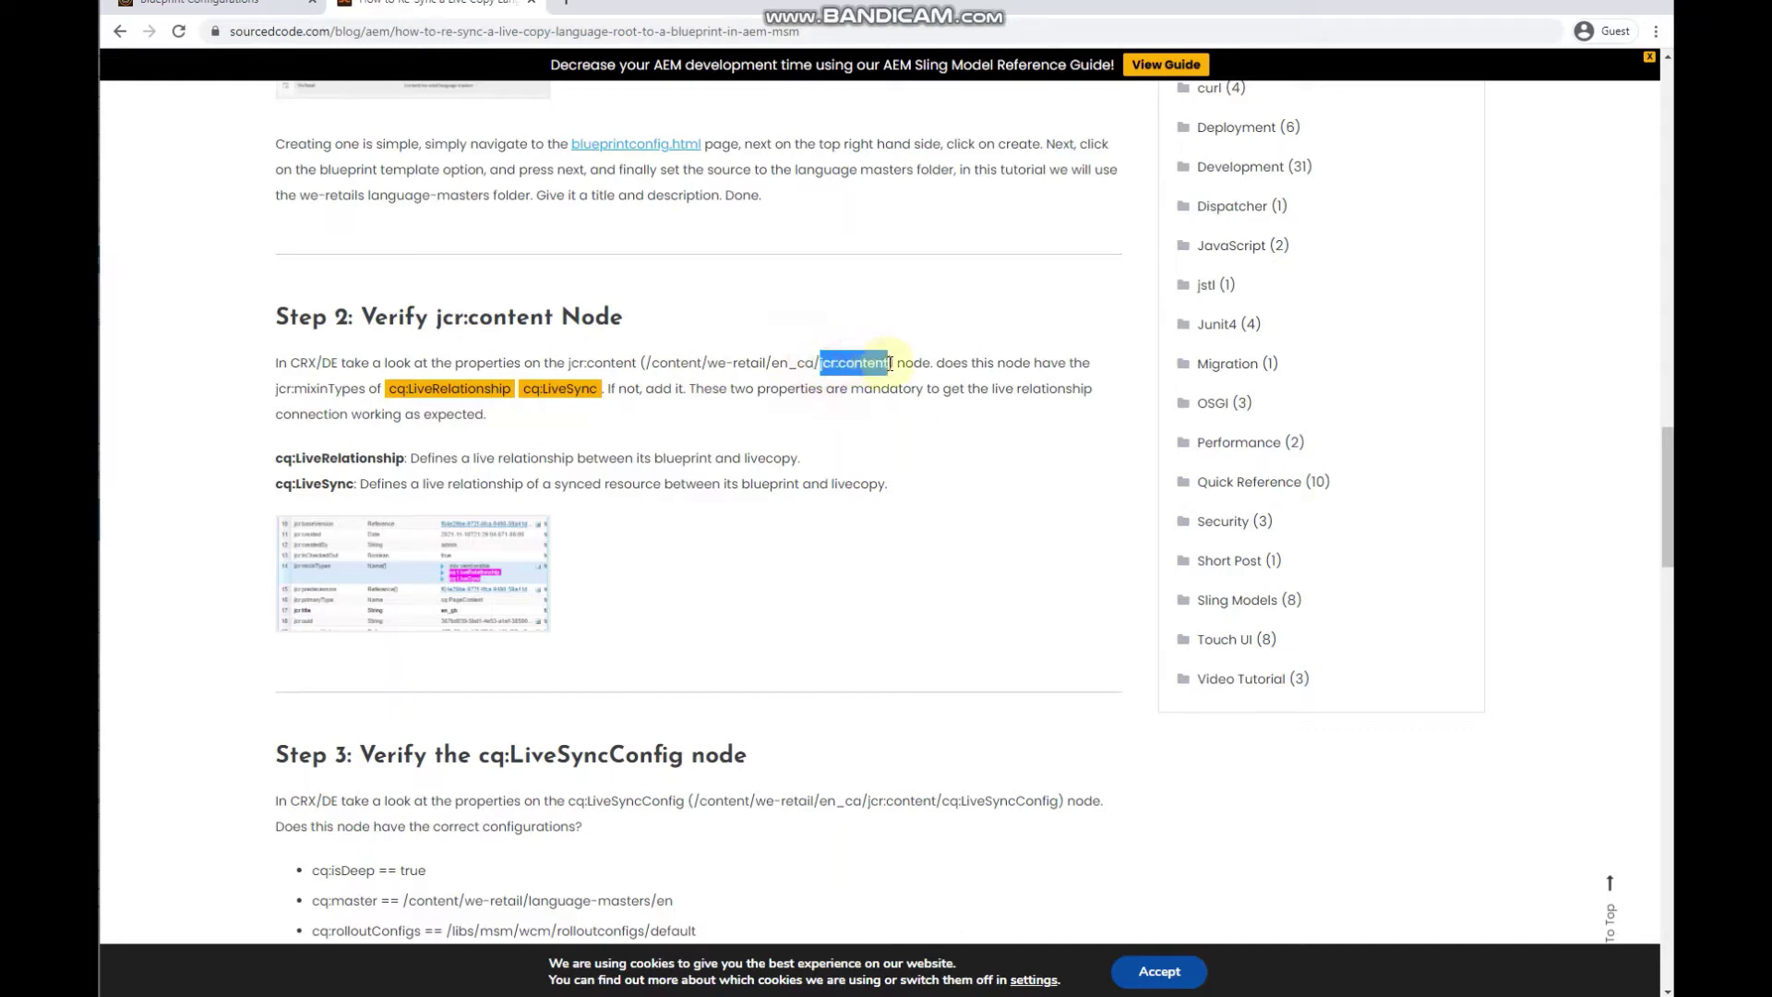
click(865, 407)
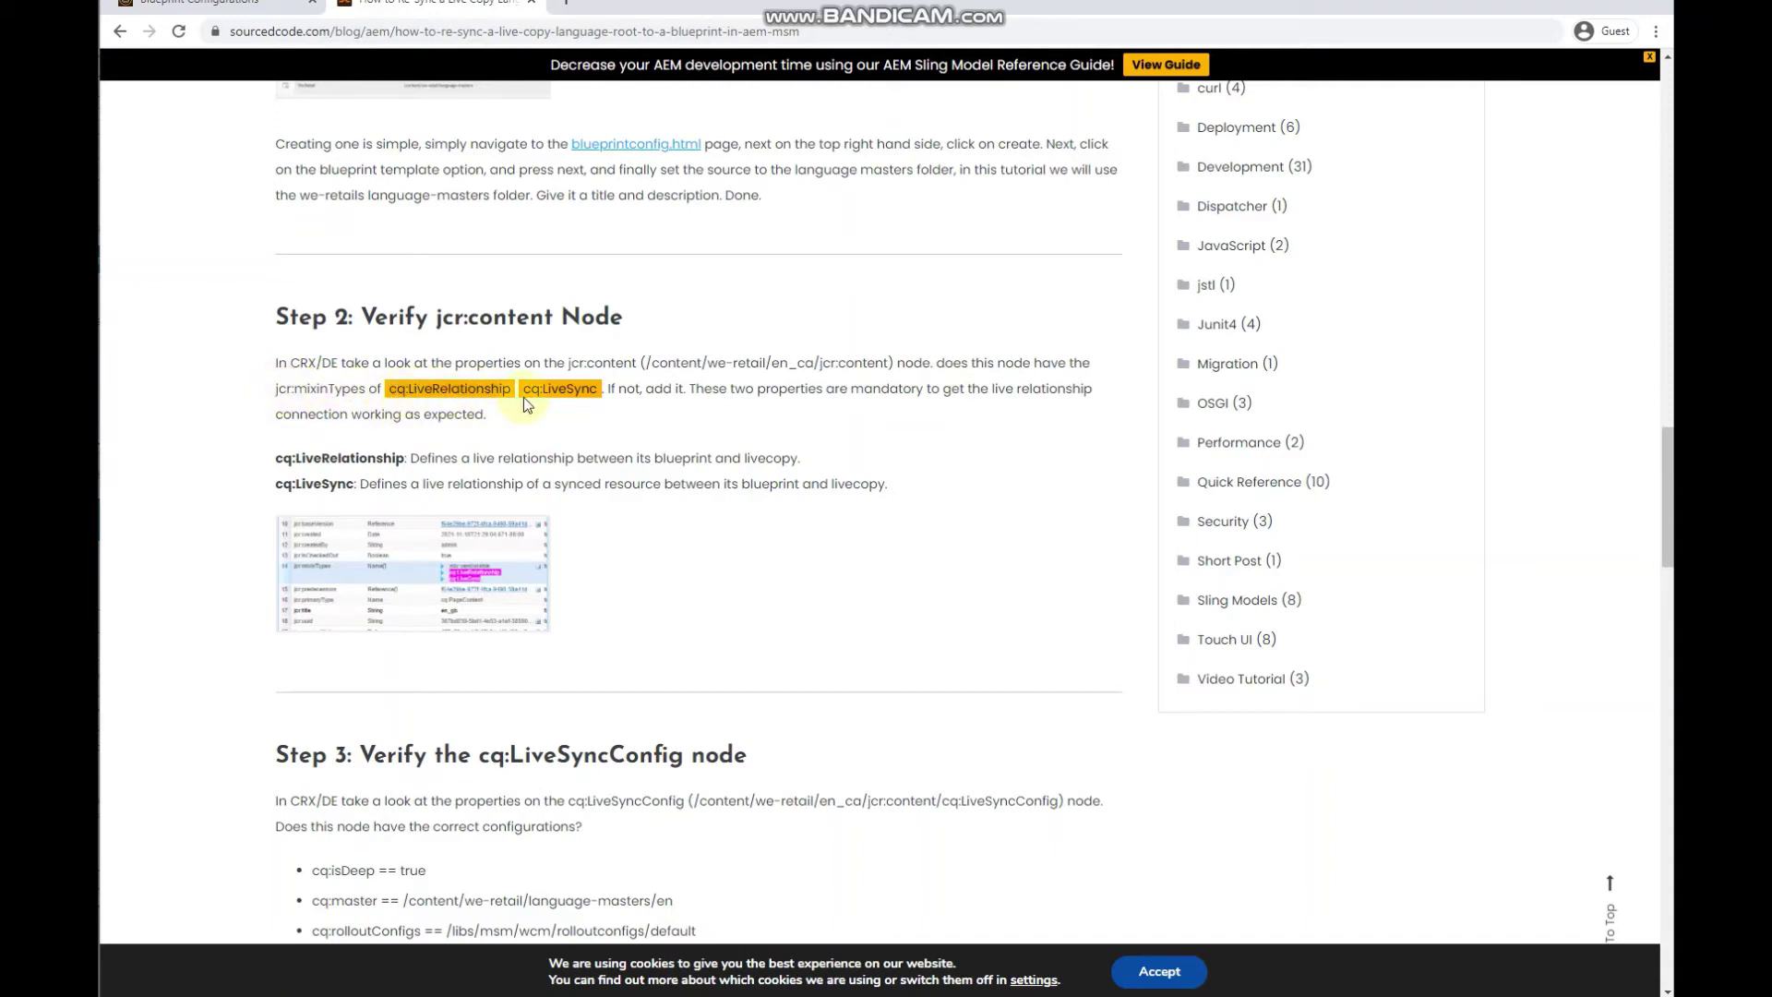
In CRXDE Lite, inspect en_ca's jcr:content jcr:mixinTypes, which holds only mix:versionable.
click(235, 5)
drag(316, 32, 1417, 60)
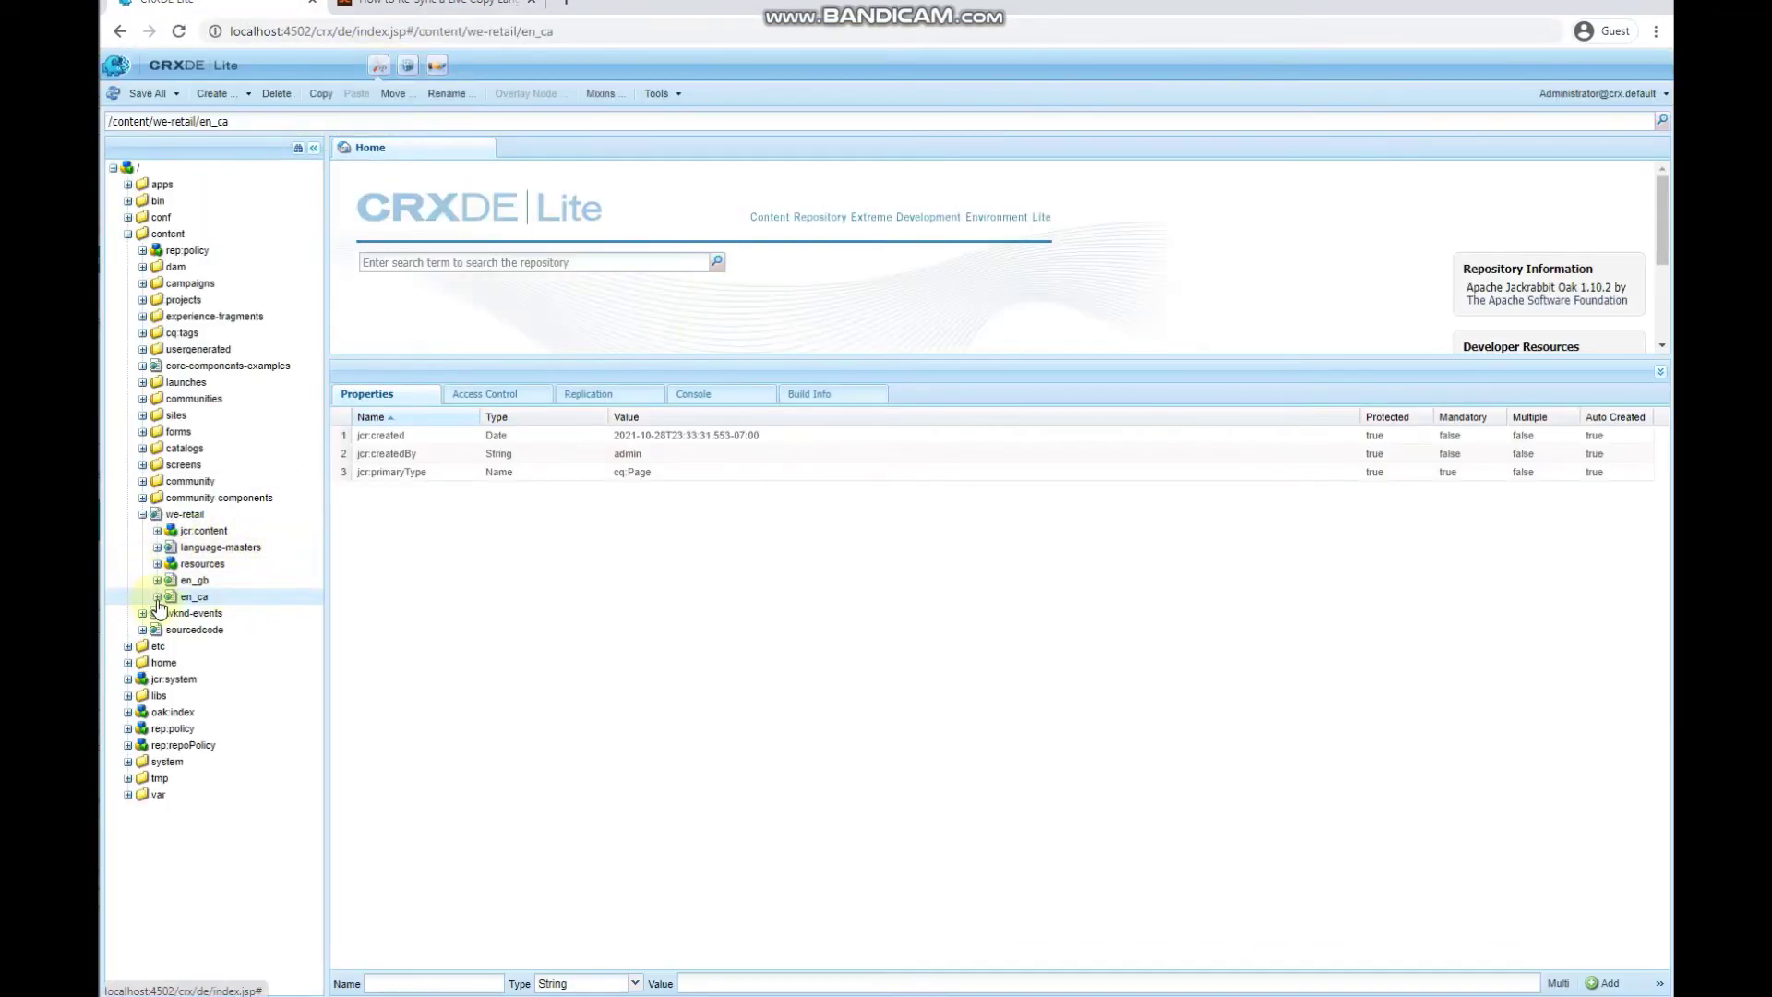
click(157, 596)
double_click(221, 613)
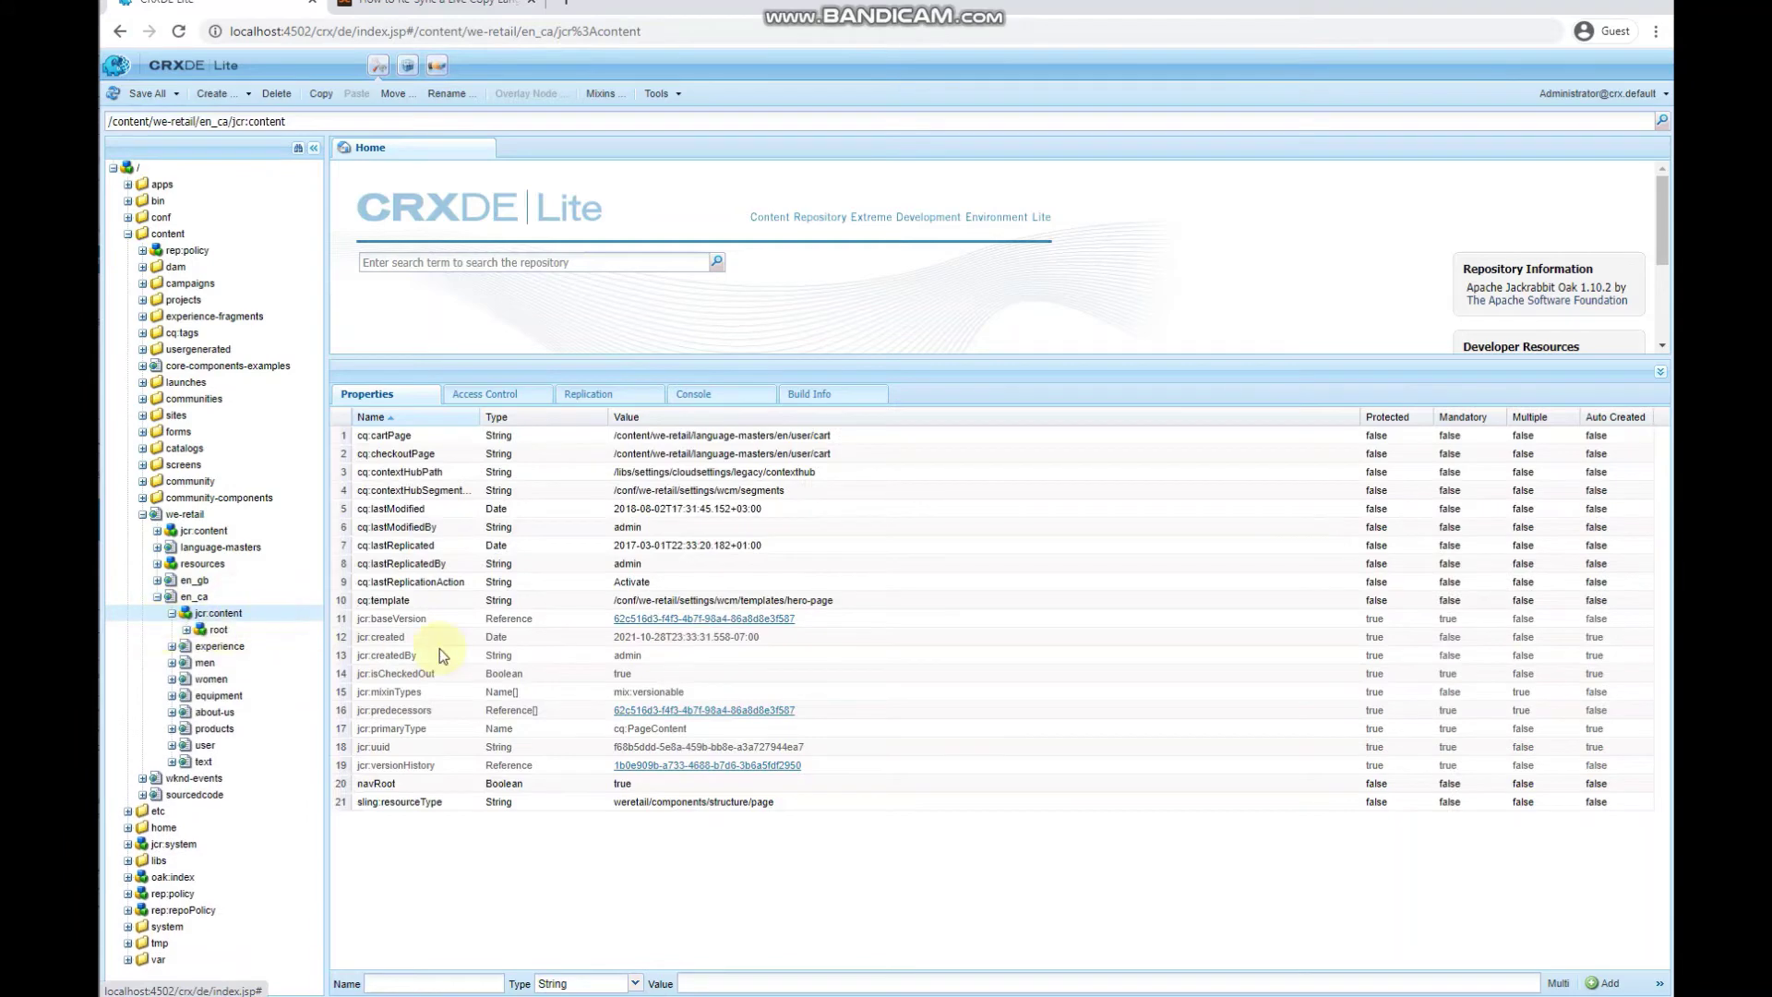
click(602, 691)
click(423, 9)
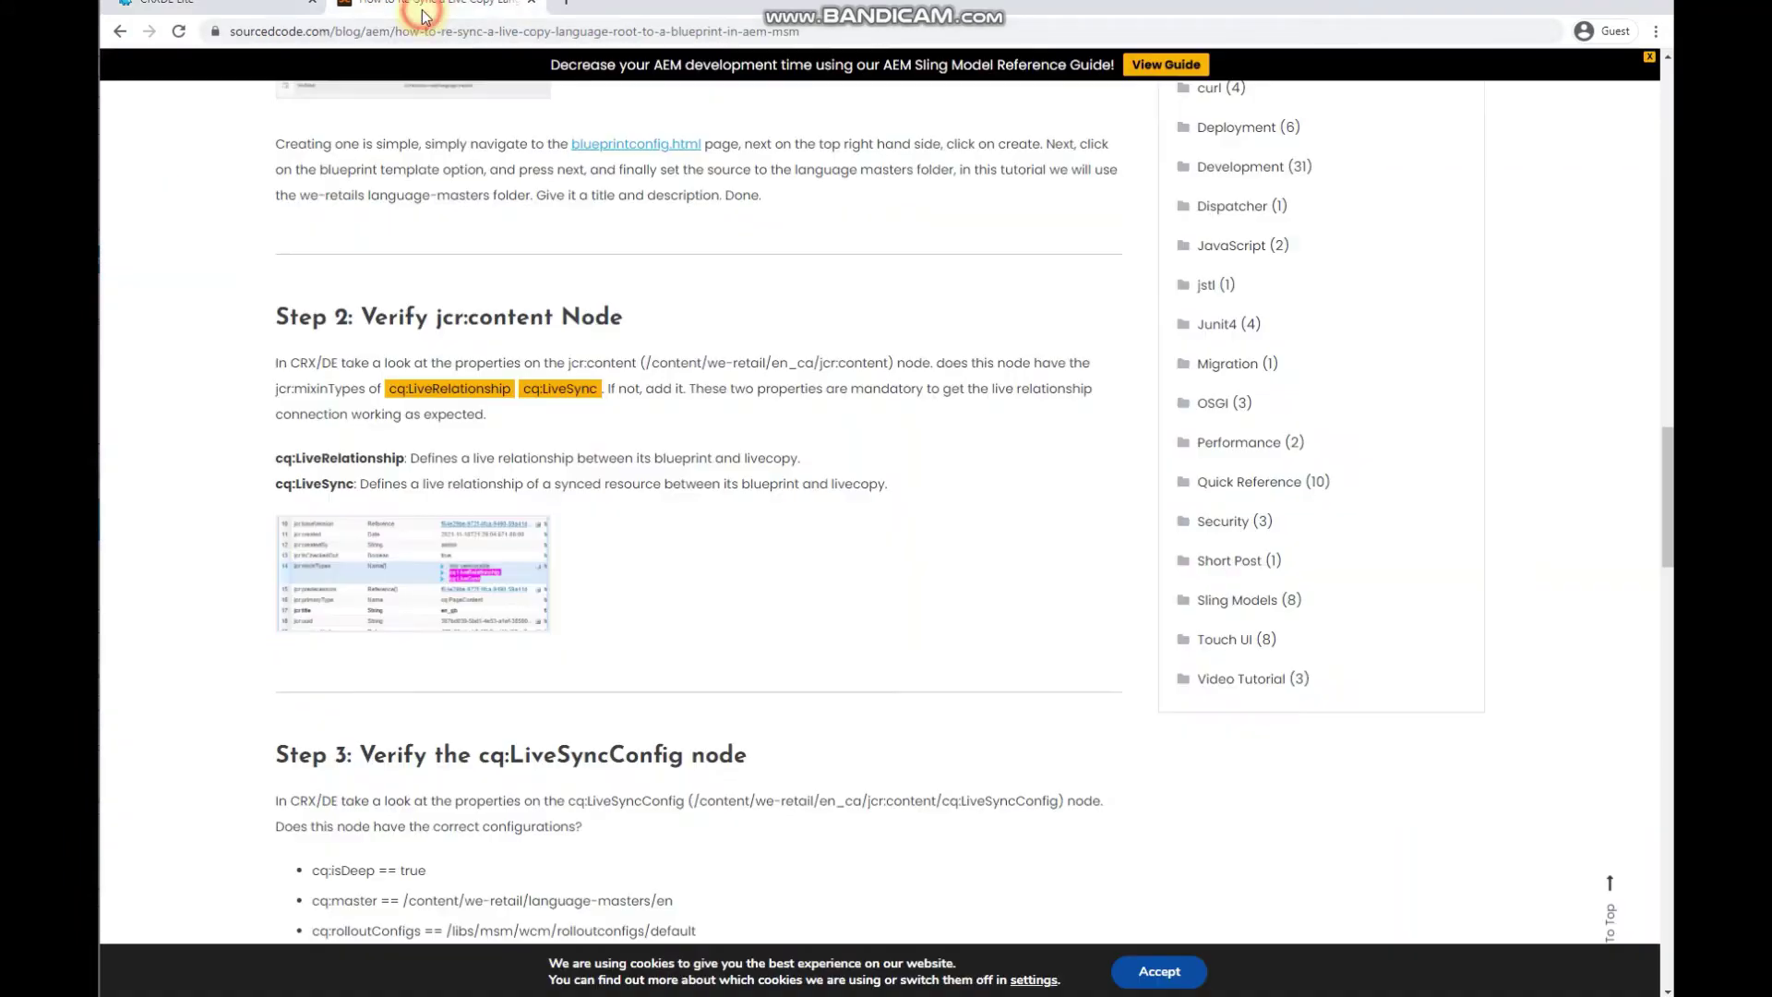
click(468, 568)
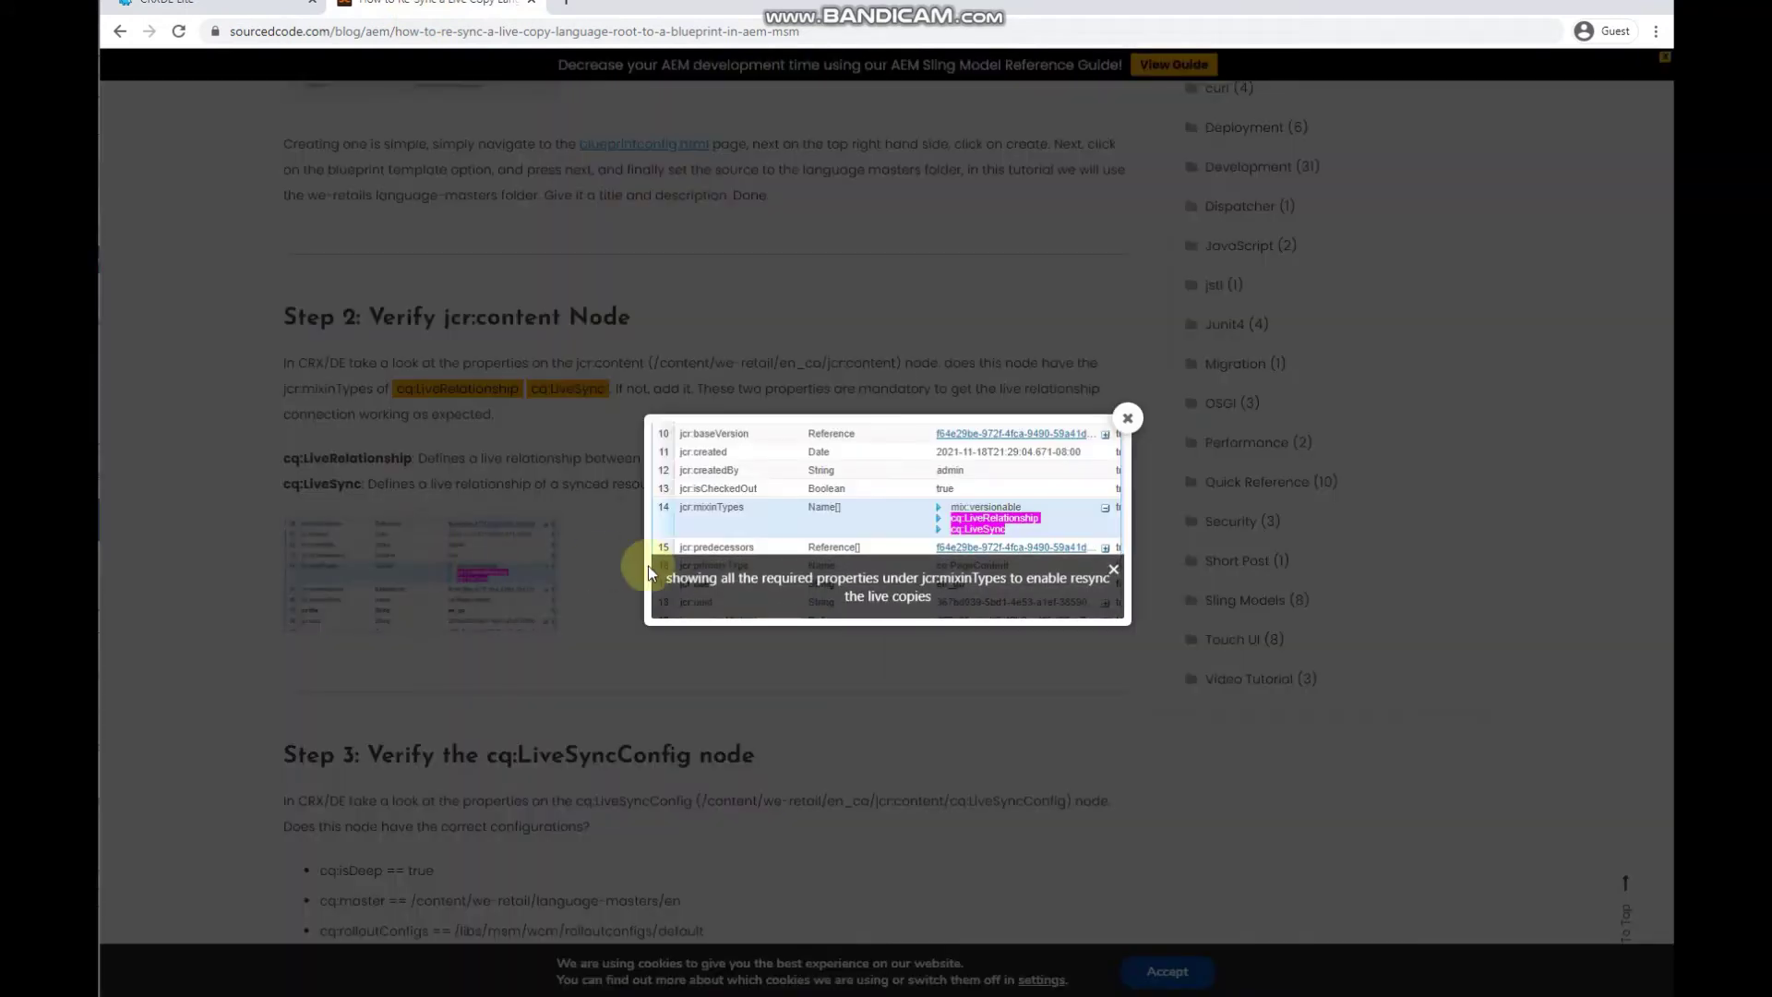
click(1114, 570)
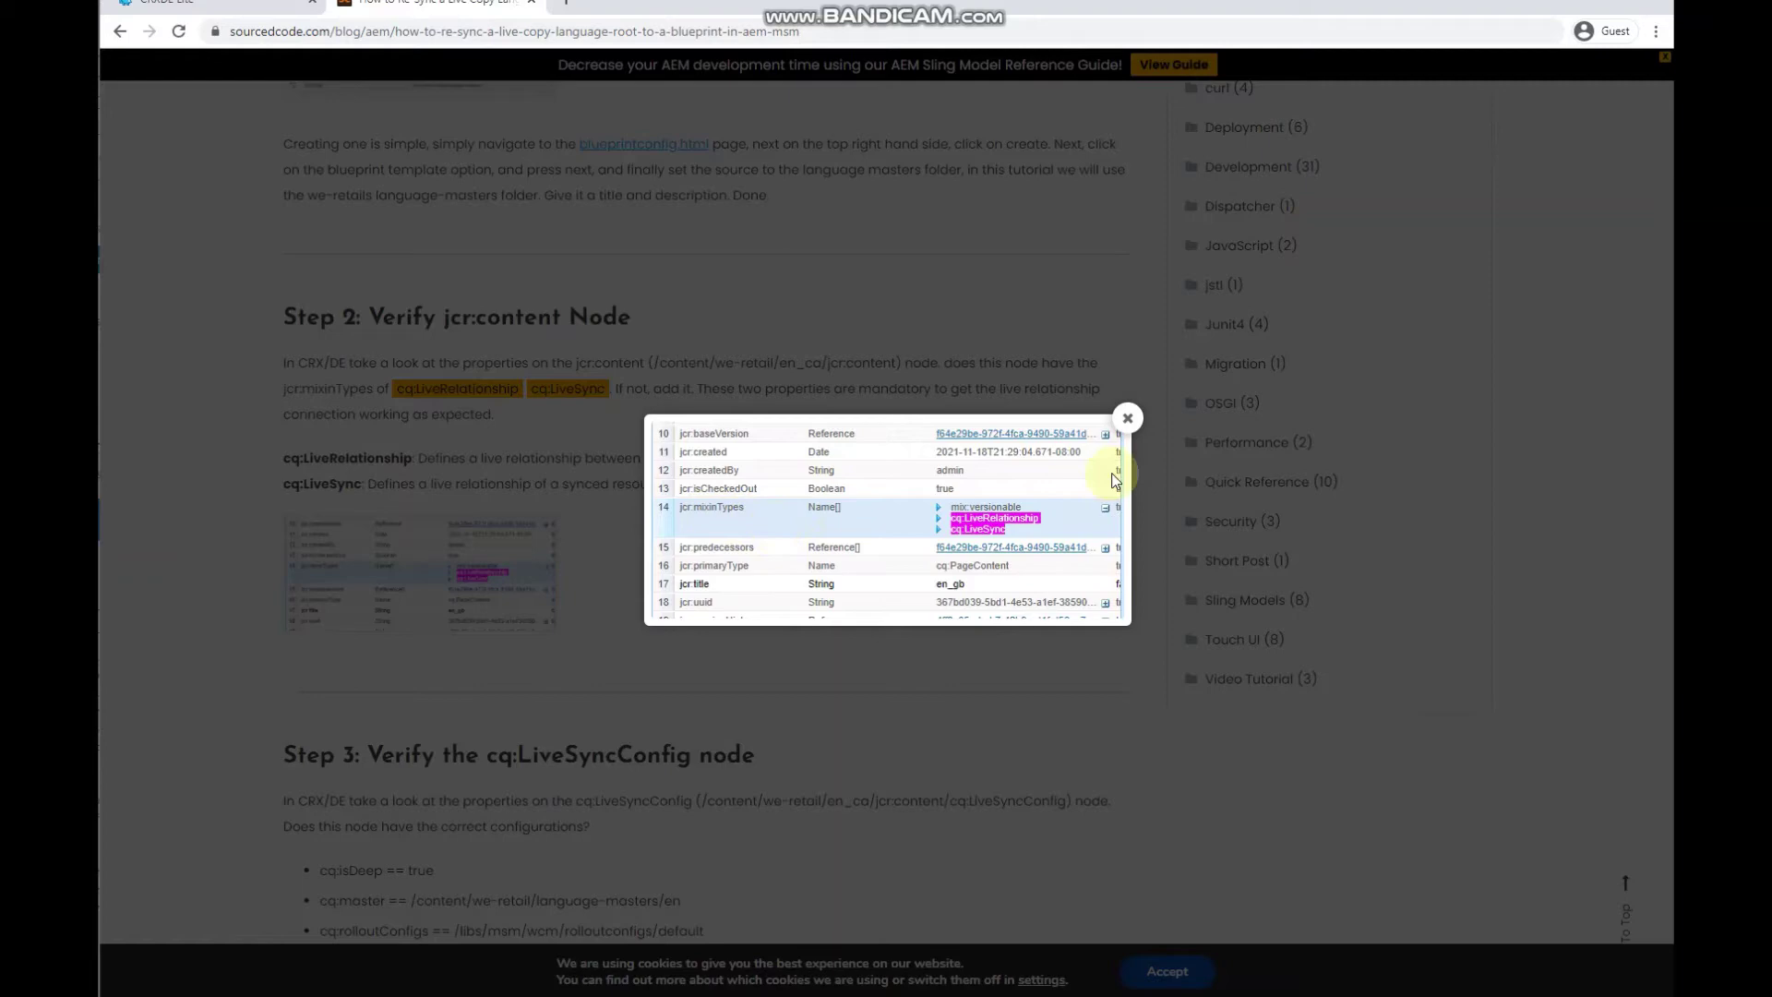
click(251, 13)
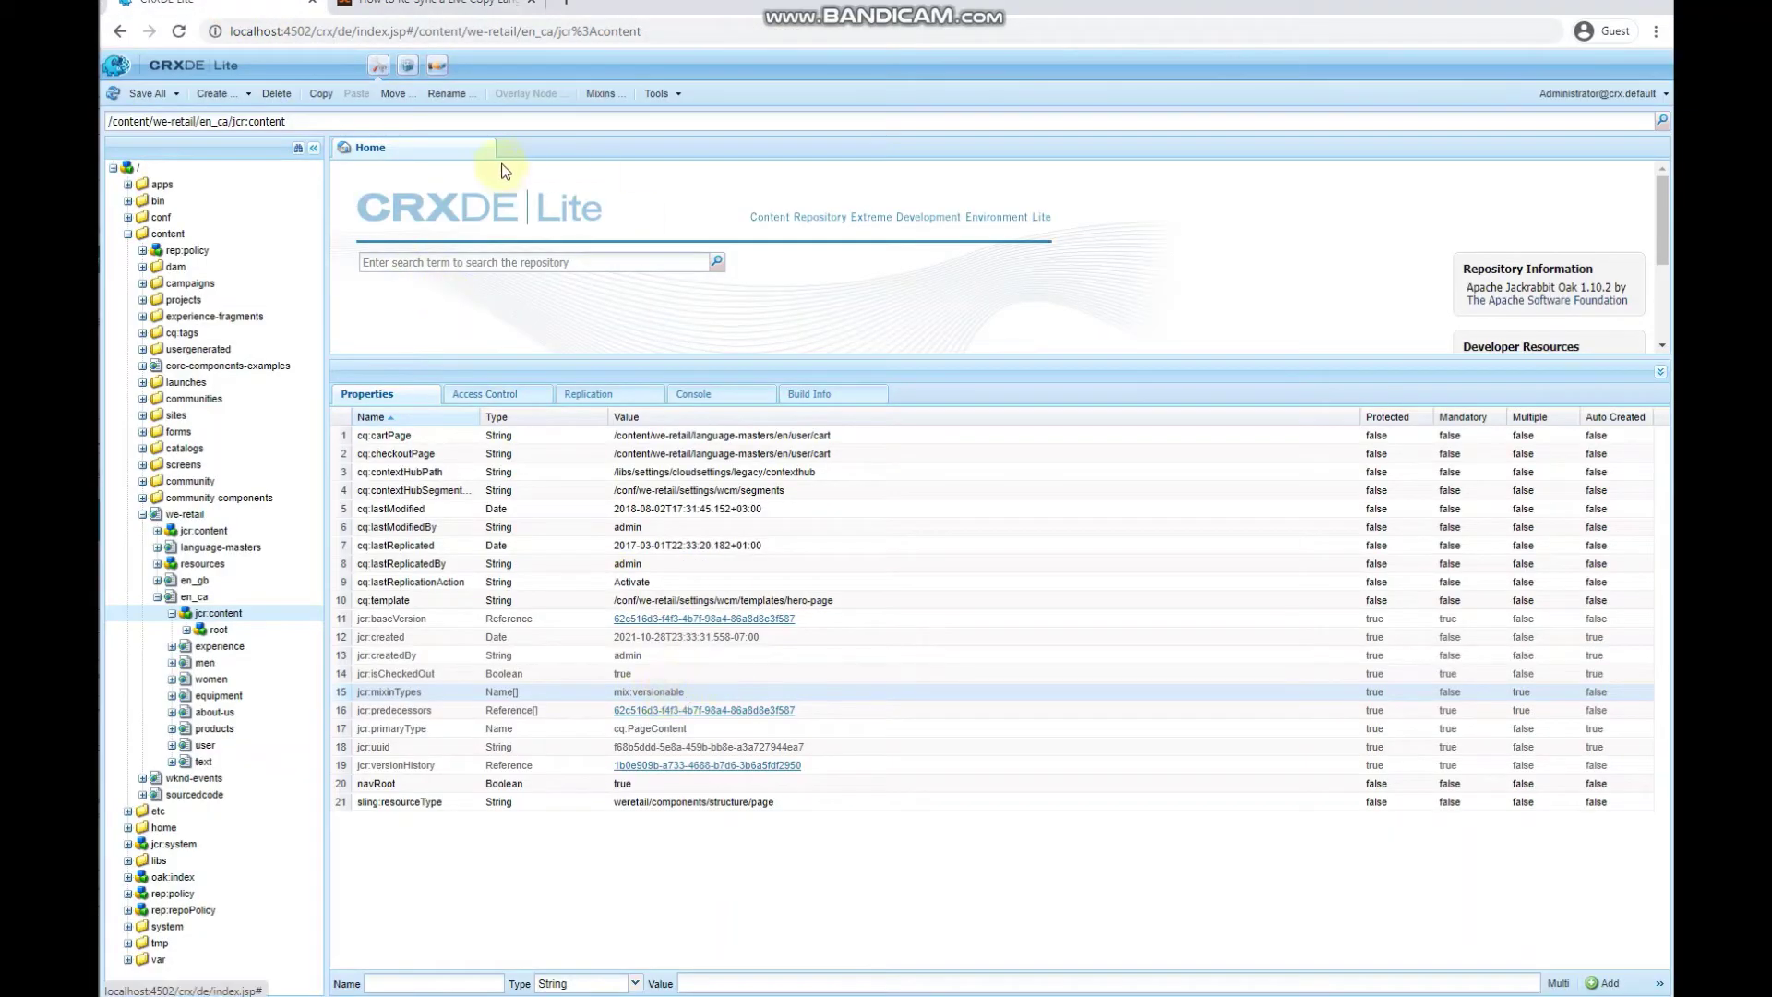
Open the Mixins editor on en_ca's jcr:content and add cq:LiveRelationship copied from the blog.
click(599, 95)
click(425, 8)
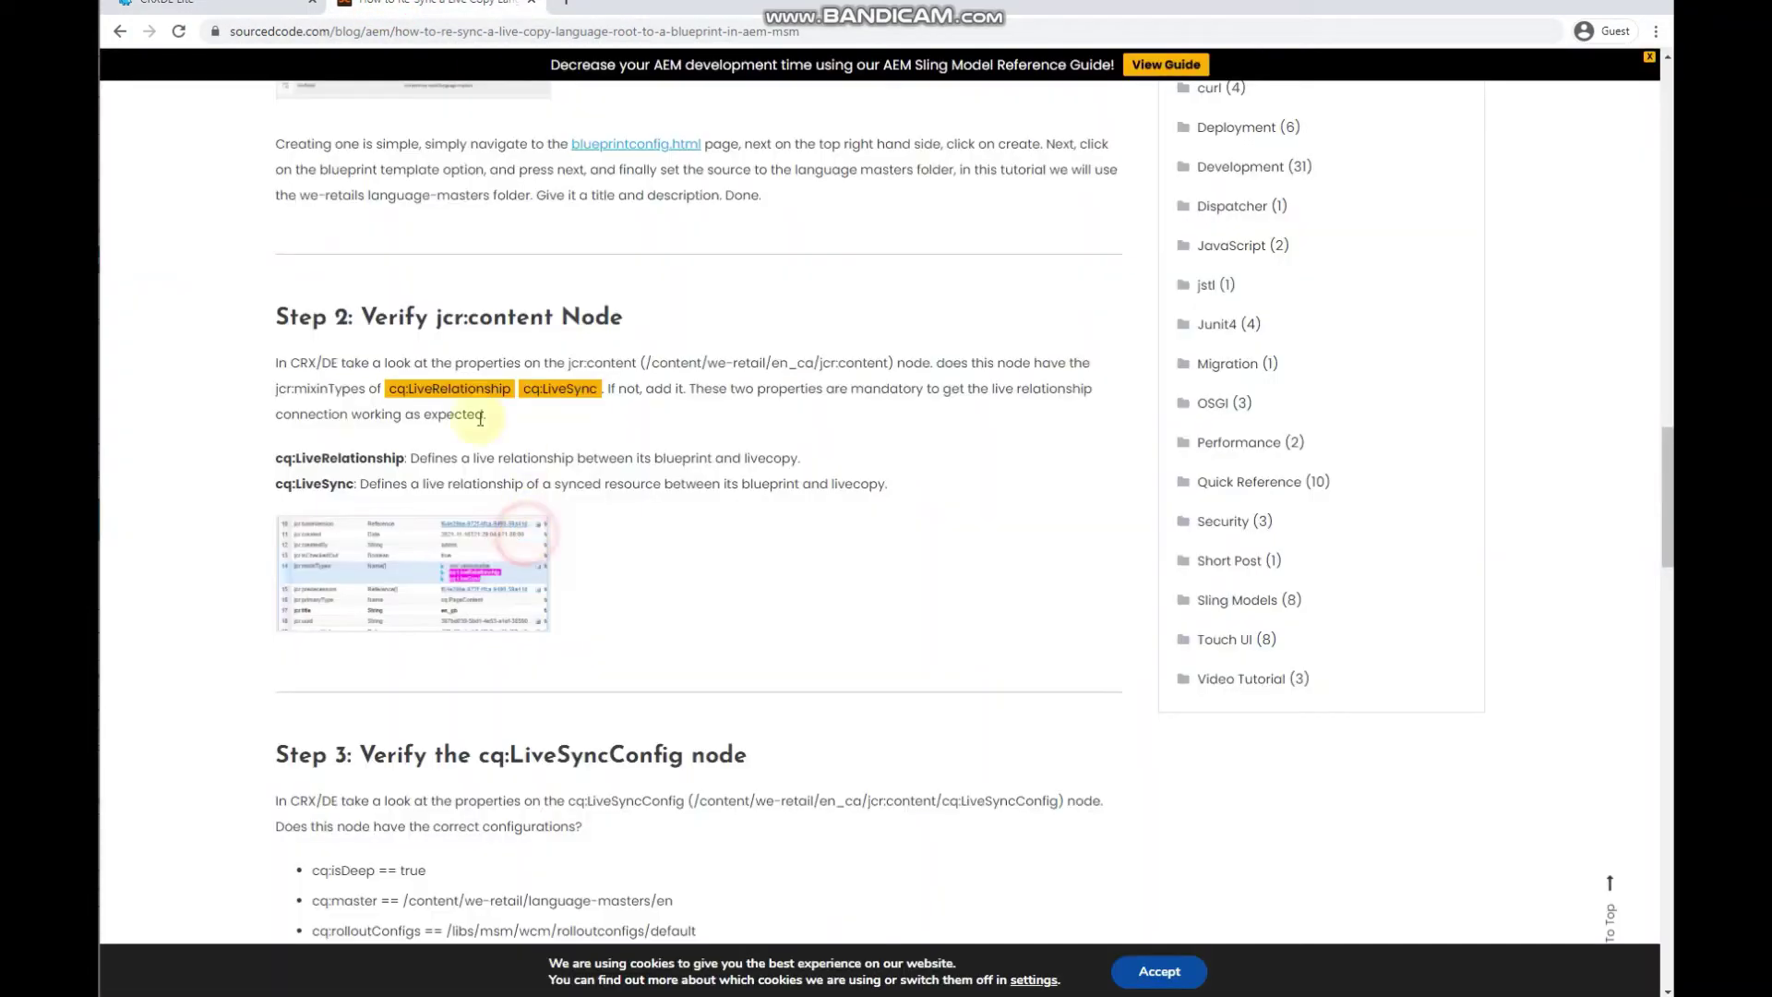
click(526, 534)
drag(509, 390, 407, 397)
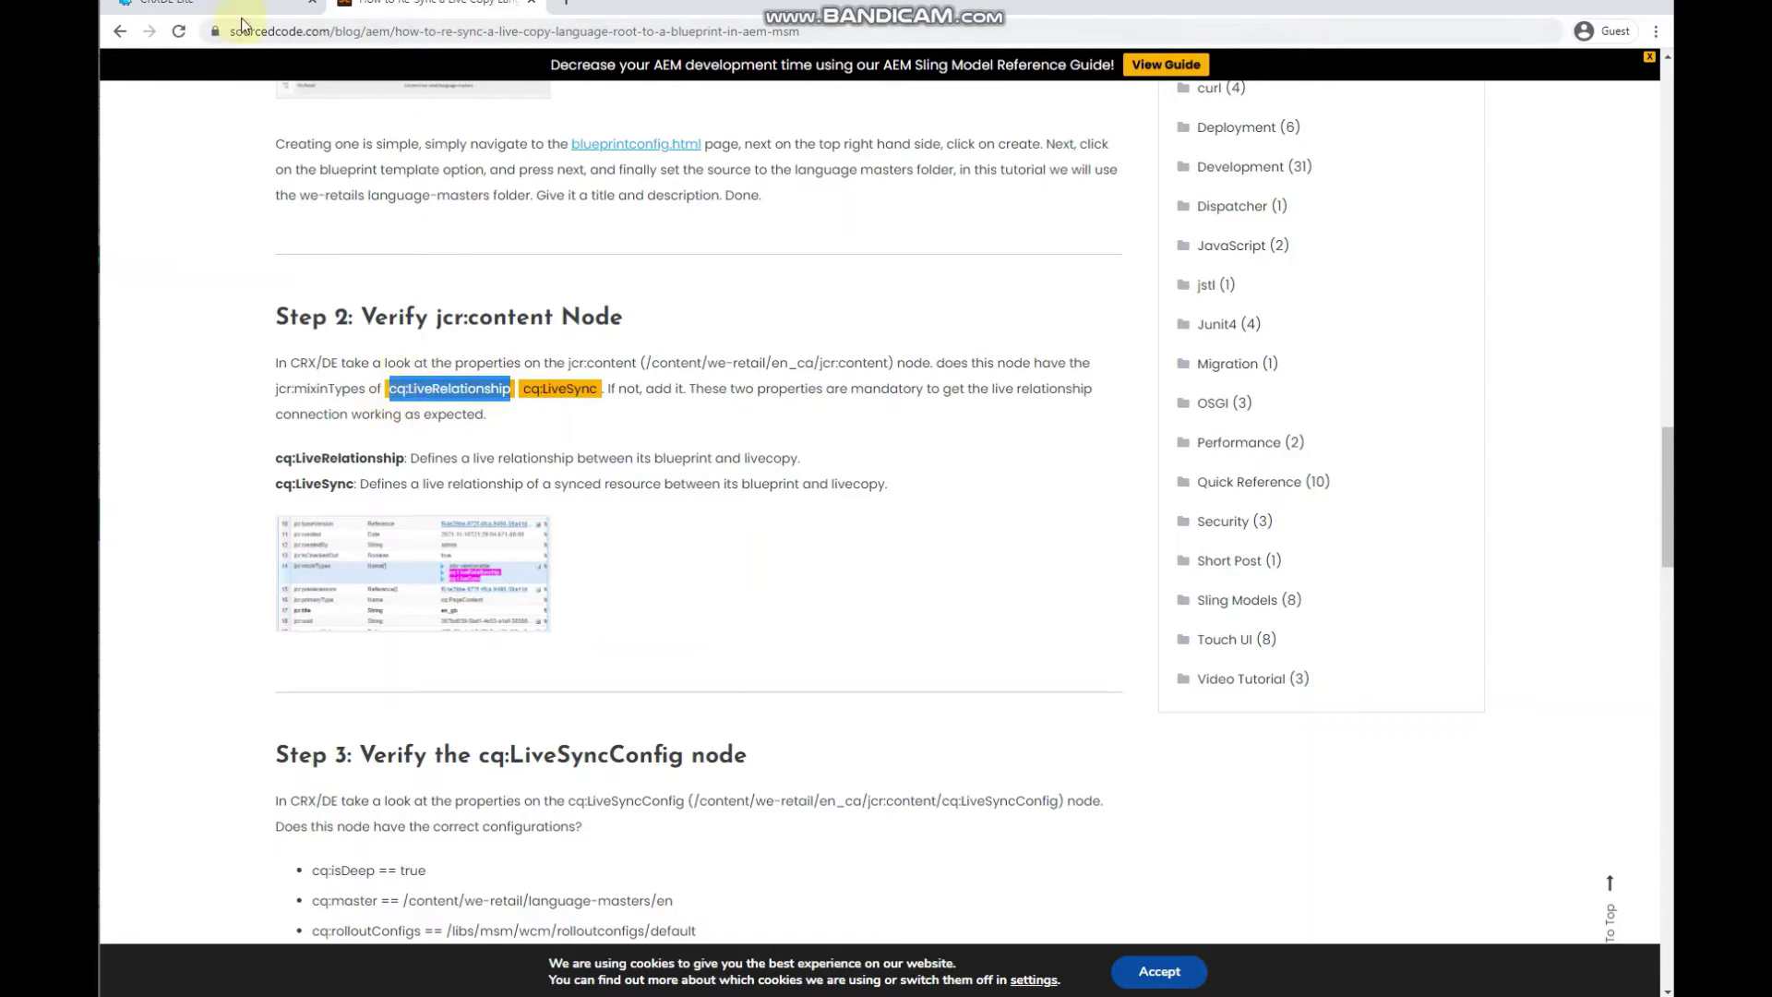
click(295, 8)
click(729, 453)
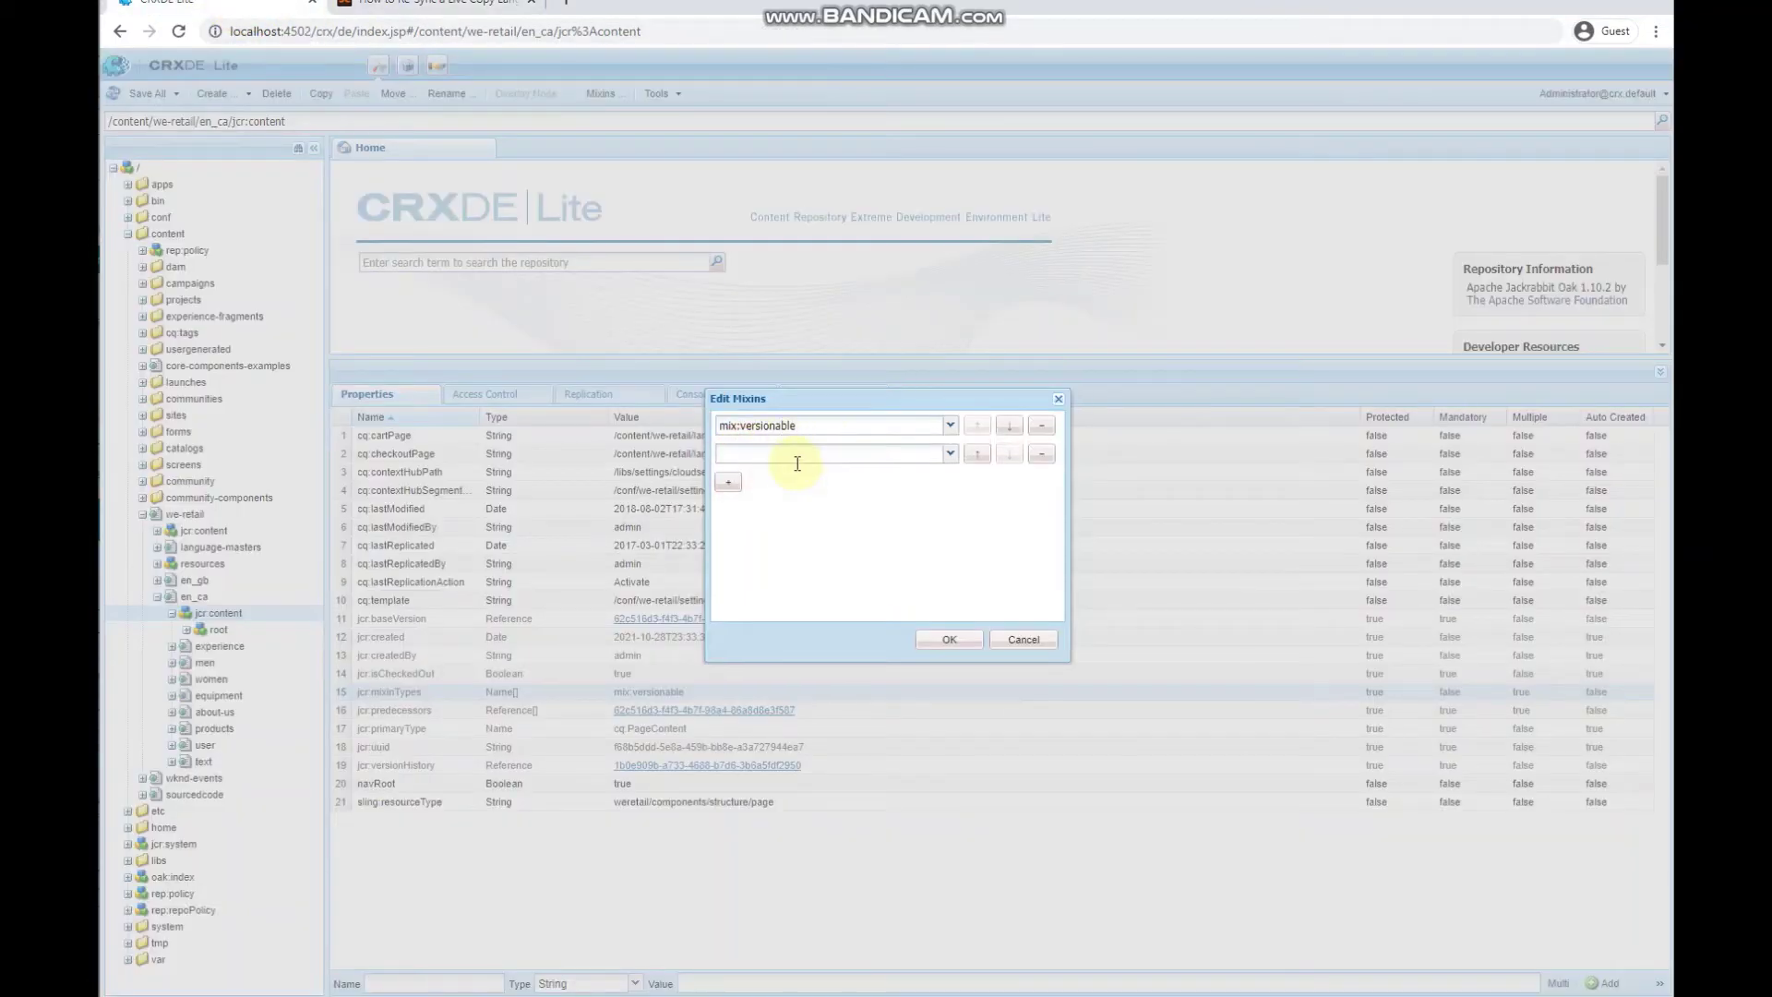
text(cq:LiveRelationship)
click(799, 476)
Add cq:LiveSync as a third mixin, confirm the mixins, and Save All.
click(422, 7)
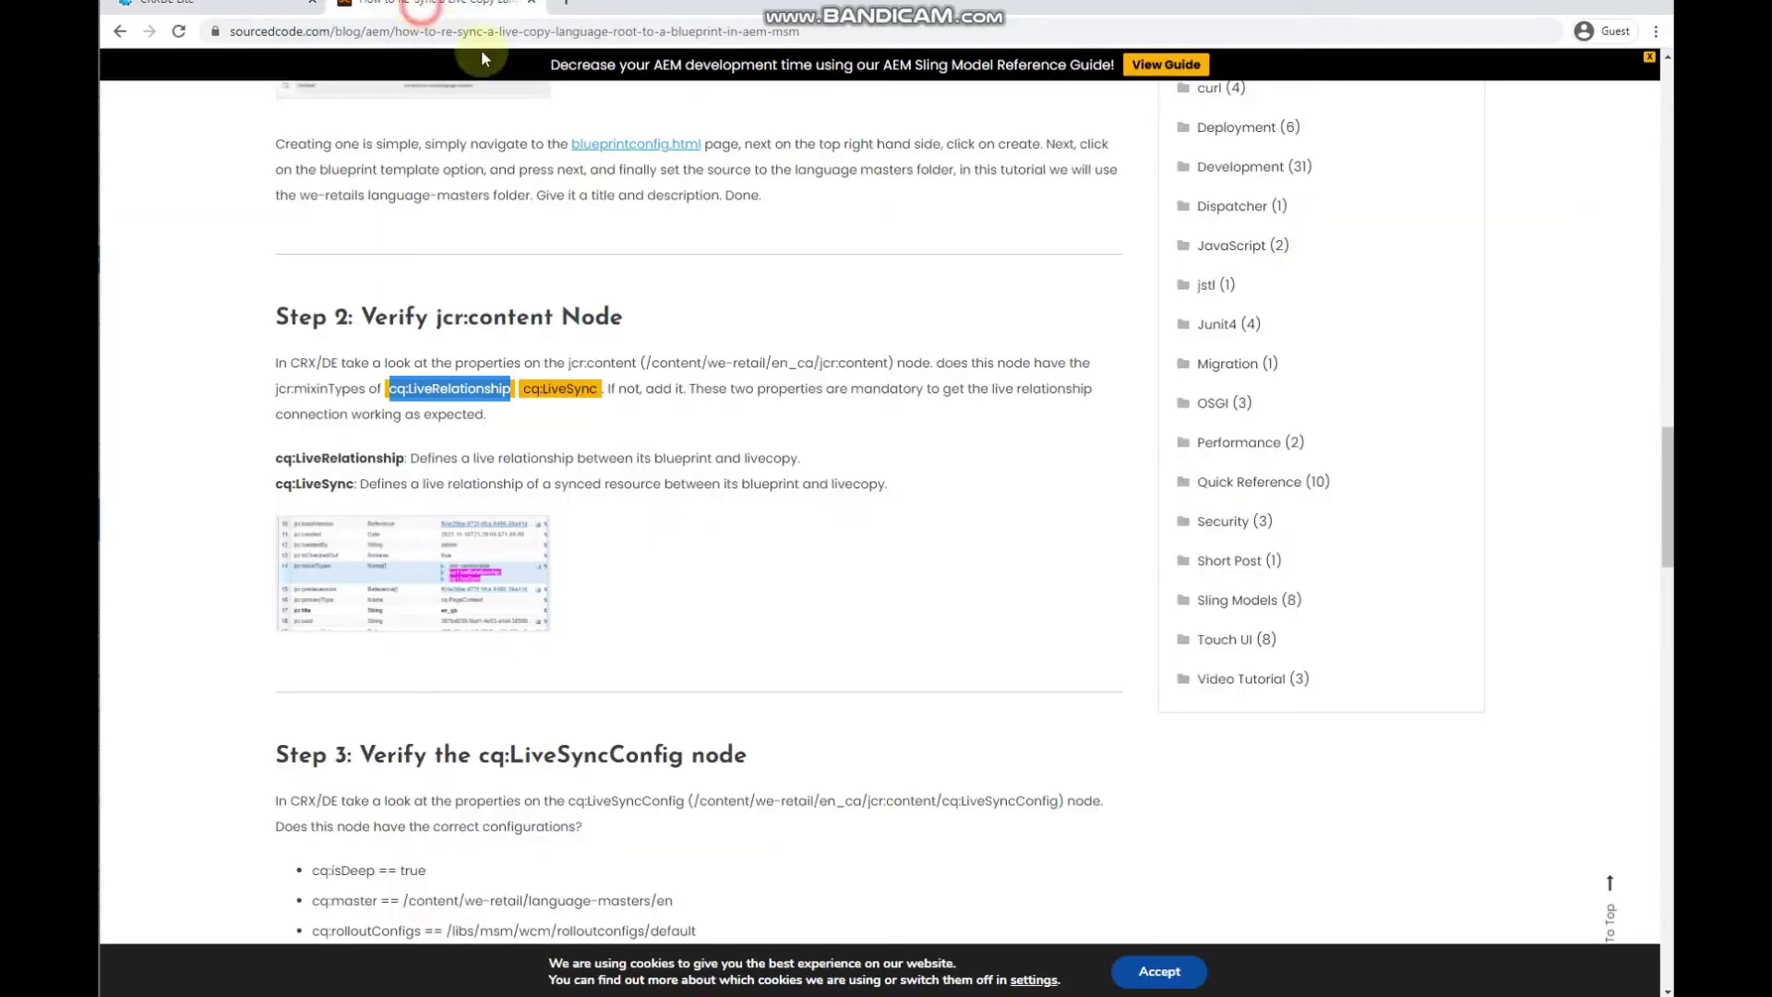
double_click(527, 389)
key(ctrl+c)
click(285, 9)
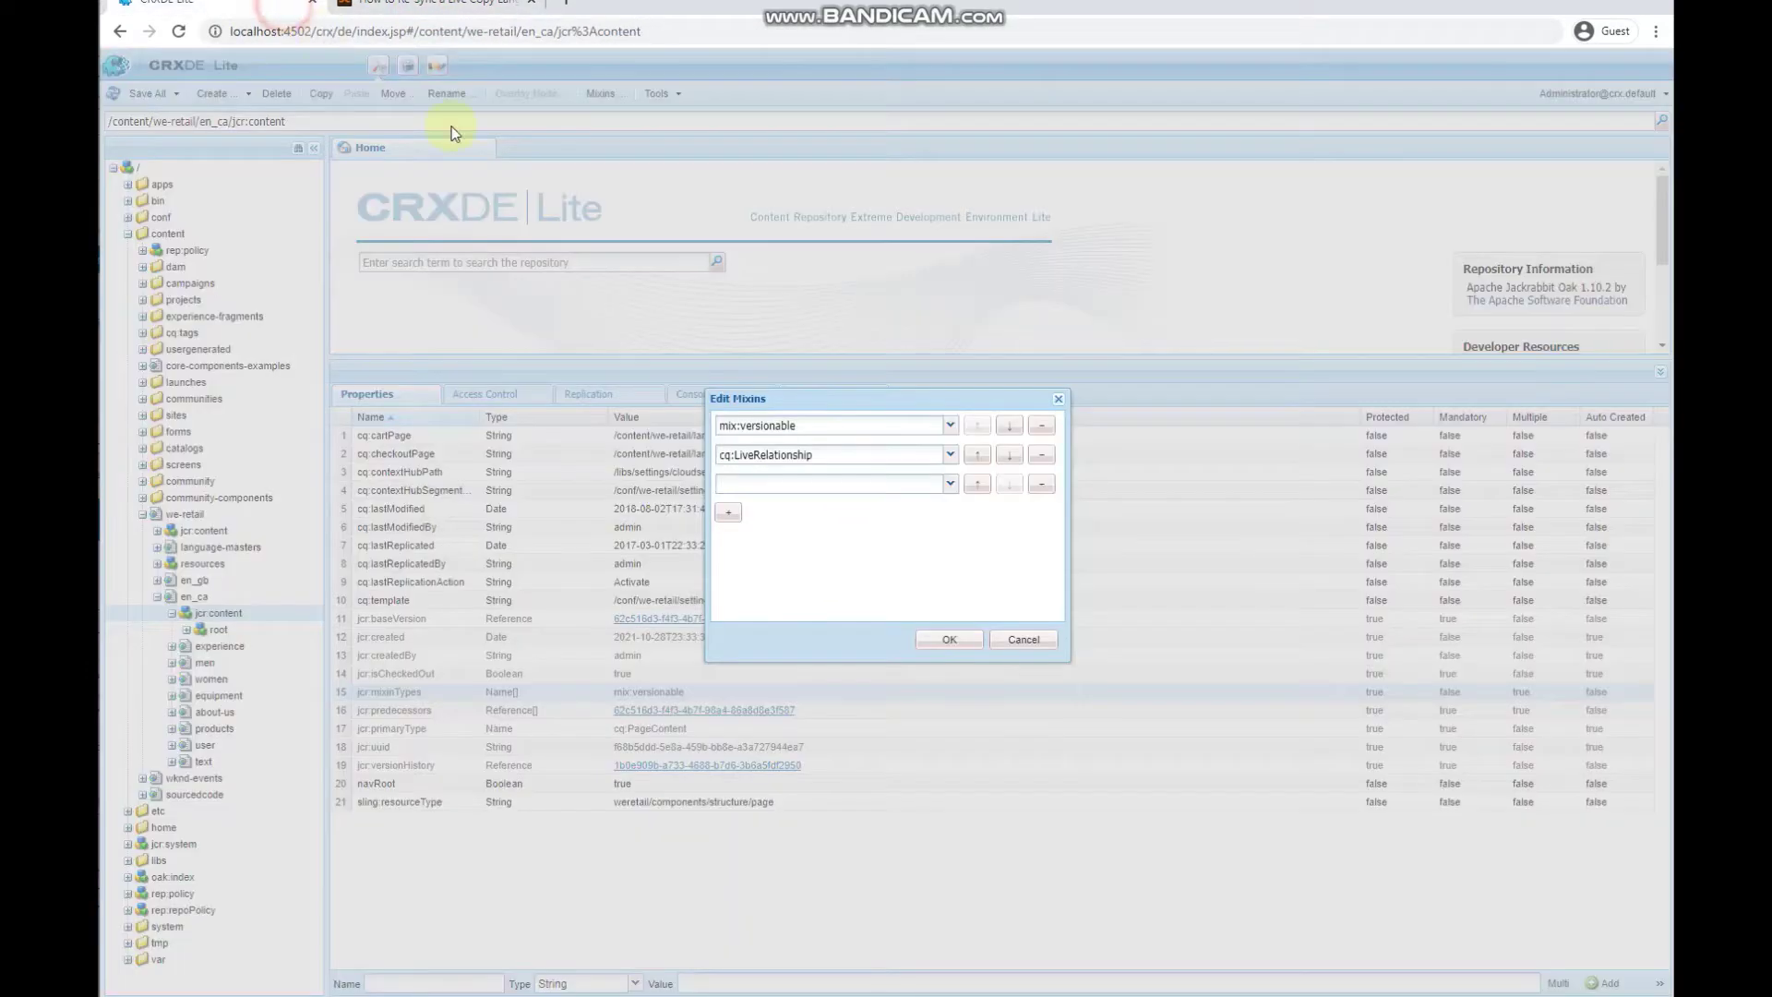
key(ctrl+v)
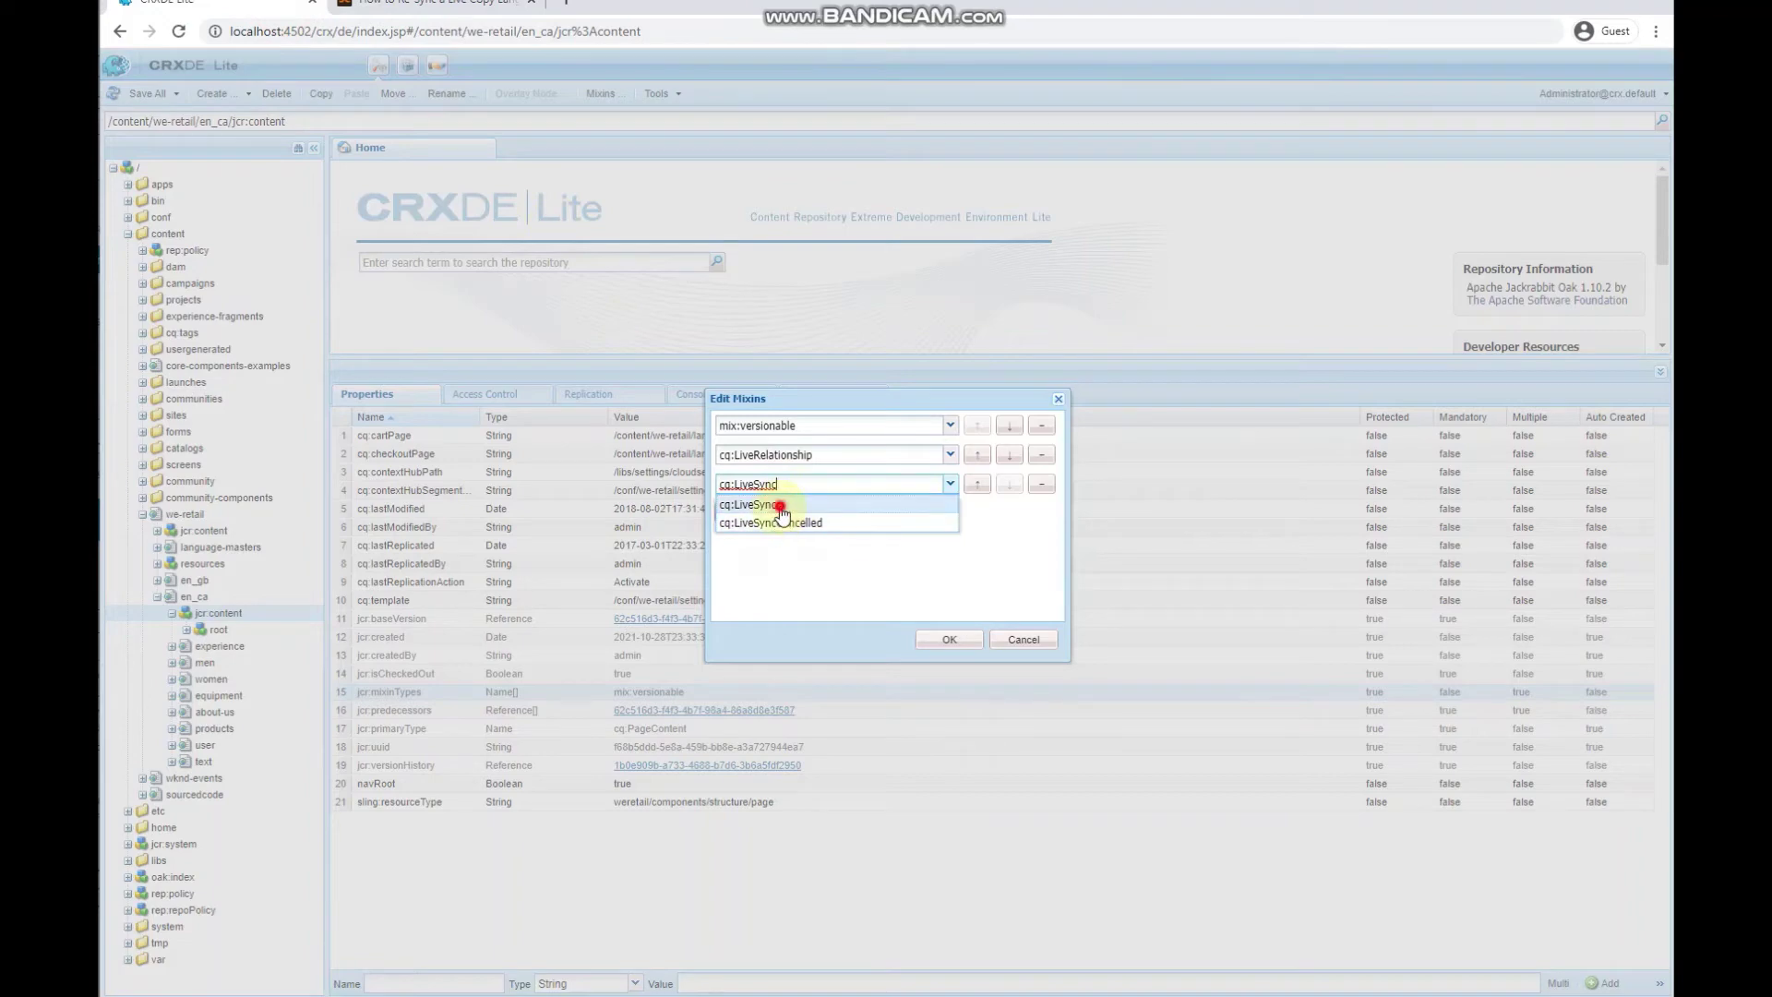
click(780, 514)
click(948, 639)
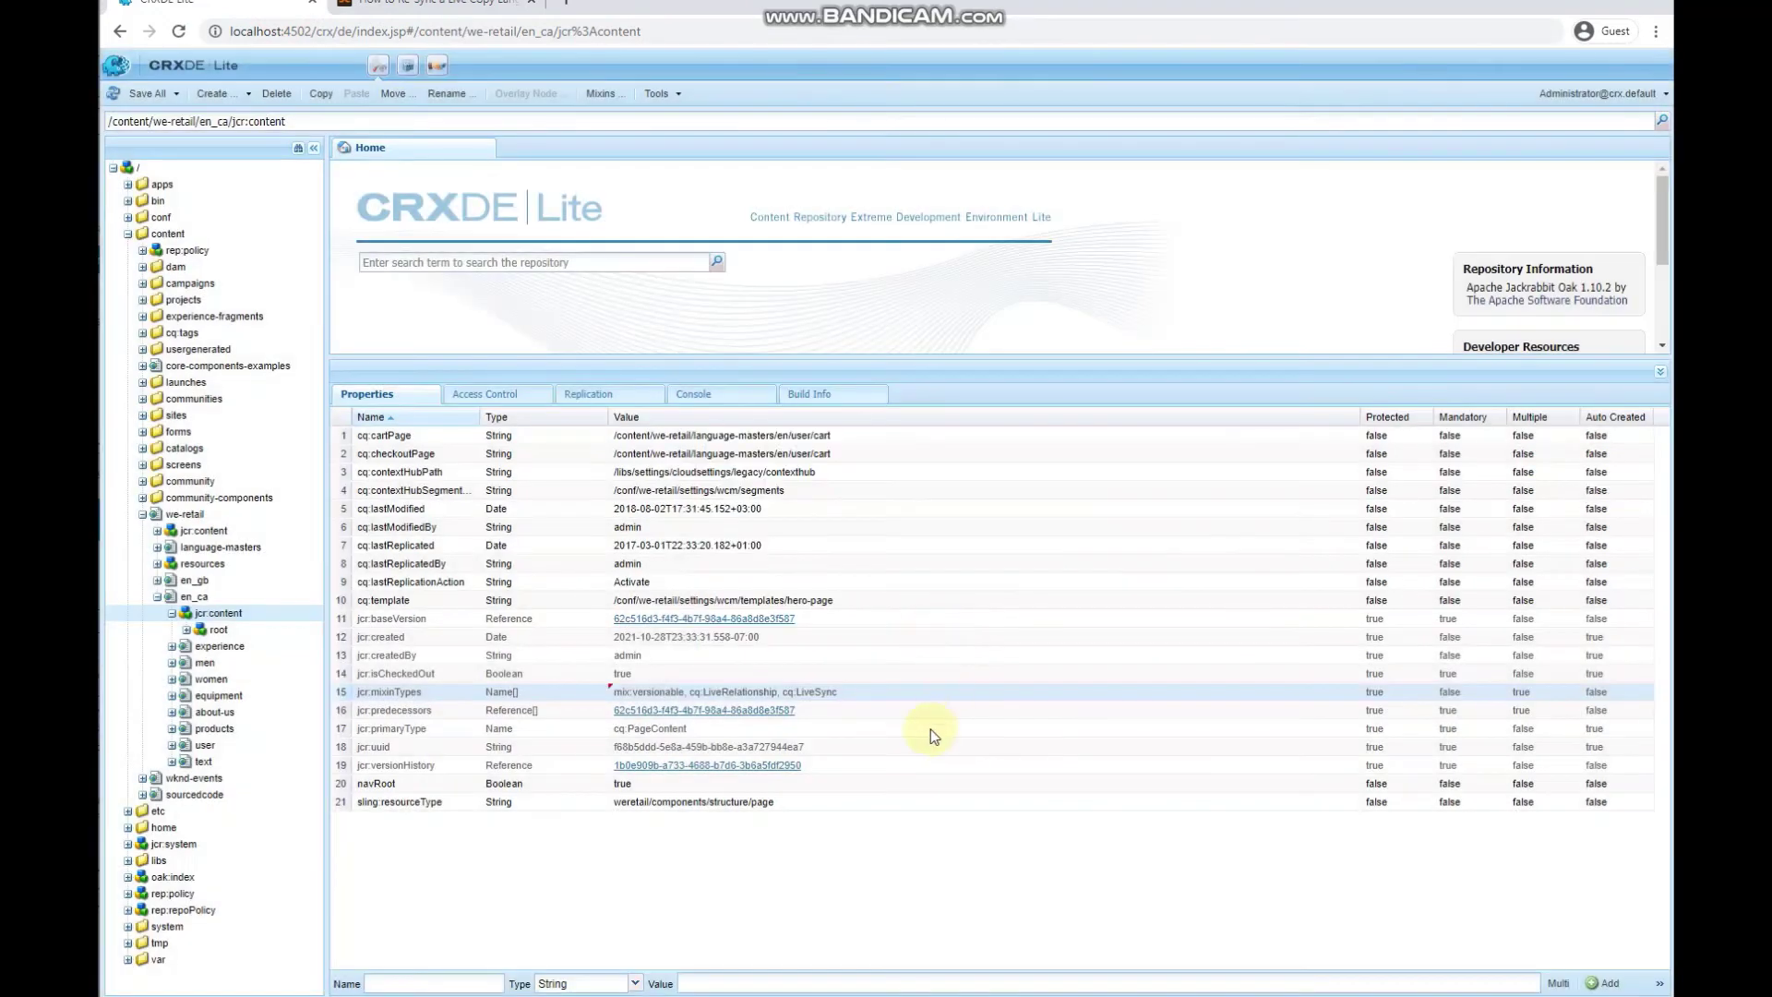
click(148, 93)
click(461, 13)
Scroll the blog to Step 3 and review the cq:LiveSyncConfig node path and cq:LiveCopy primary type.
scroll(506, 639, down, 3)
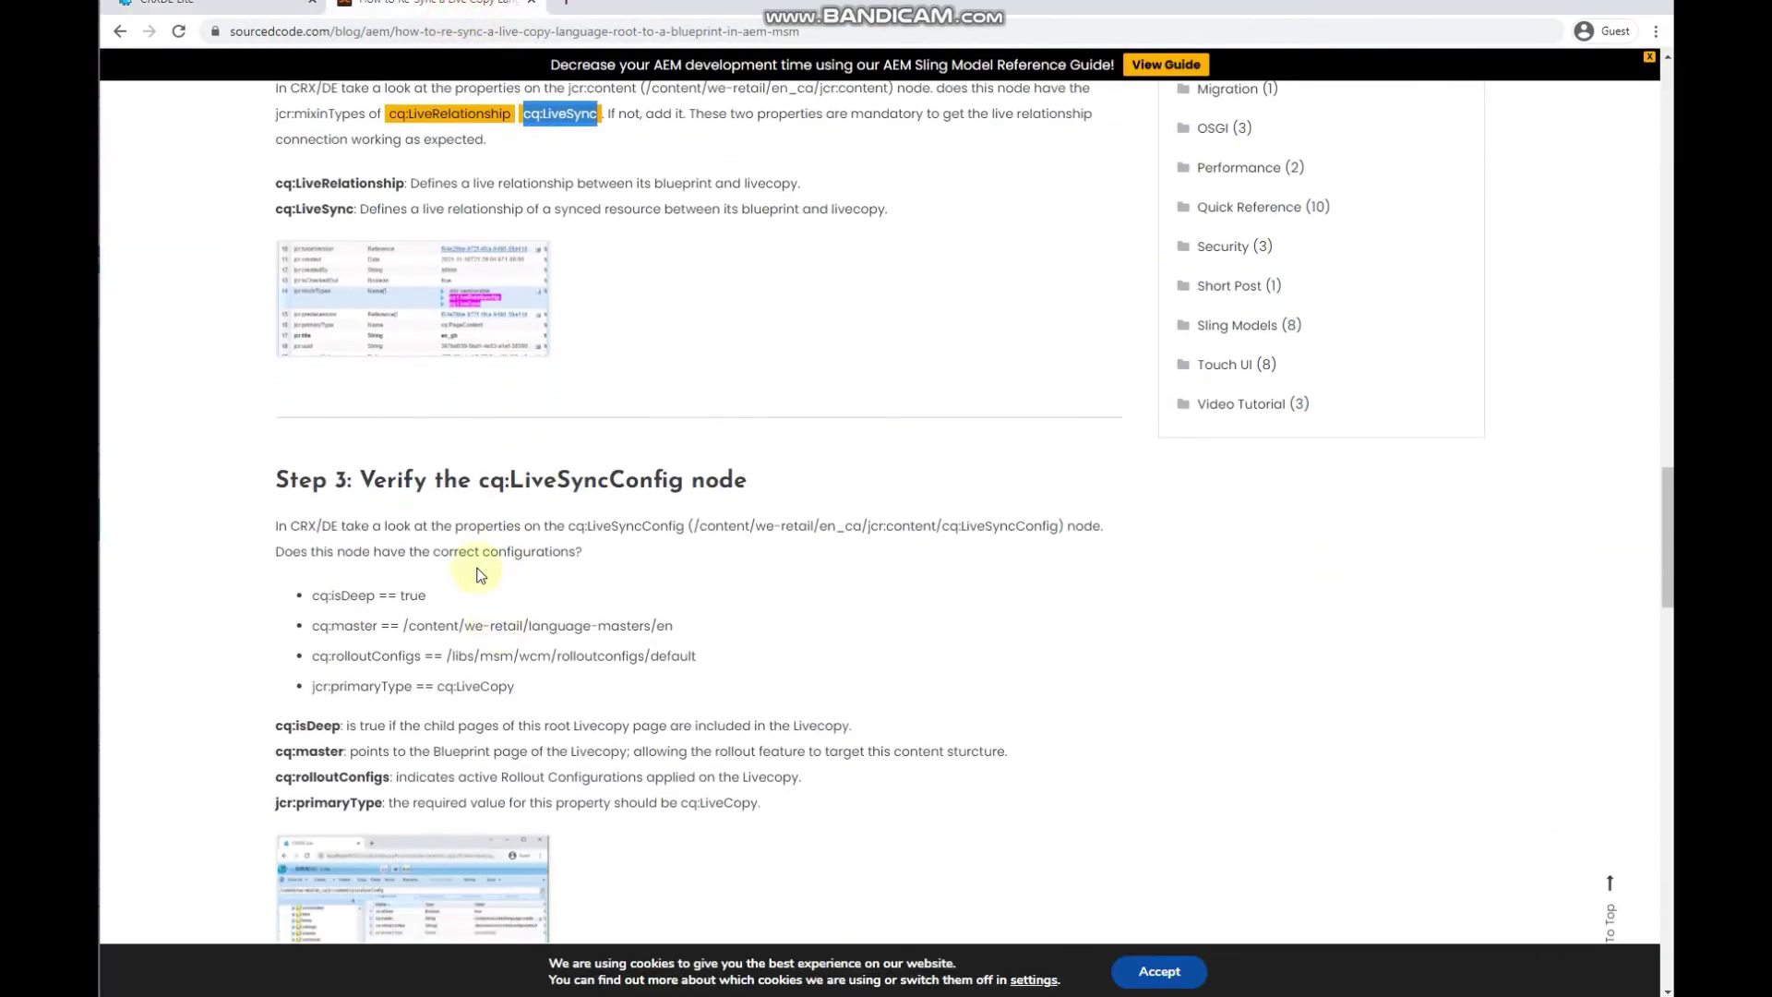
scroll(429, 505, down, 2)
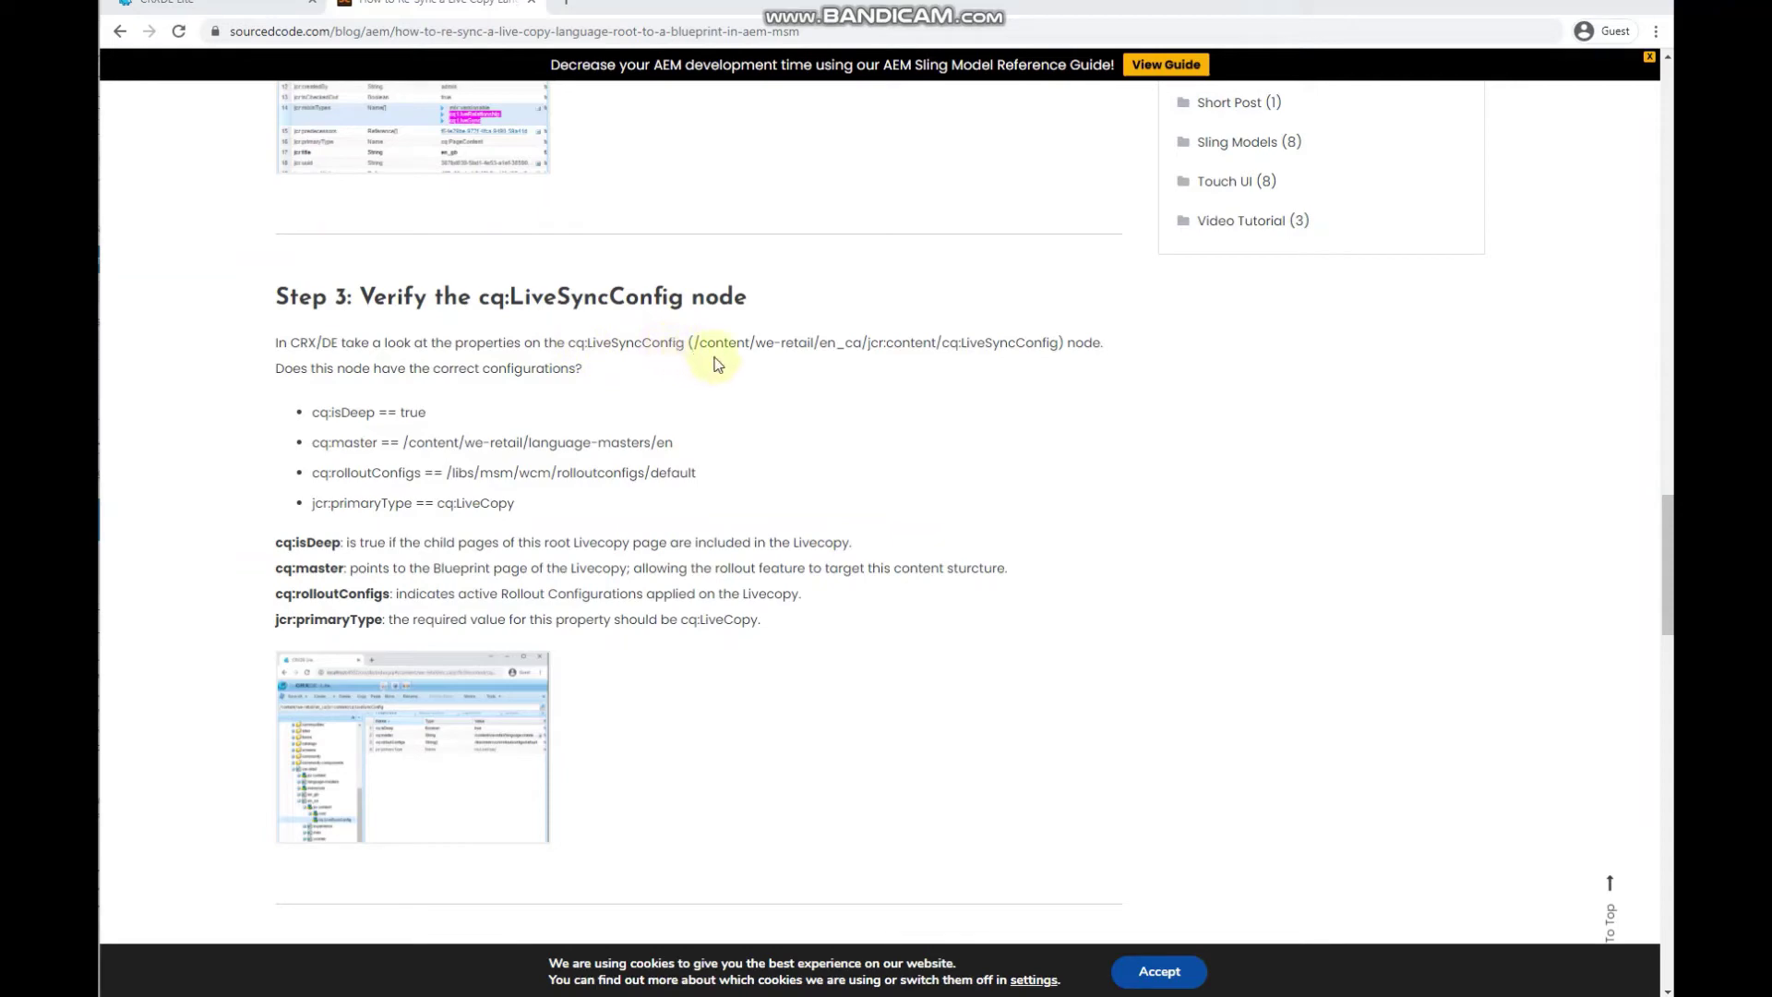
drag(693, 339, 775, 339)
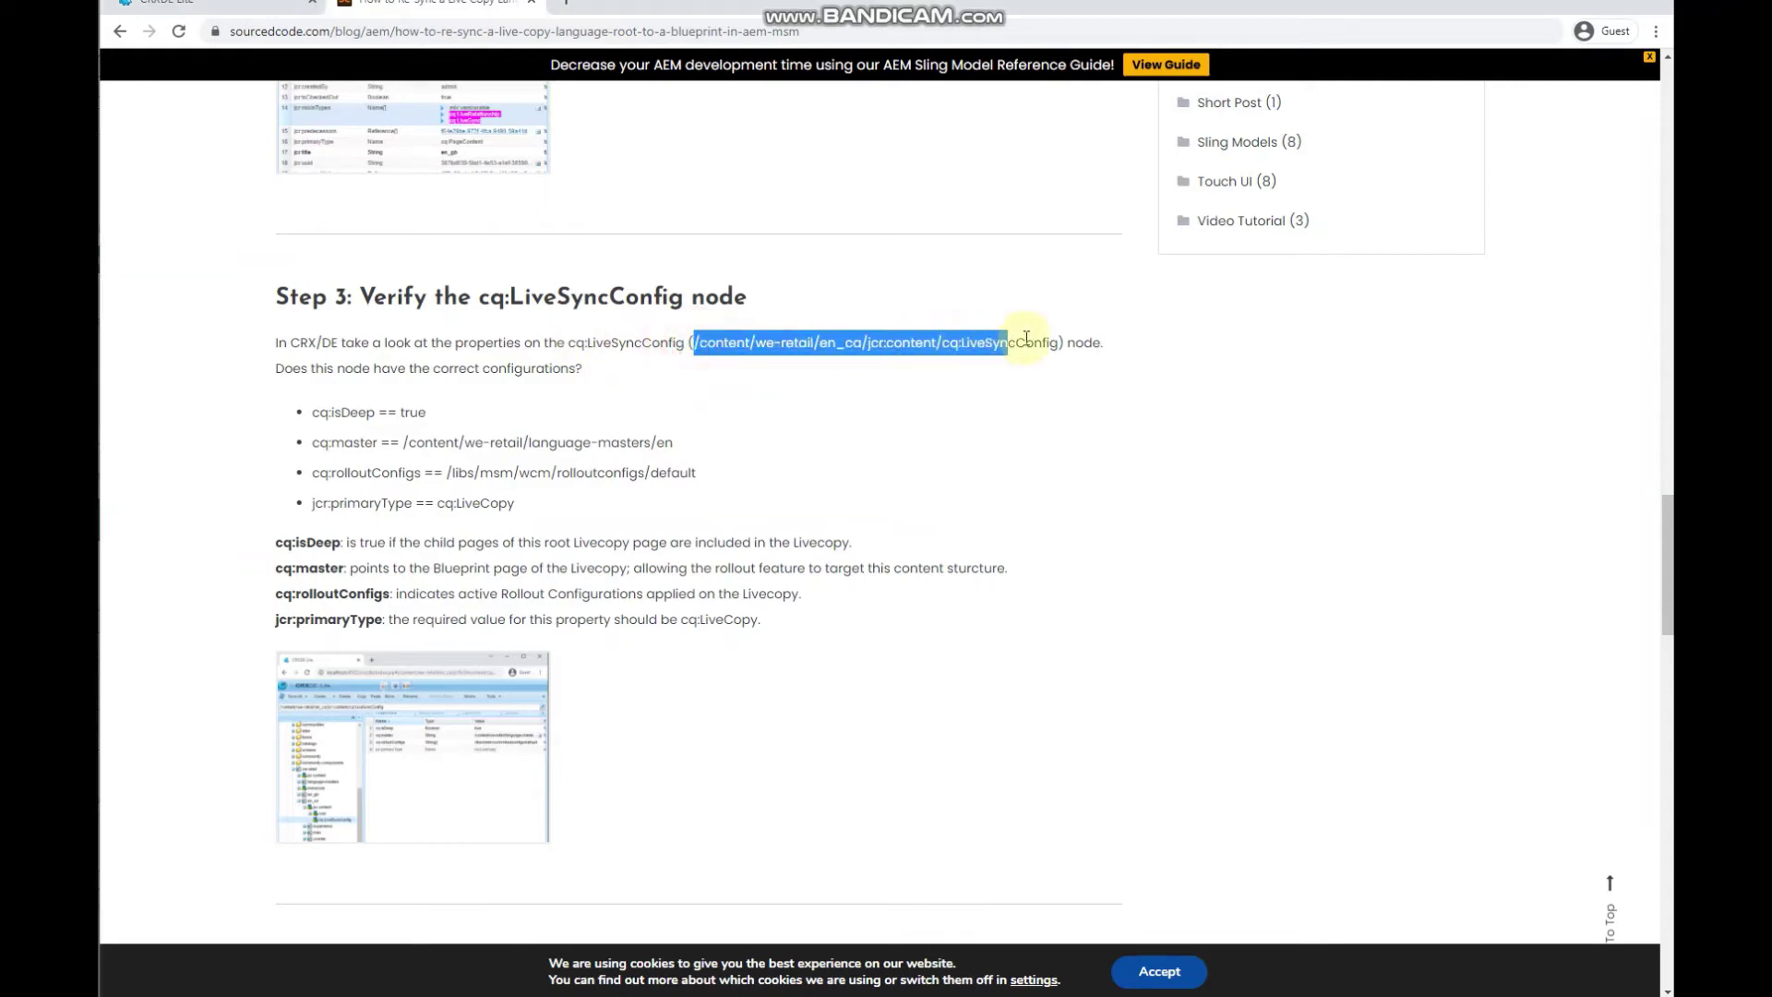
drag(1027, 338, 1061, 340)
click(1058, 340)
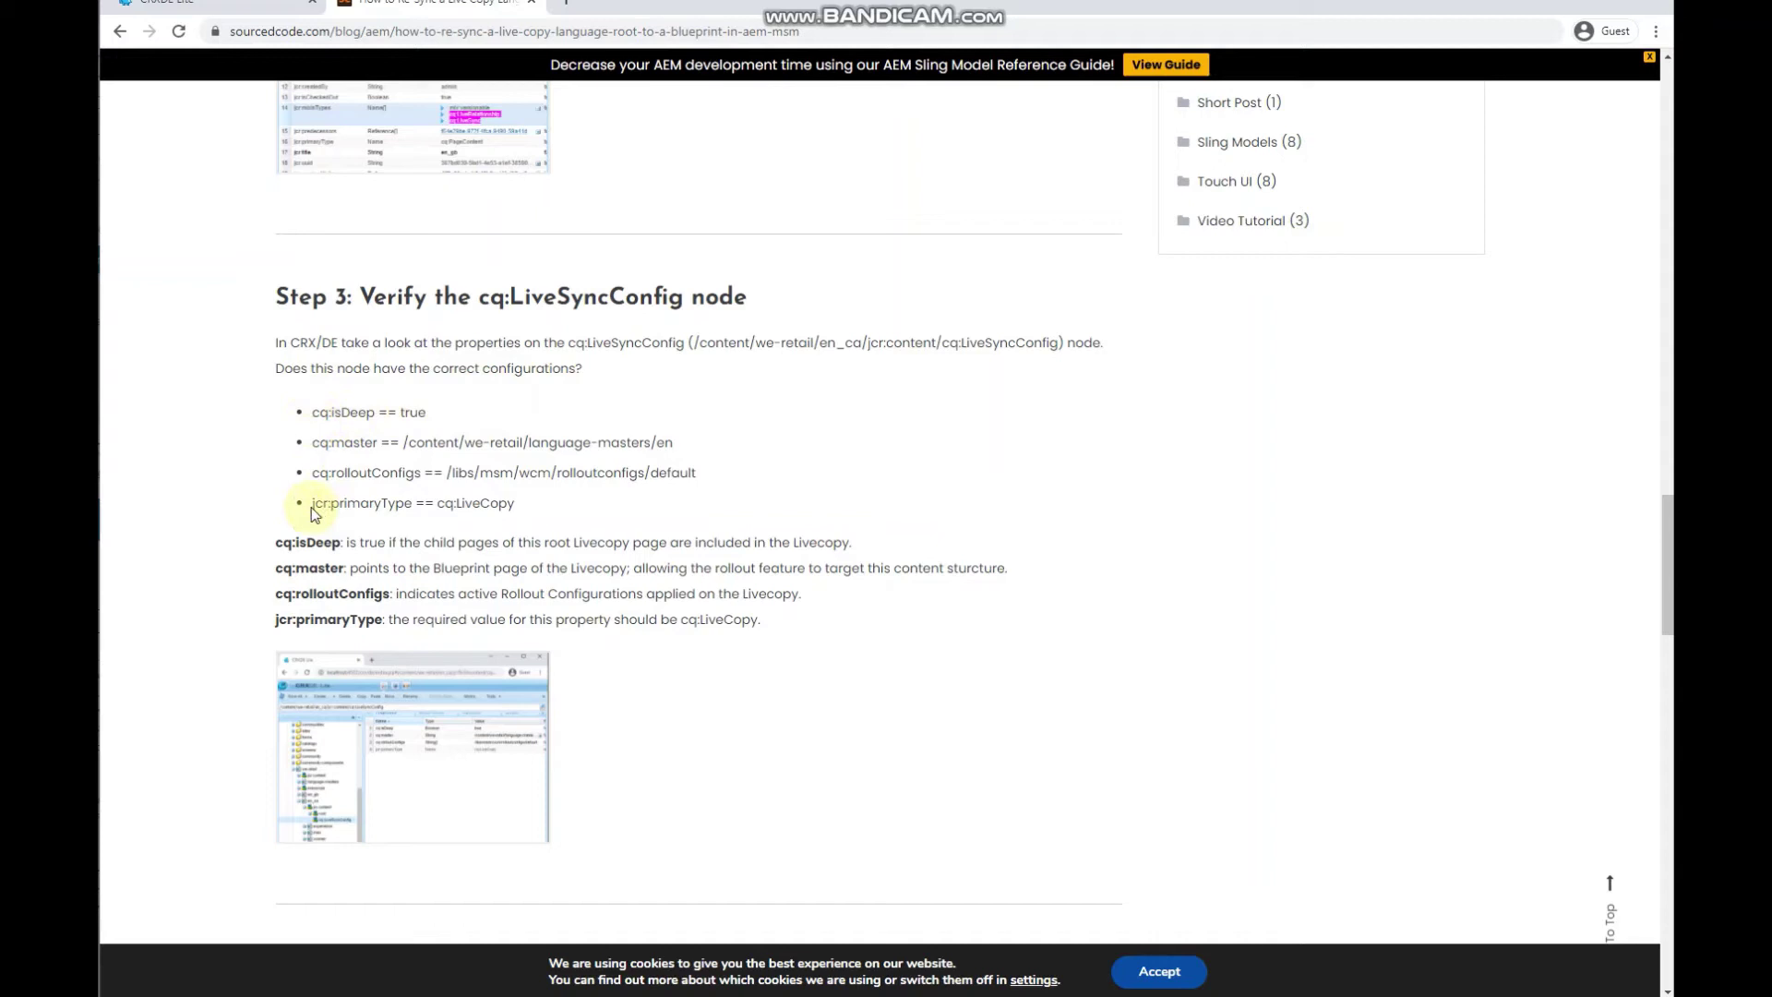
drag(309, 508, 402, 505)
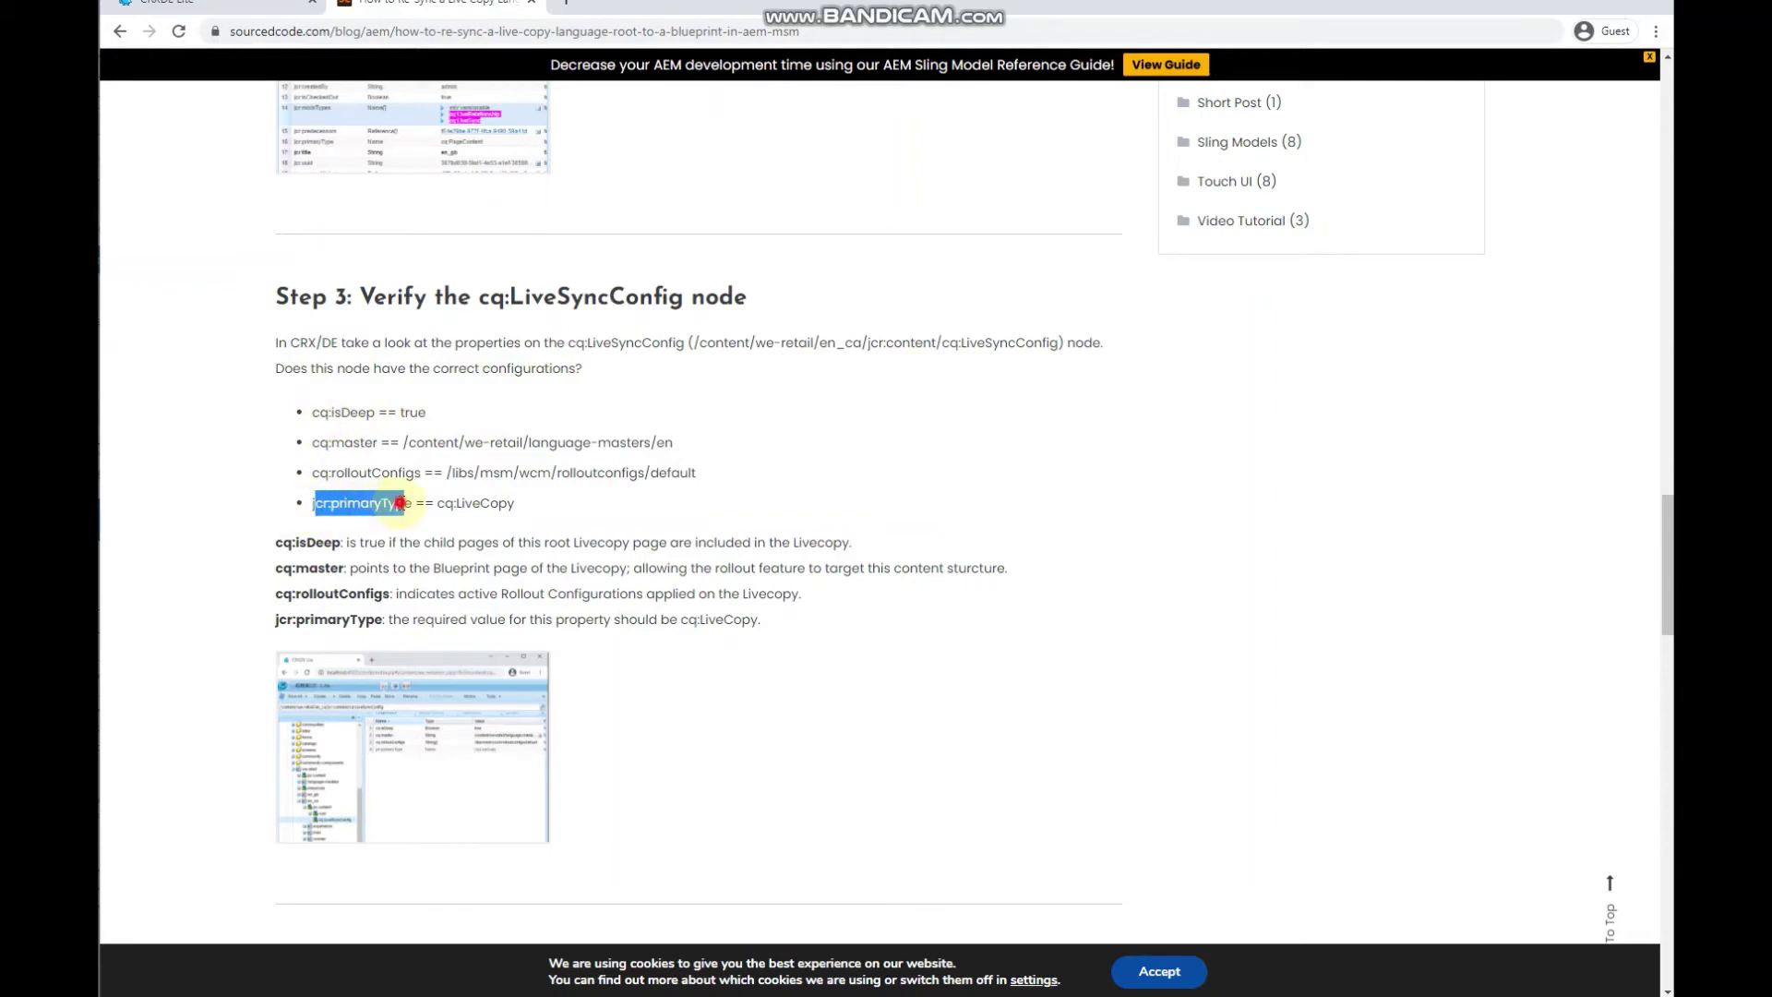
click(453, 506)
double_click(442, 502)
click(528, 499)
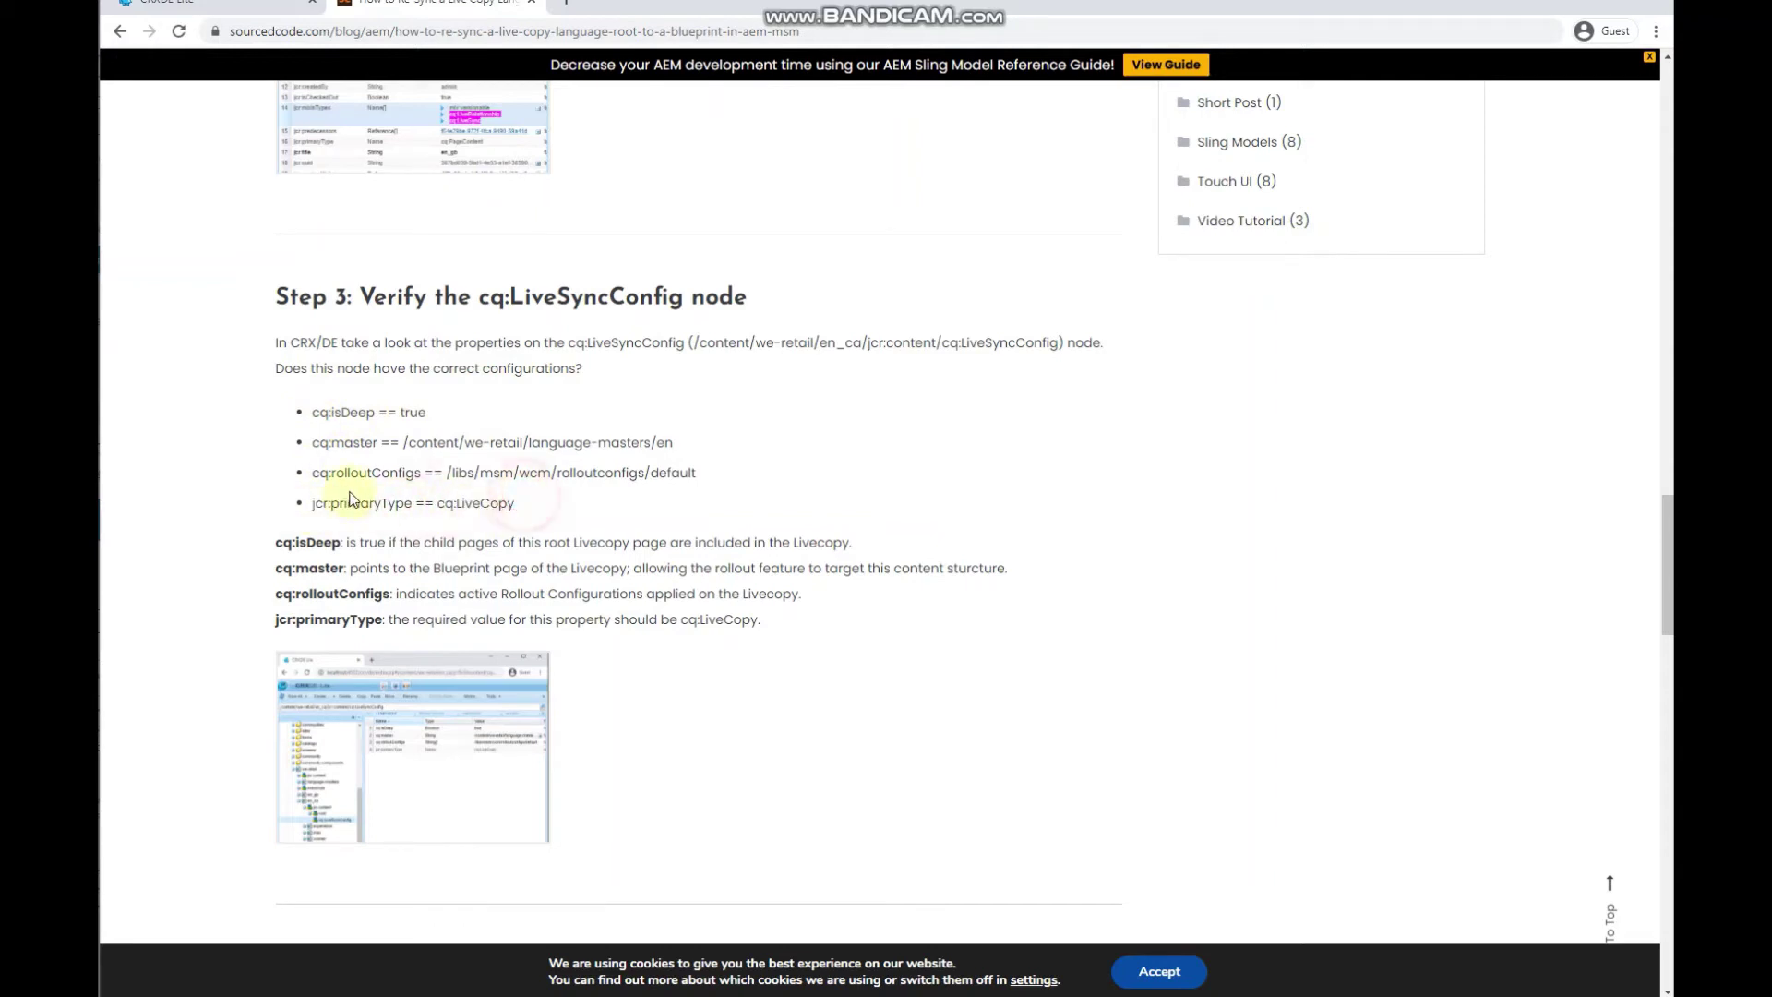
Review the required properties, including cq:isDeep true and cq:master /content/we-retail/language-masters/en.
drag(313, 421, 736, 483)
click(747, 487)
drag(406, 444, 733, 442)
click(703, 445)
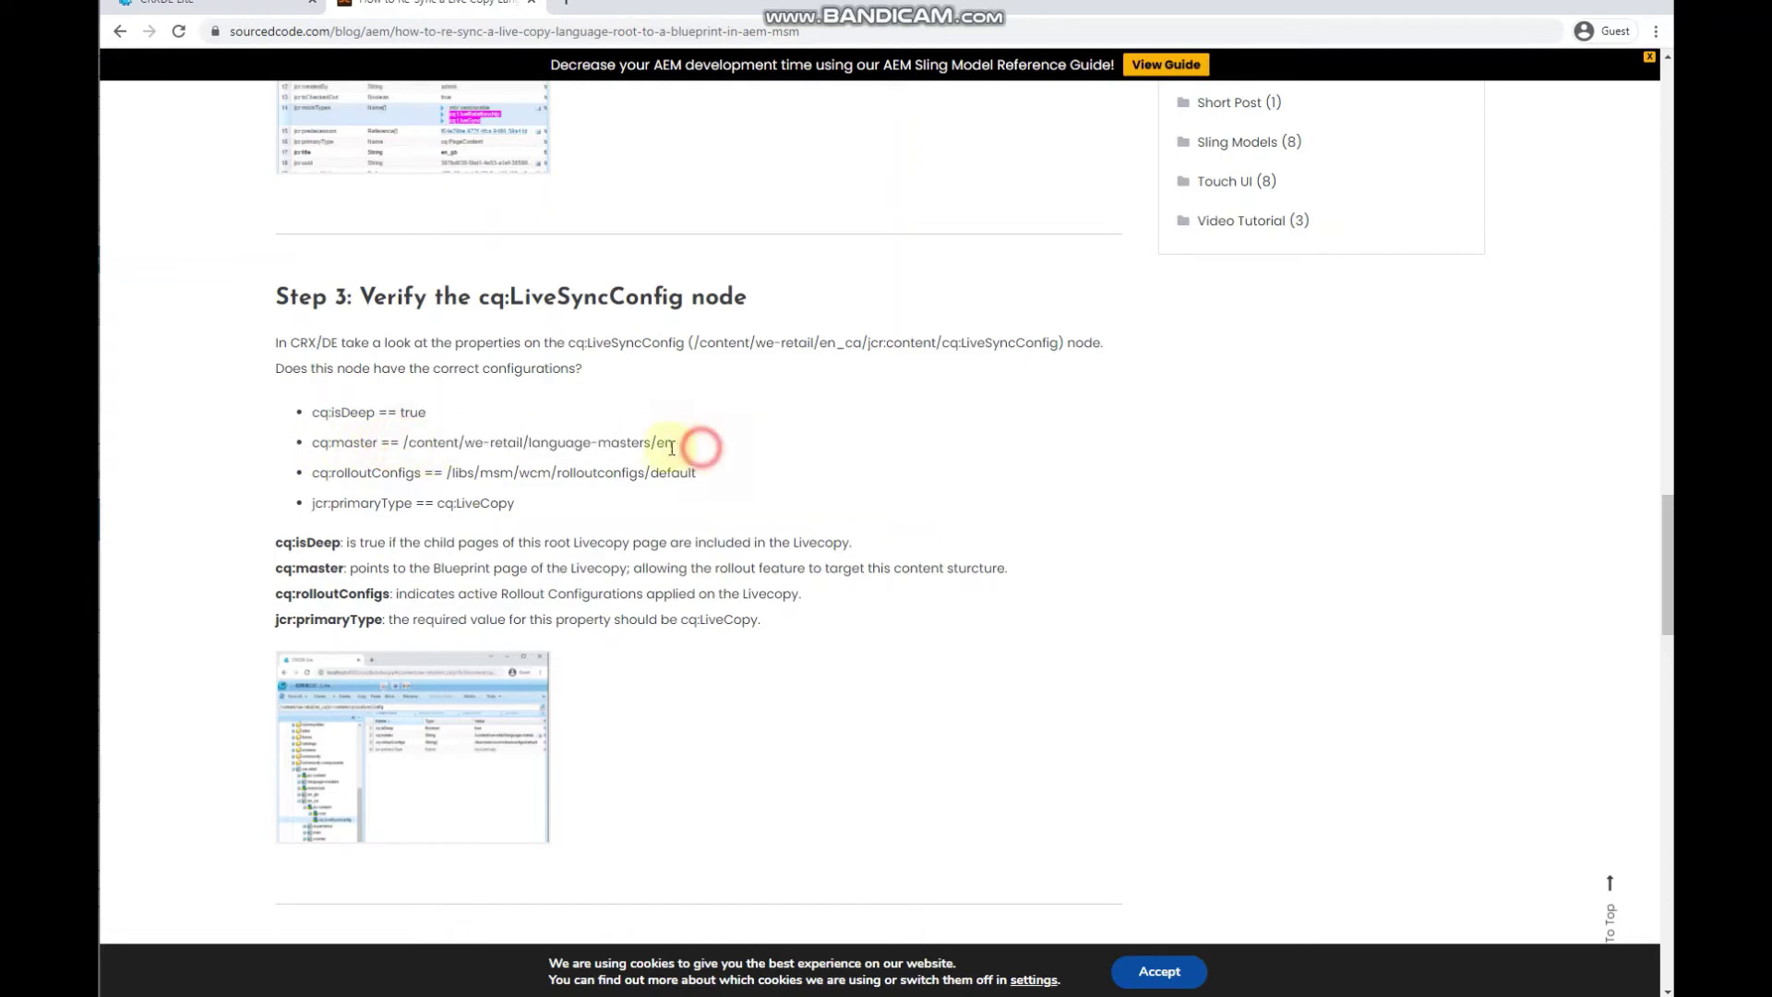
click(655, 442)
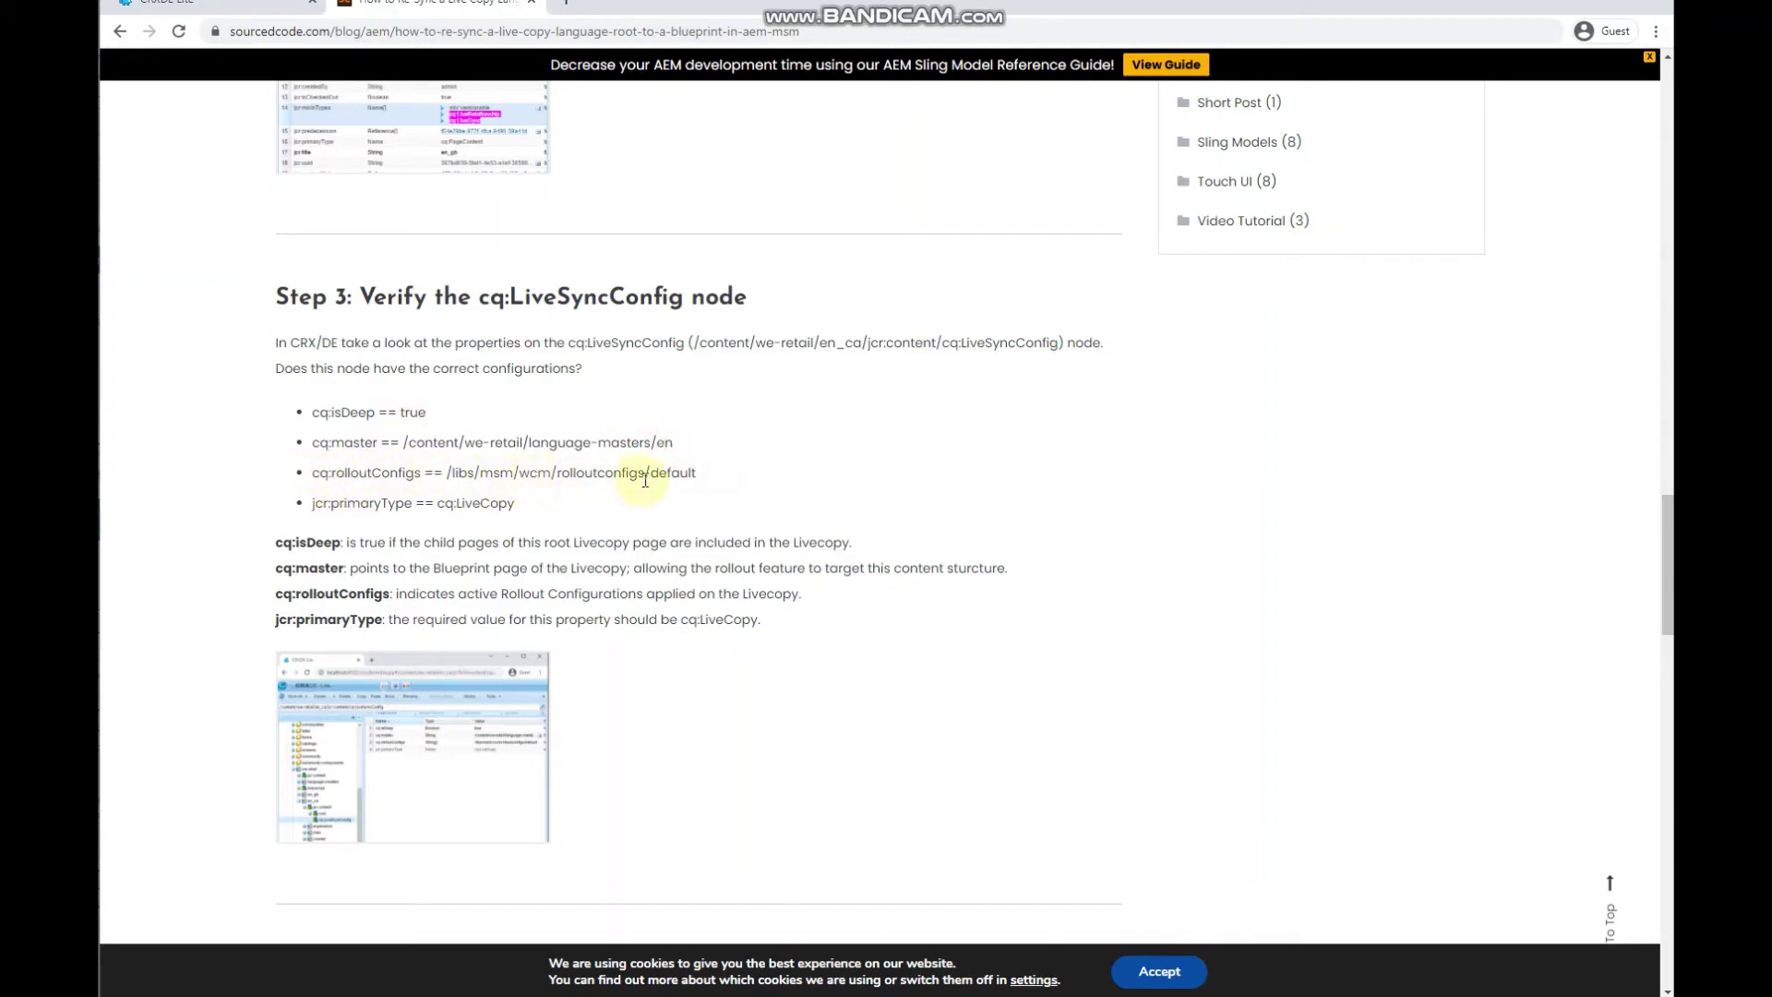
mouse_move(273, 539)
mouse_down()
mouse_move(739, 594)
mouse_move(395, 593)
mouse_move(283, 563)
mouse_up()
click(348, 540)
drag(320, 413, 582, 505)
click(454, 415)
Back in CRXDE Lite, browse en_ca's jcr:content nodes while cross-checking the blog's Step 3.
click(242, 9)
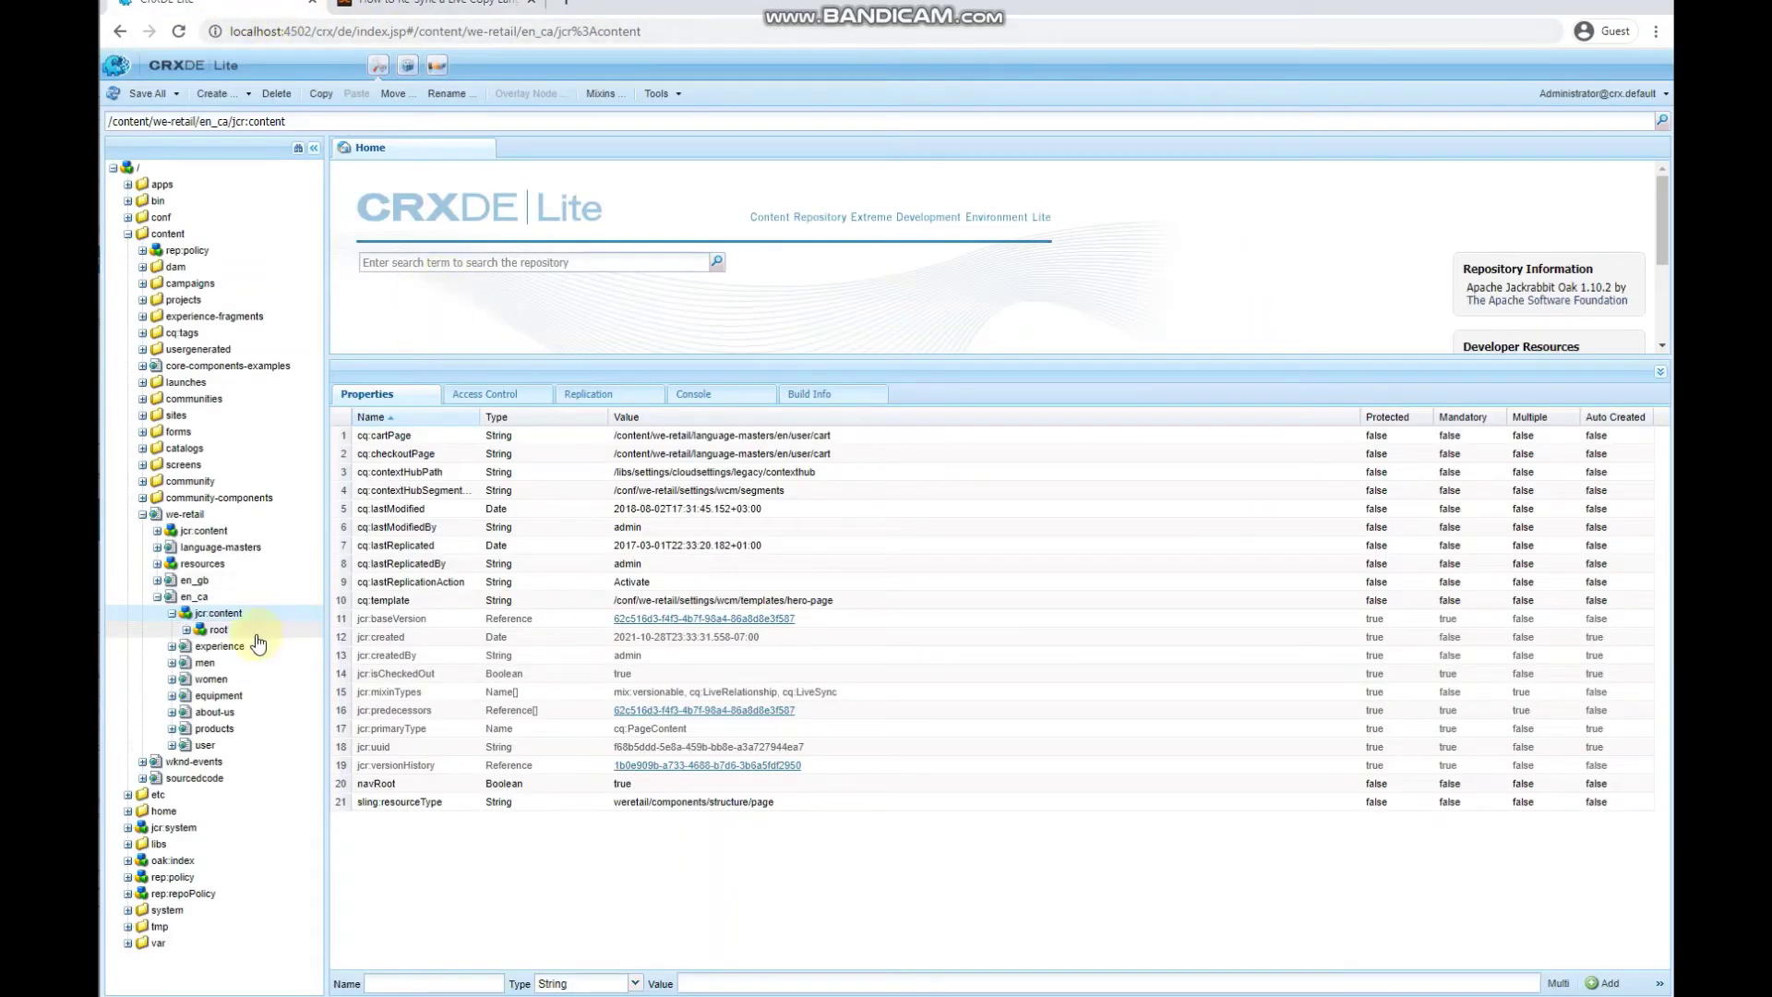
click(196, 597)
click(218, 615)
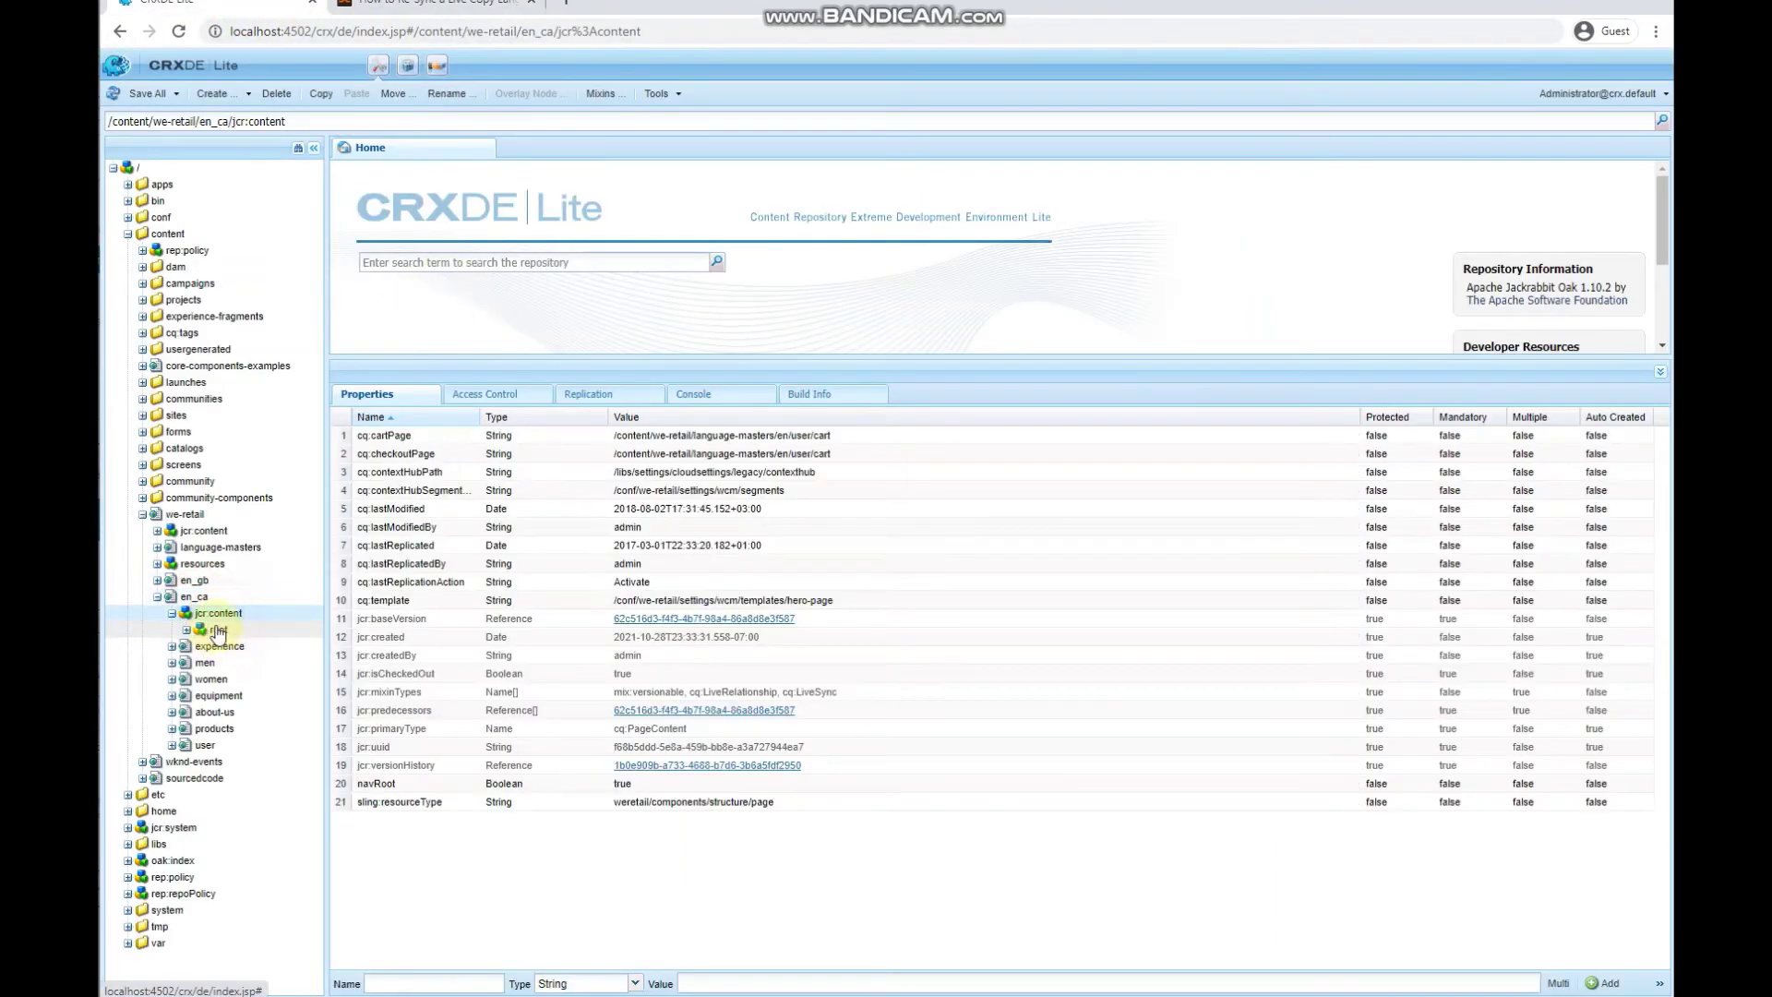
click(185, 630)
click(185, 630)
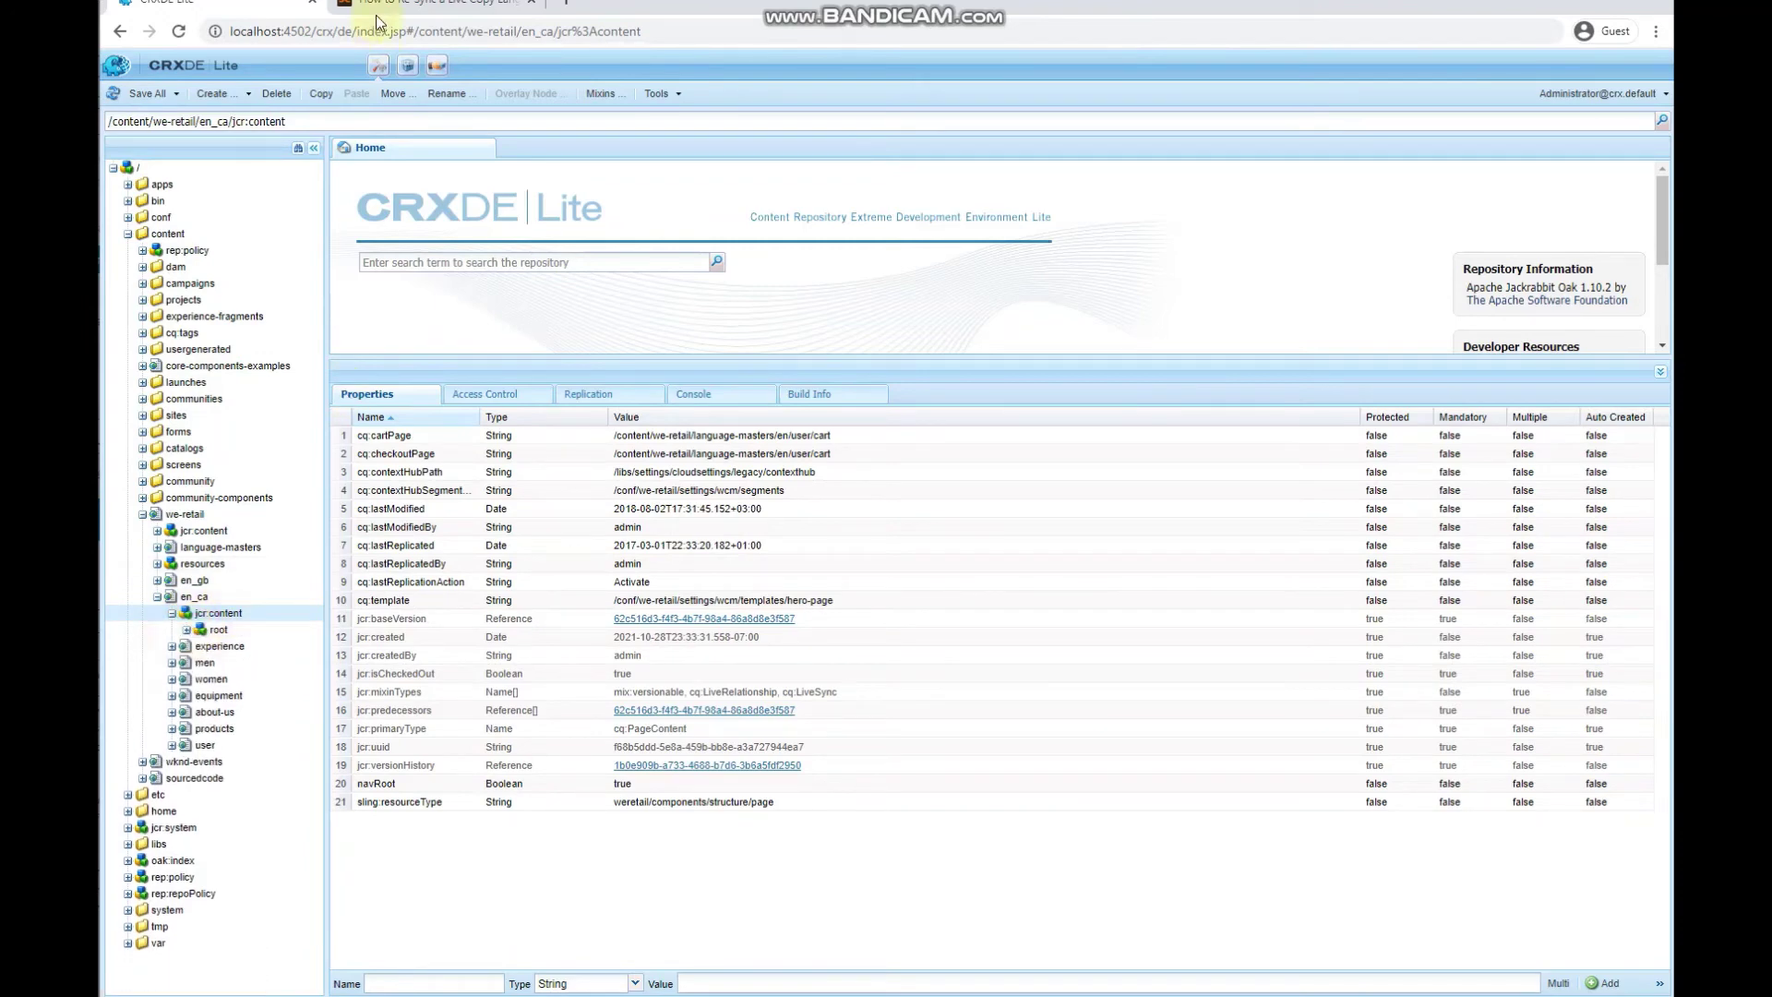
click(373, 11)
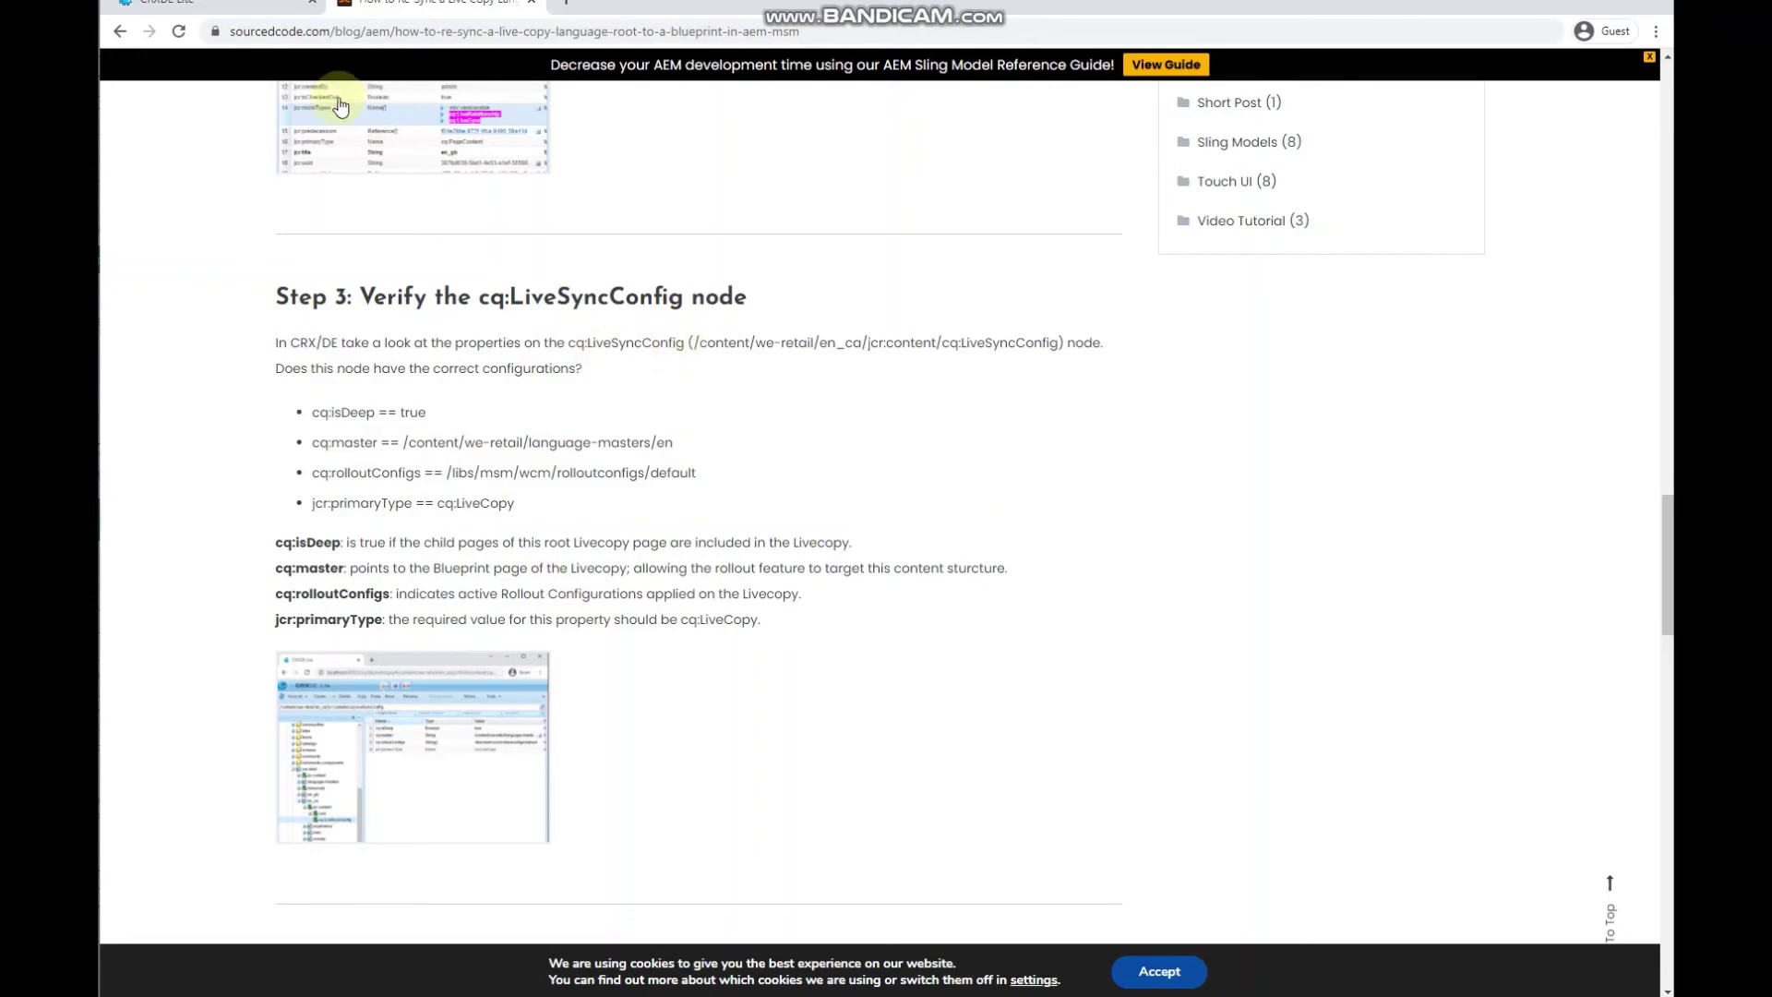
click(264, 8)
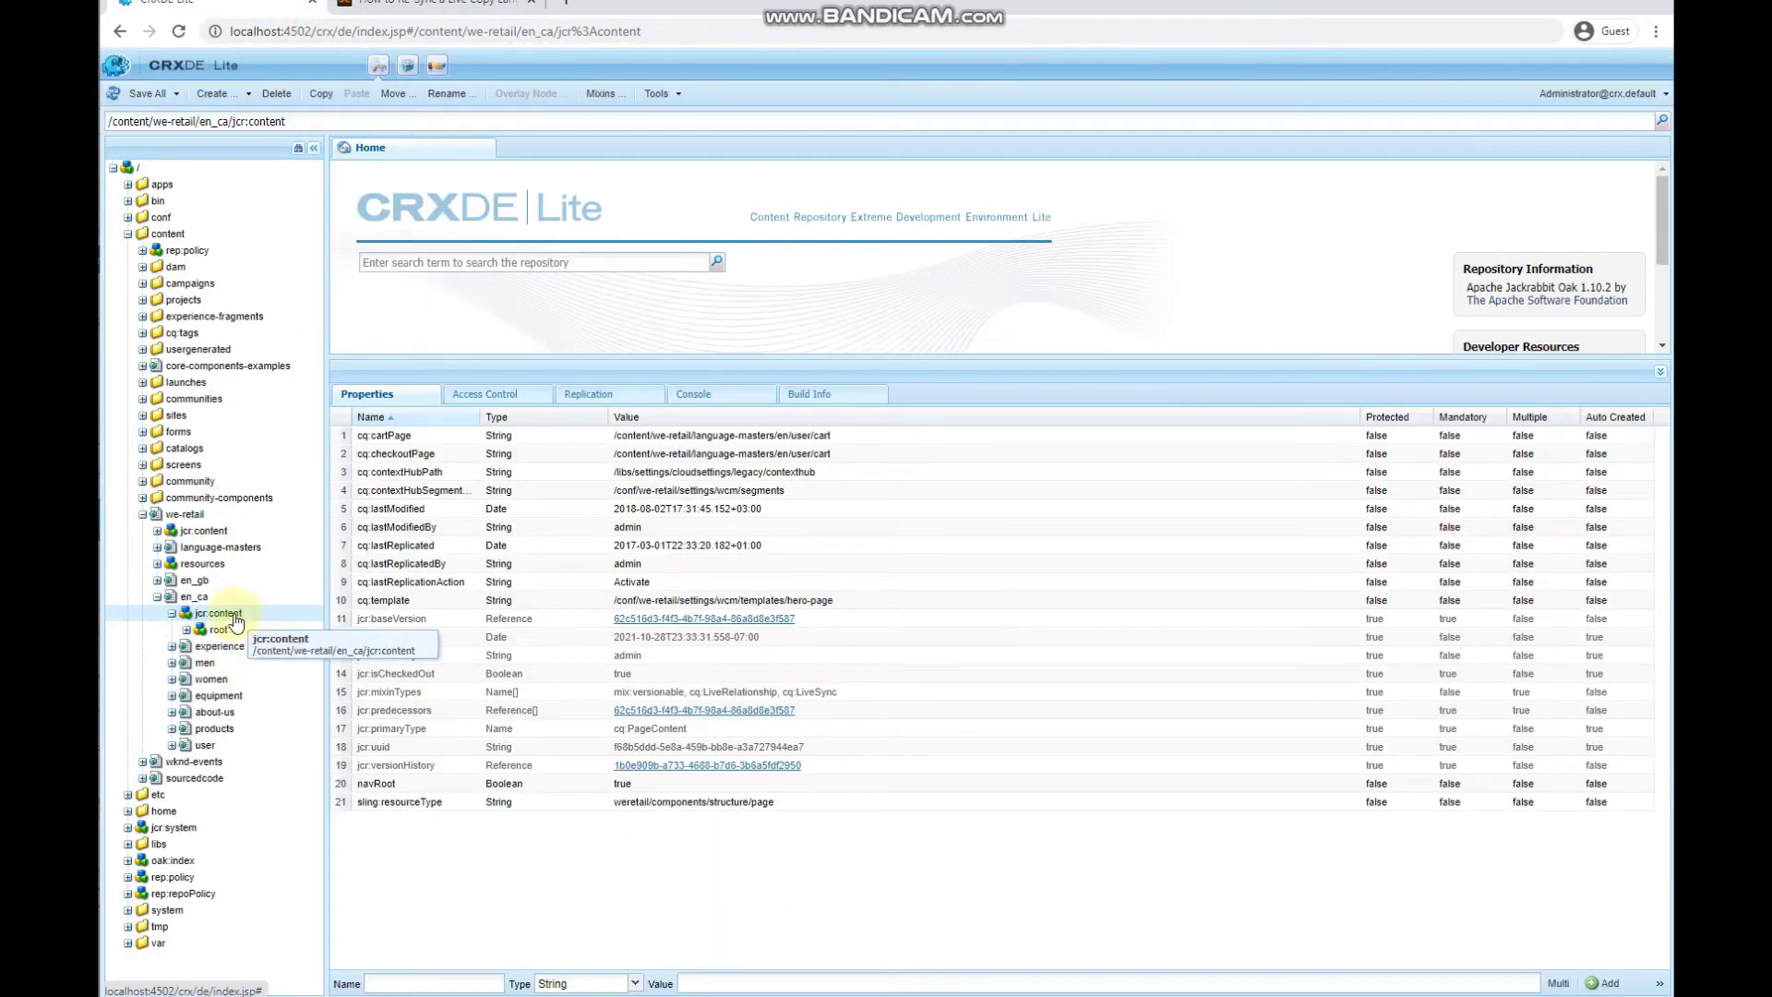
Create a cq:LiveSyncConfig node of type cq:LiveCopy under en_ca's jcr:content.
right_click(235, 617)
mouse_move(292, 687)
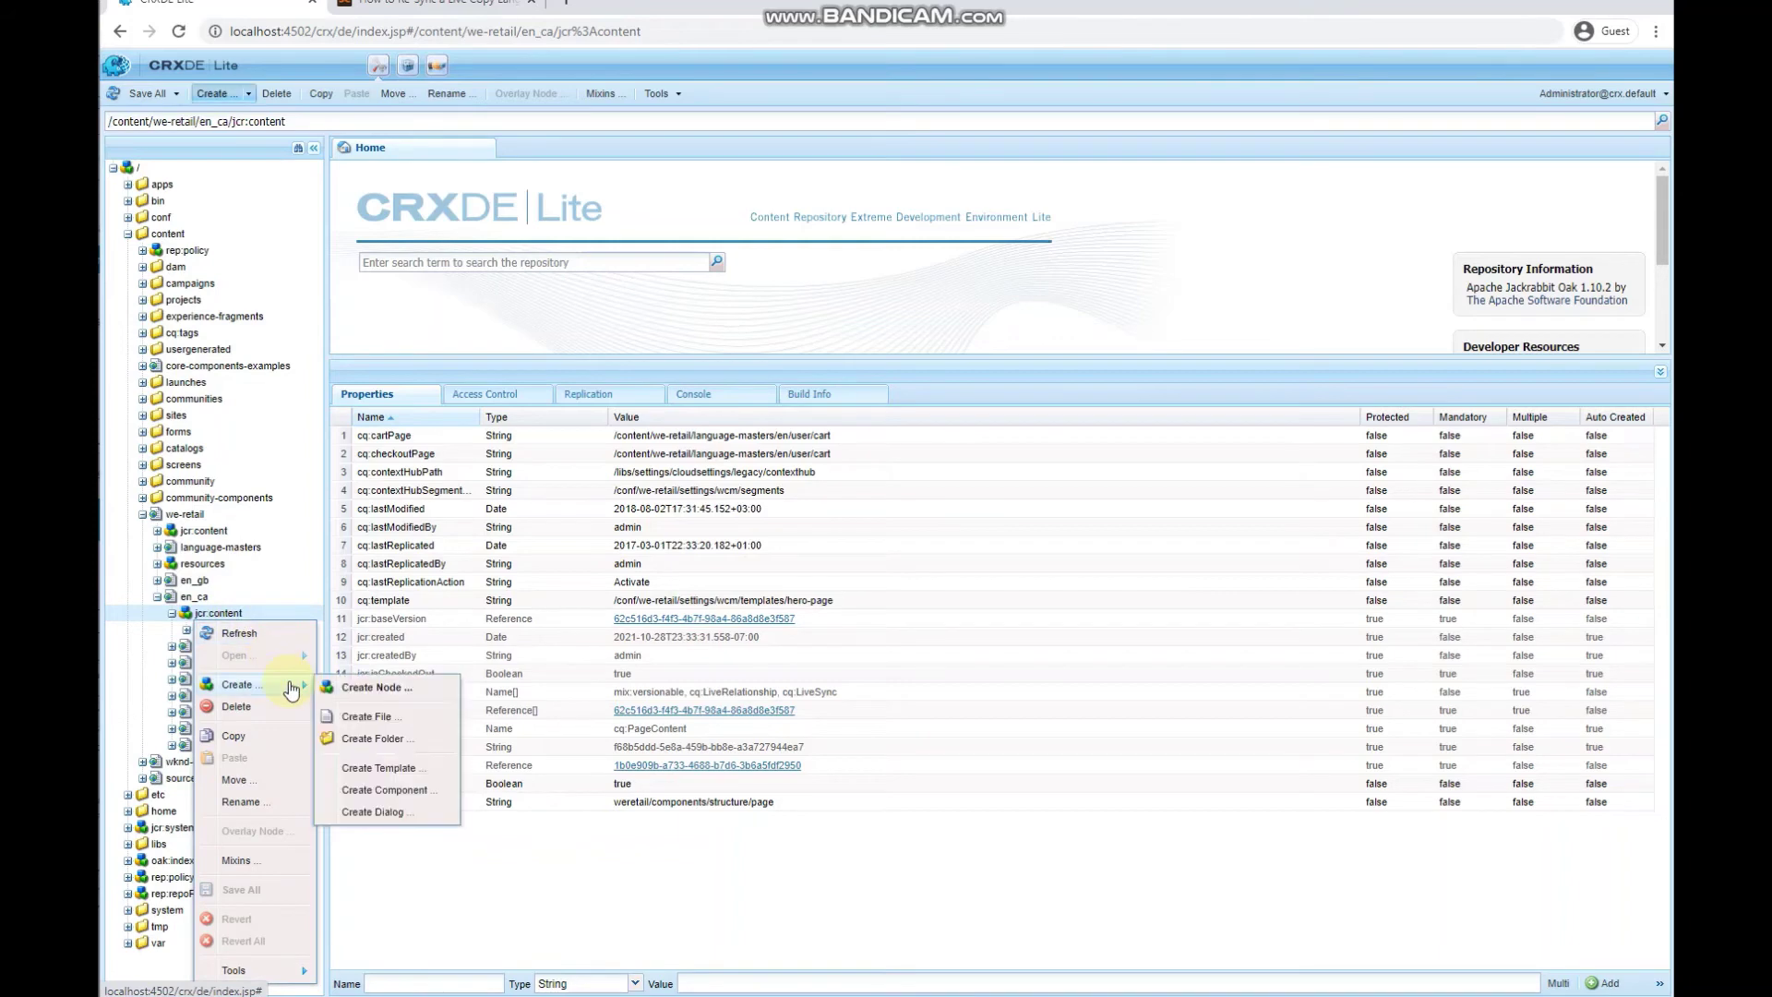
click(369, 687)
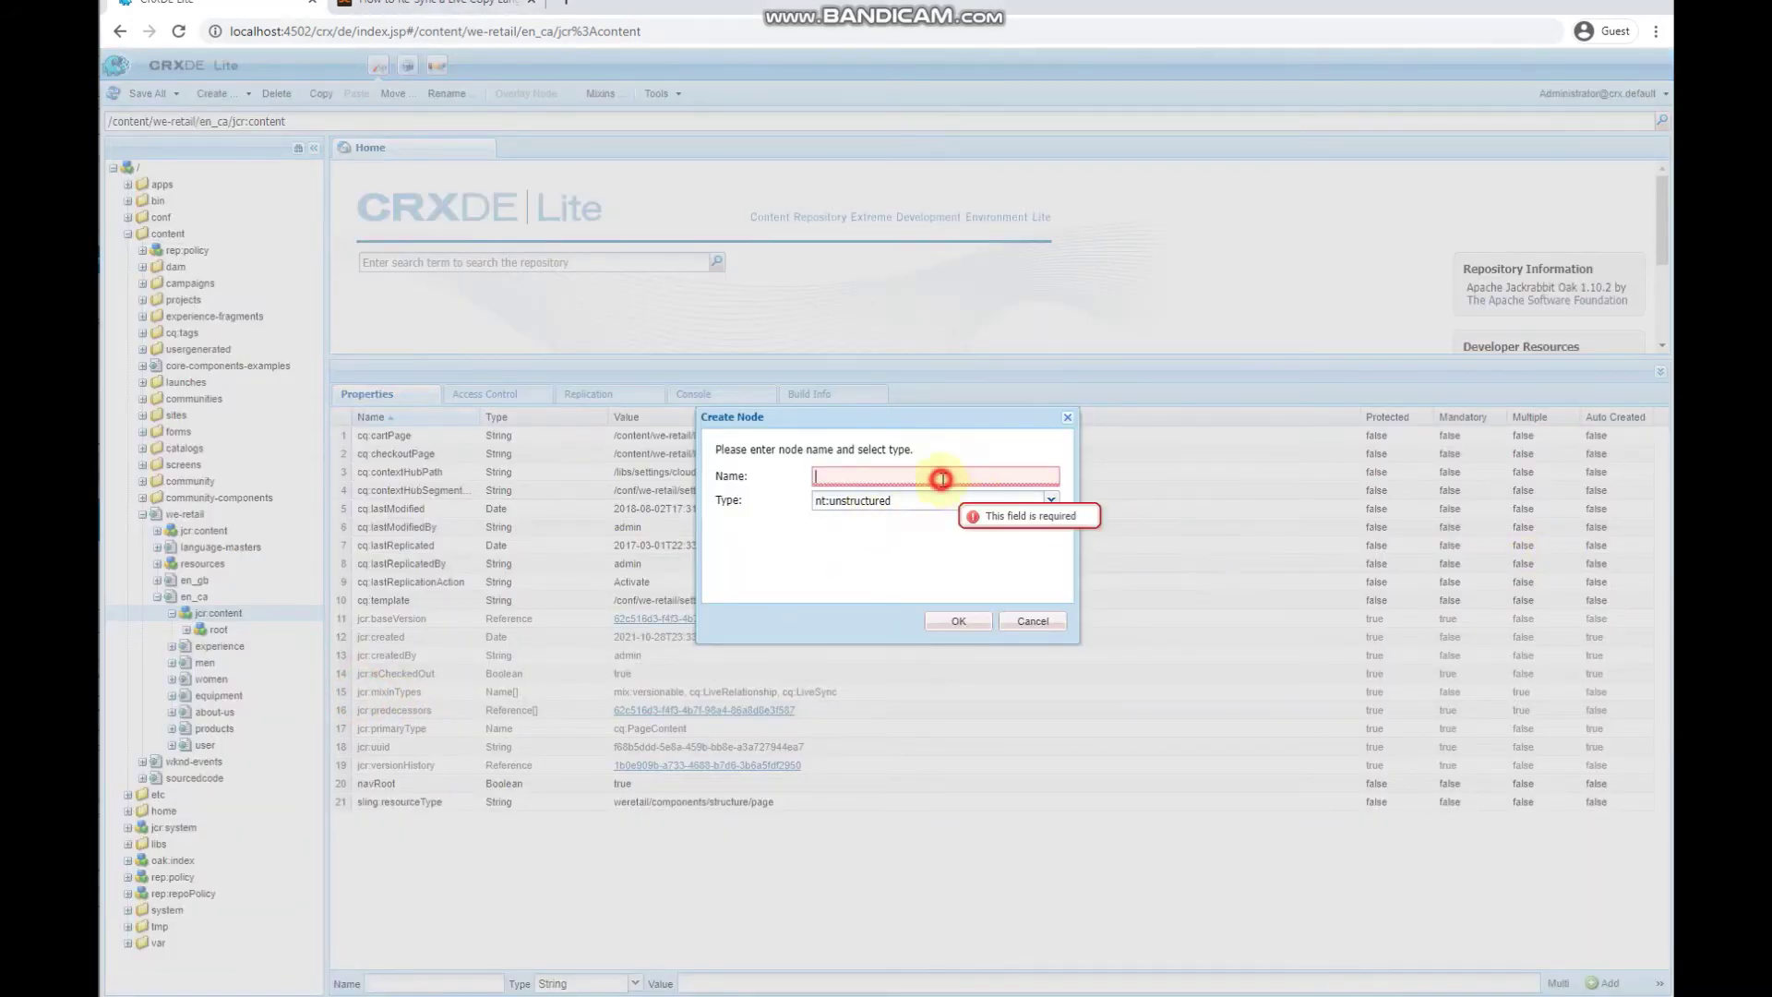
text(cq:LiveSyncConfig)
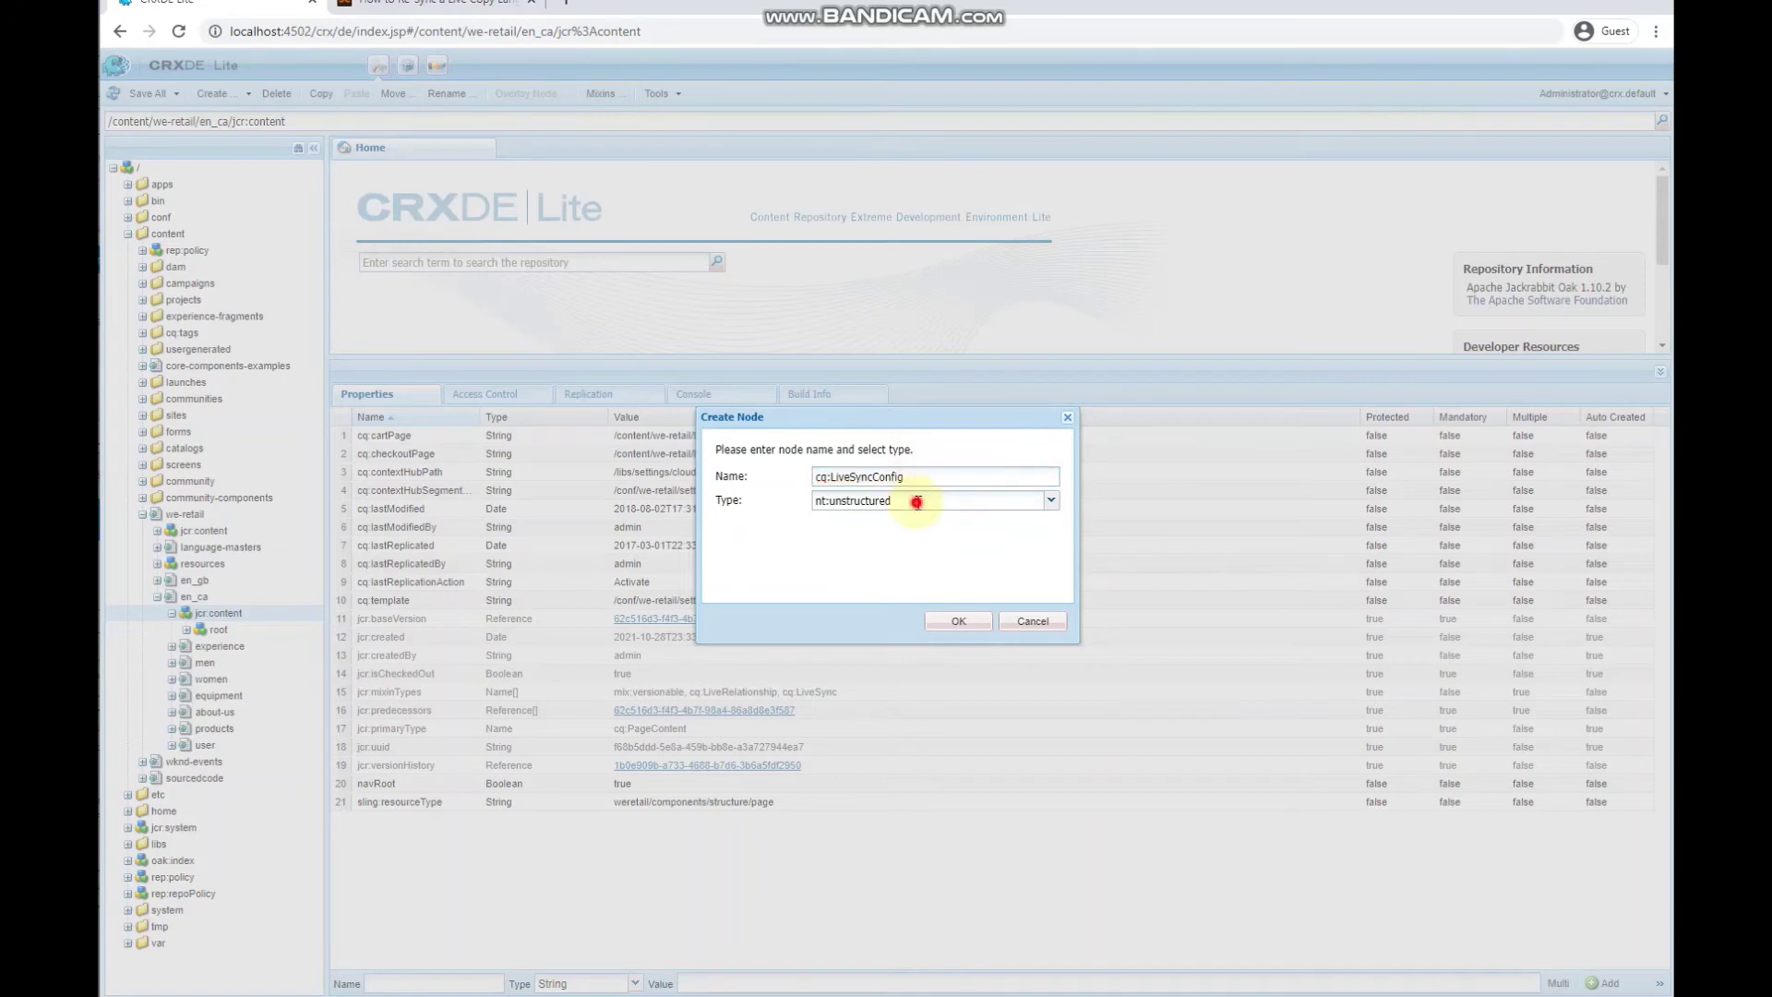
drag(917, 502, 803, 503)
text(cq)
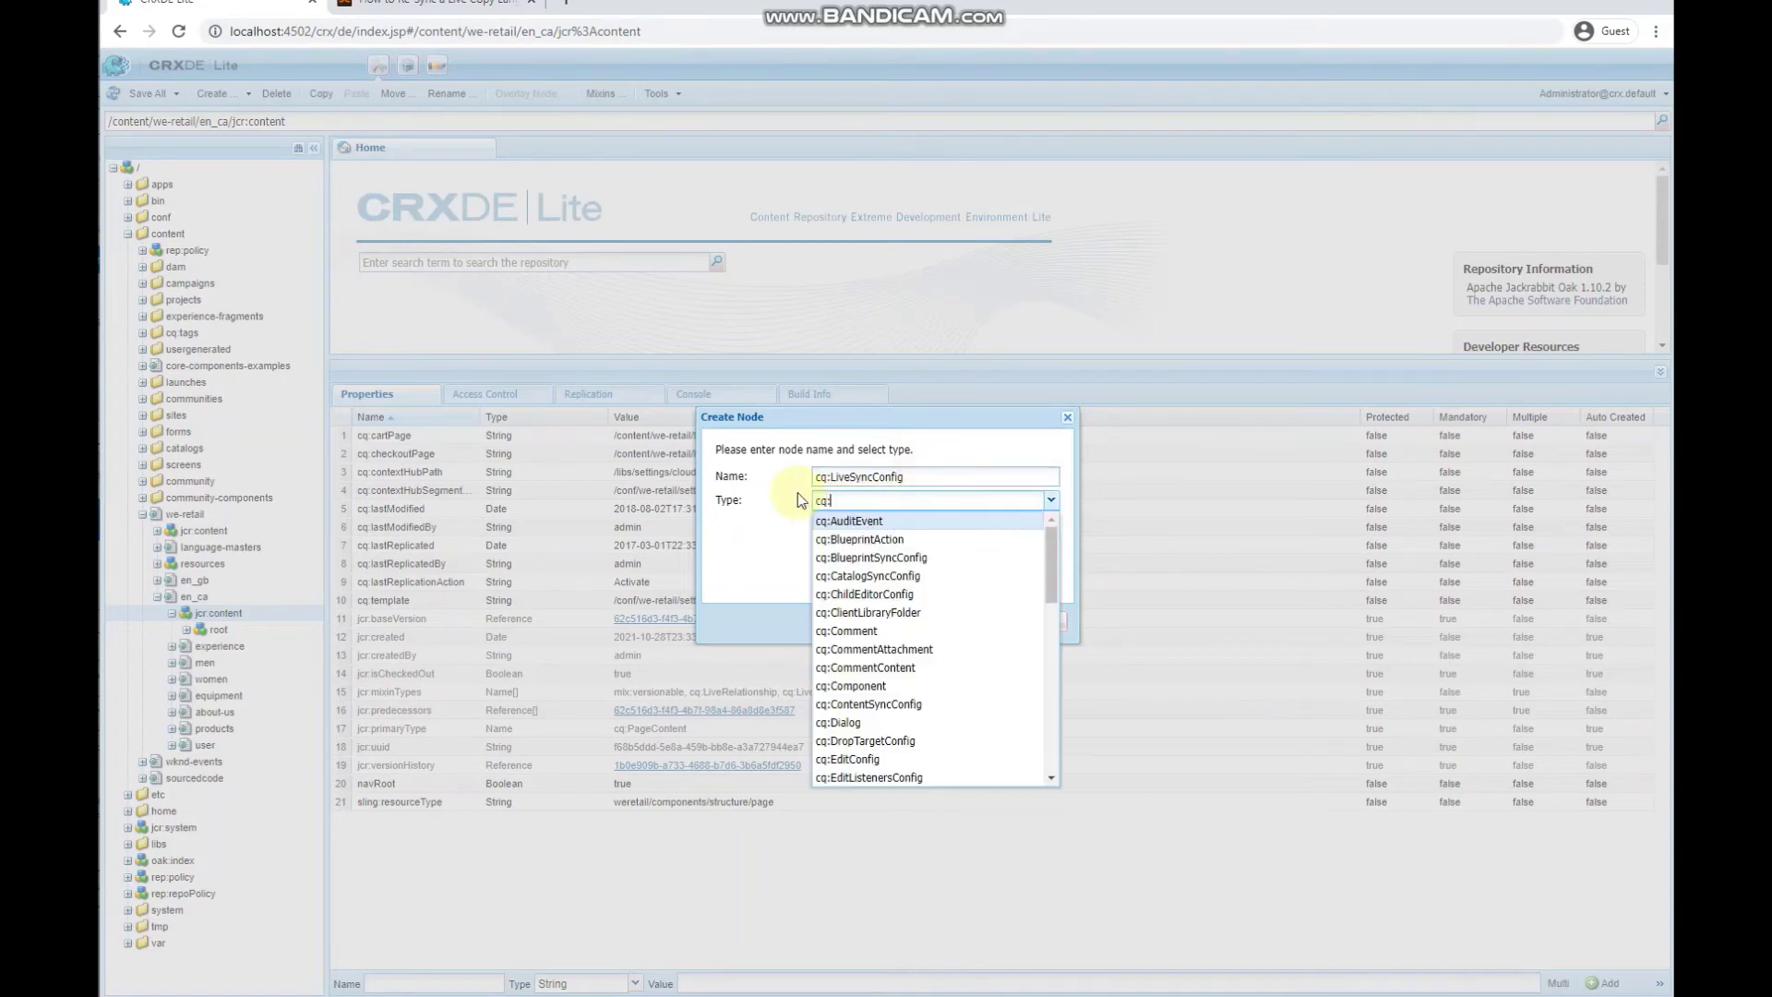
text(:Live)
key(Return)
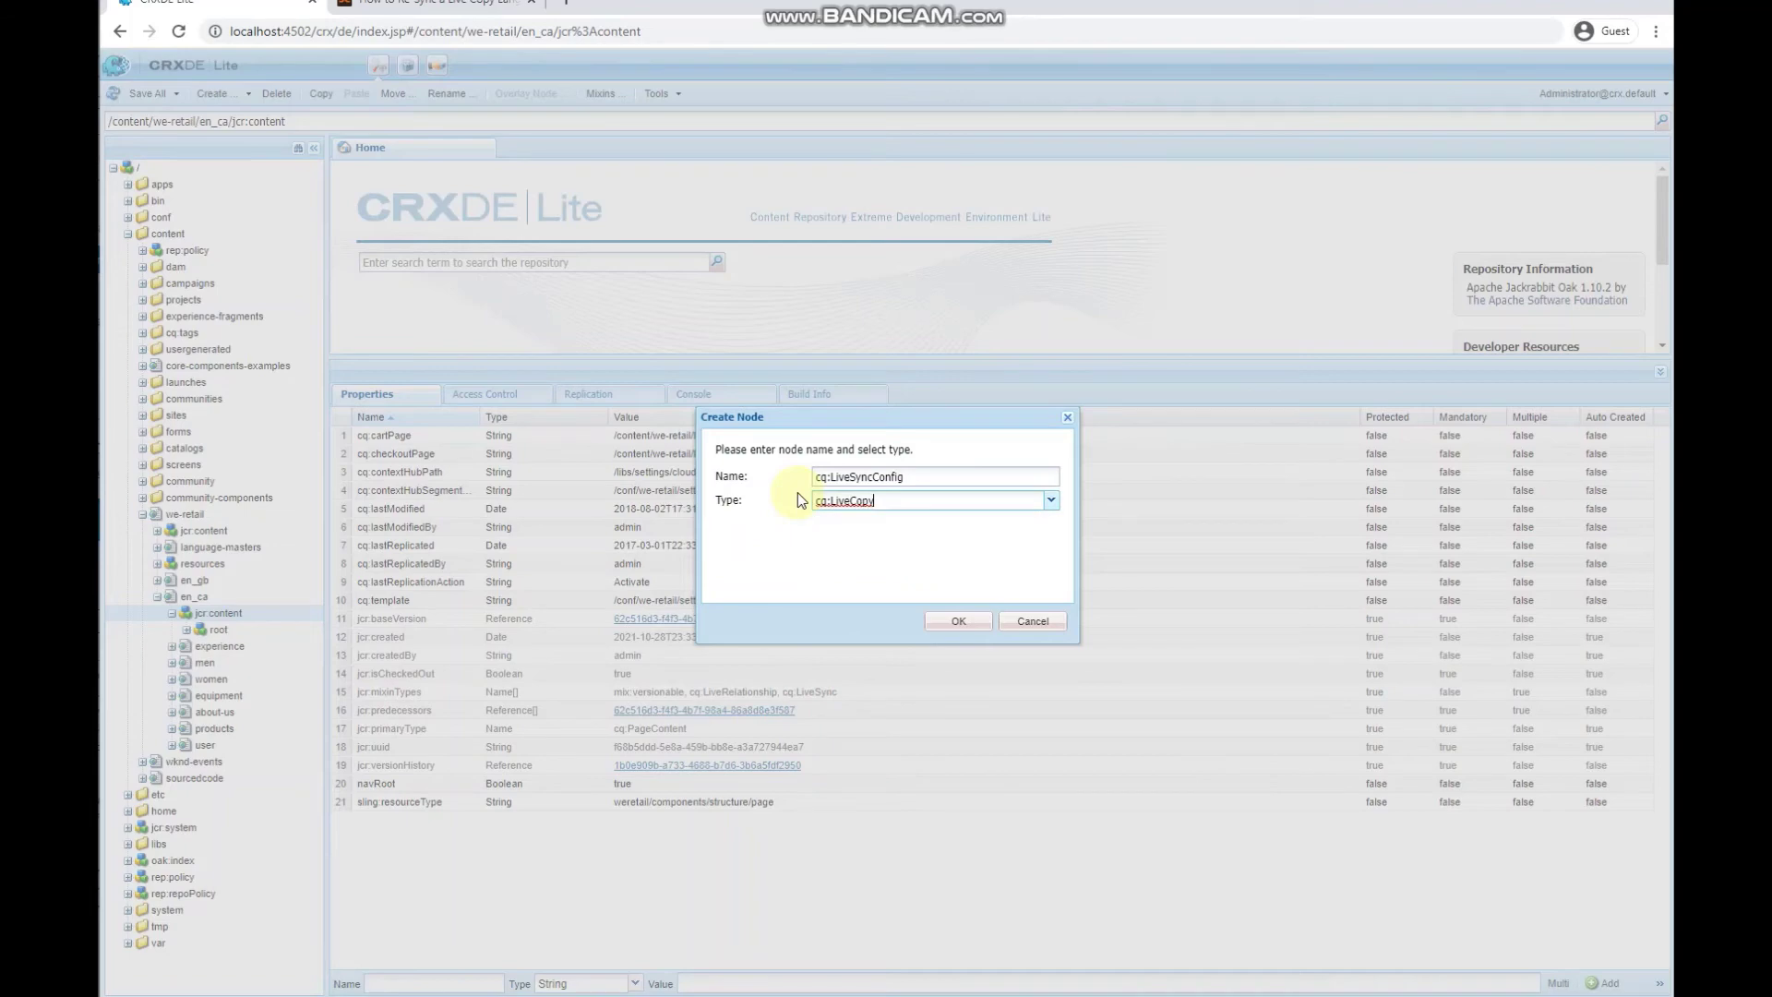
click(953, 622)
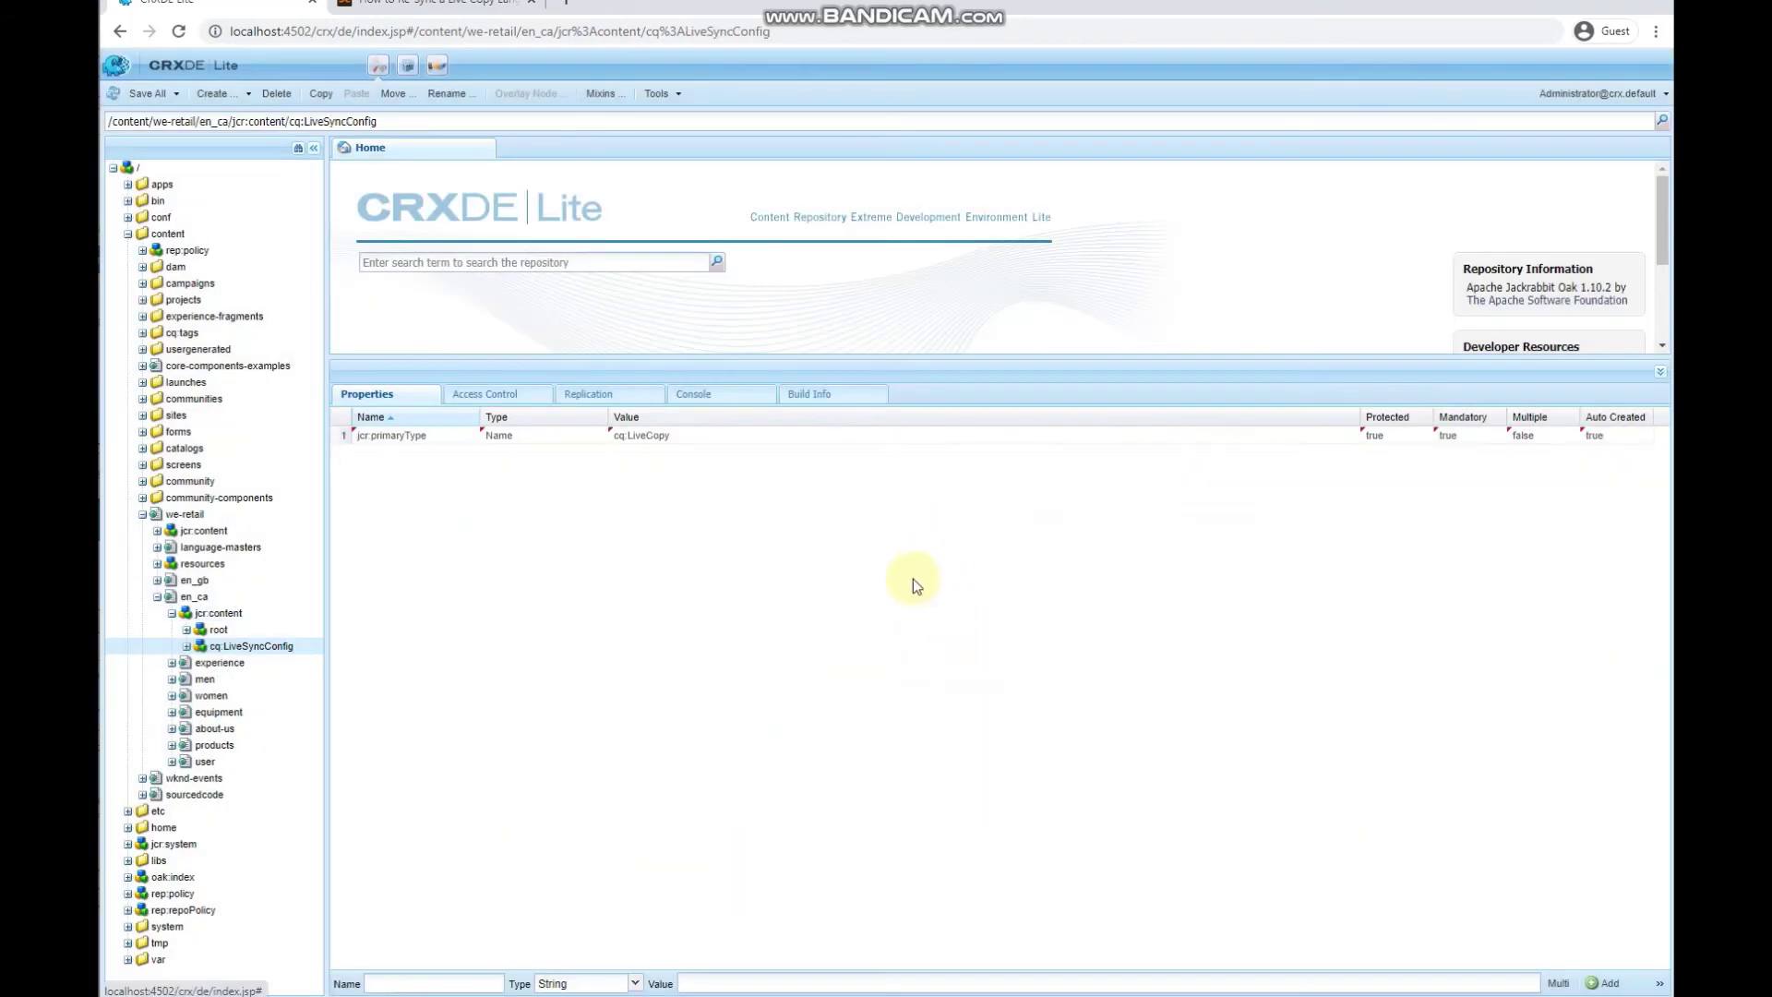
Add the Boolean property cq:isDeep set to true on the cq:LiveSyncConfig node.
click(426, 7)
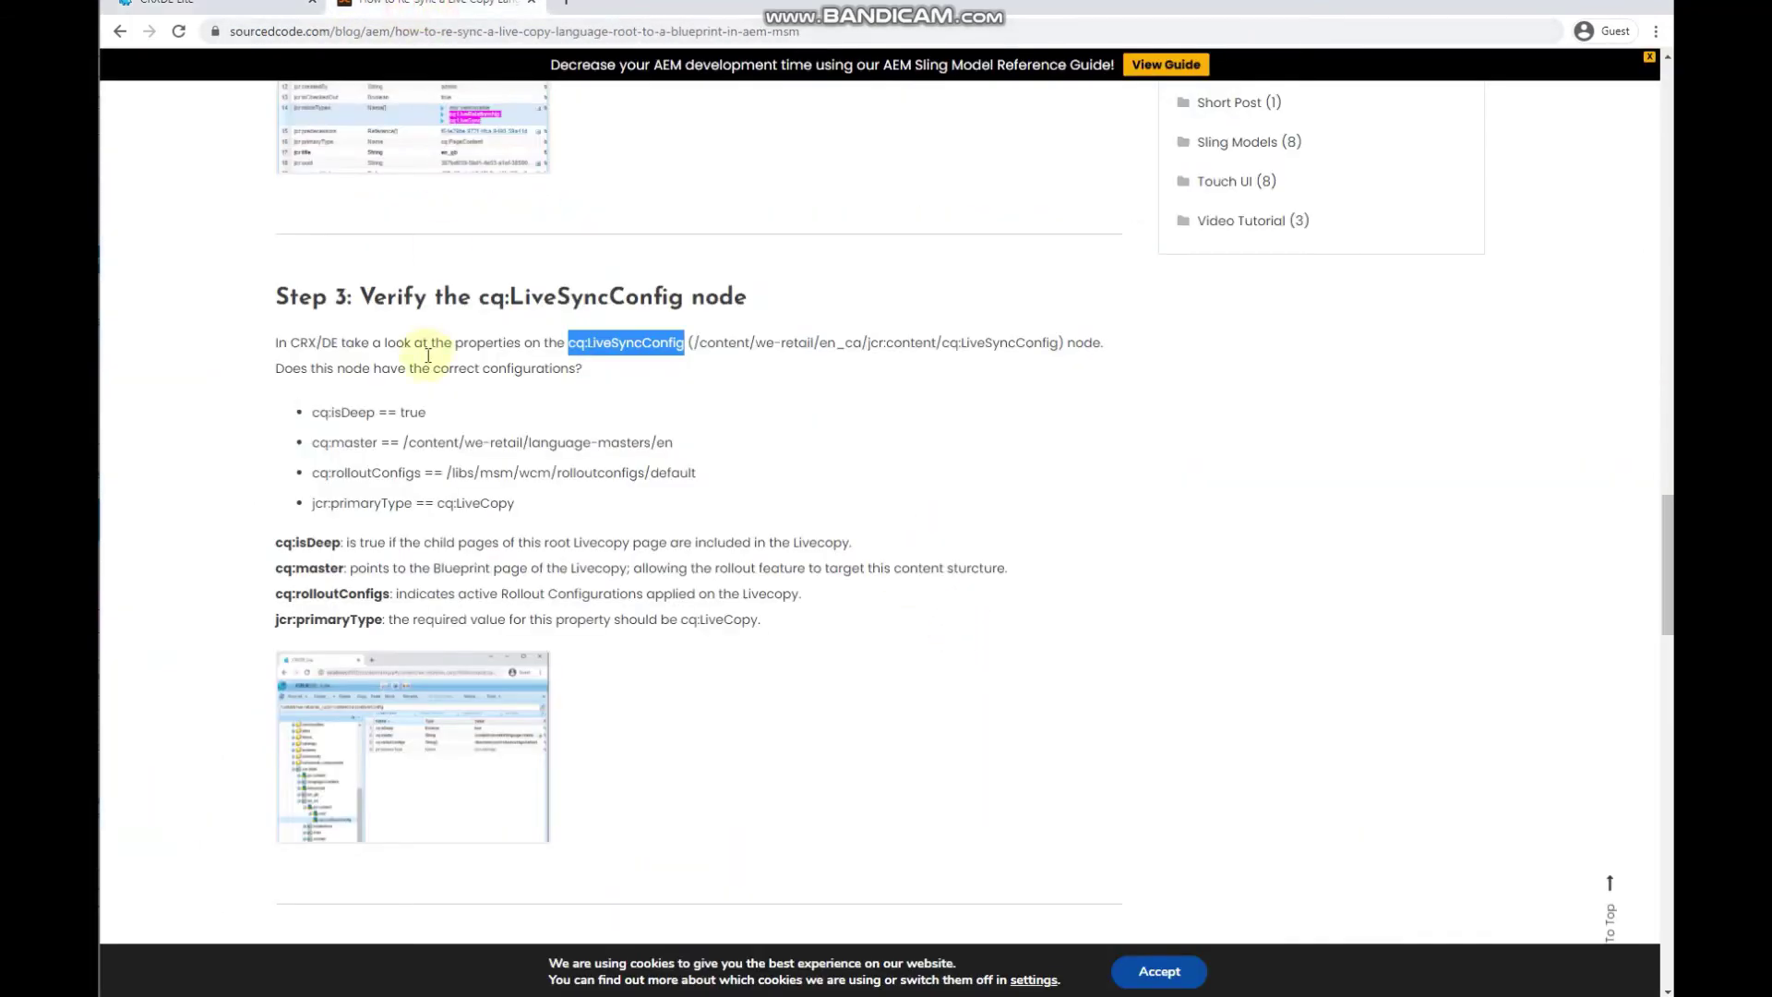
drag(310, 414, 370, 409)
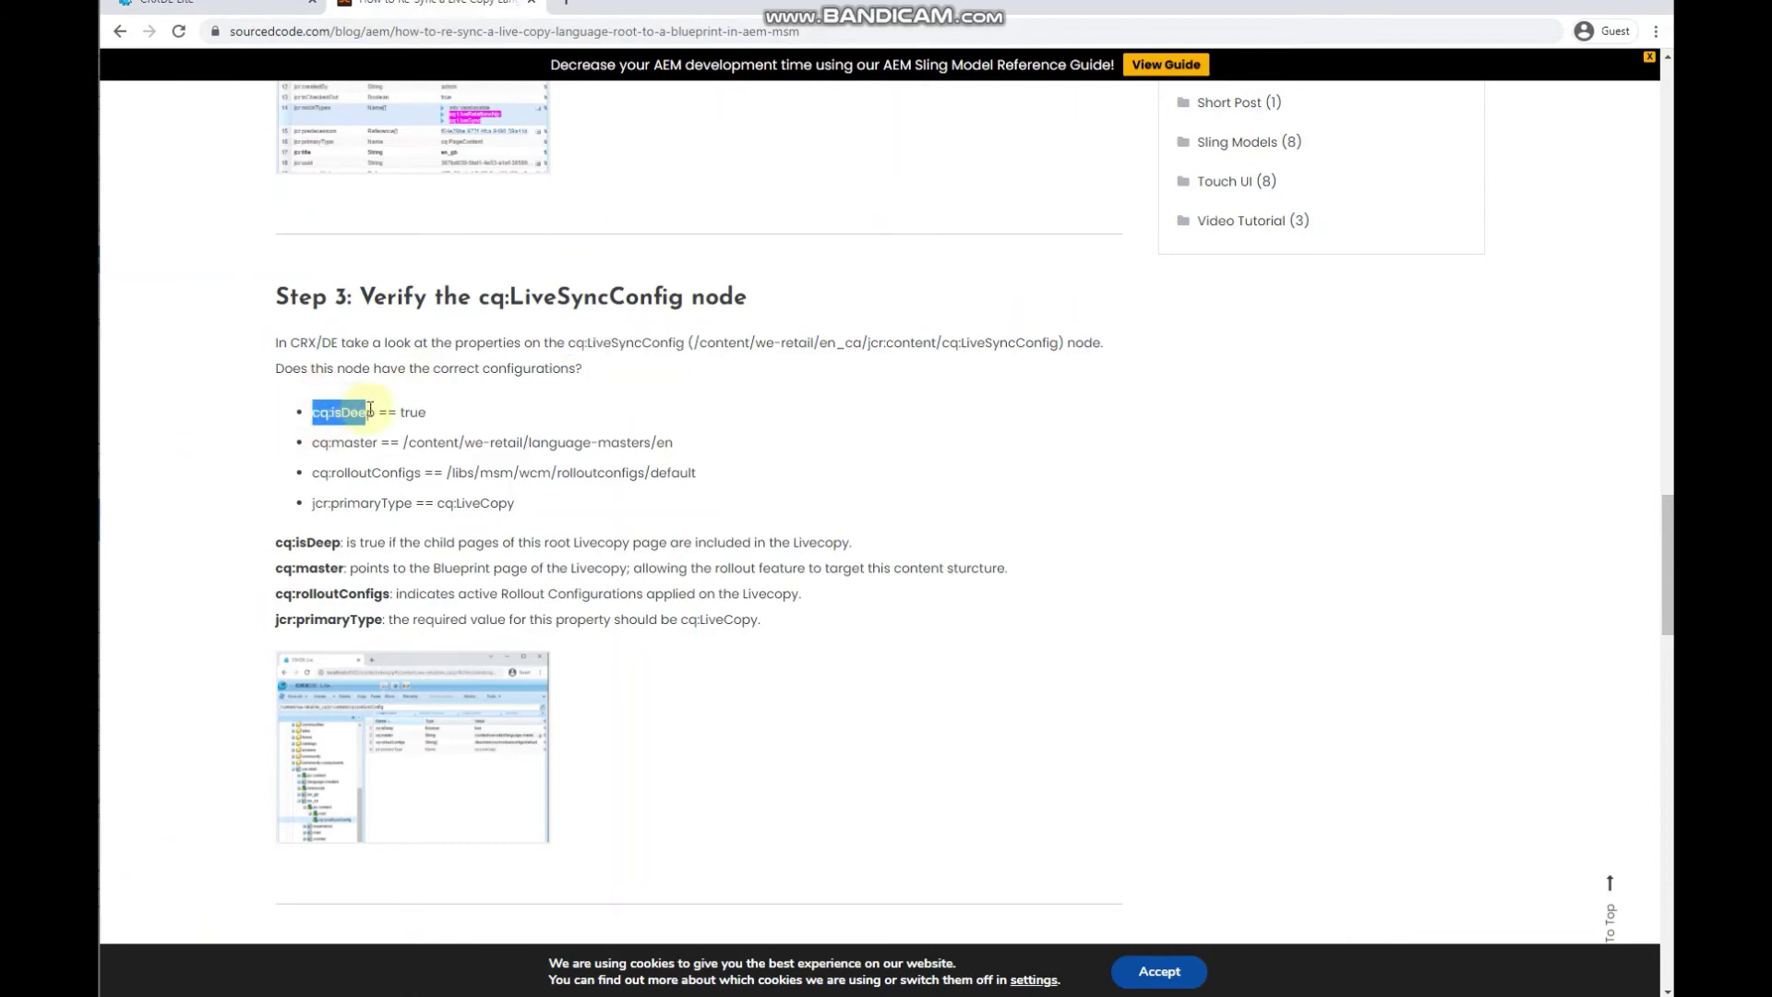
click(293, 9)
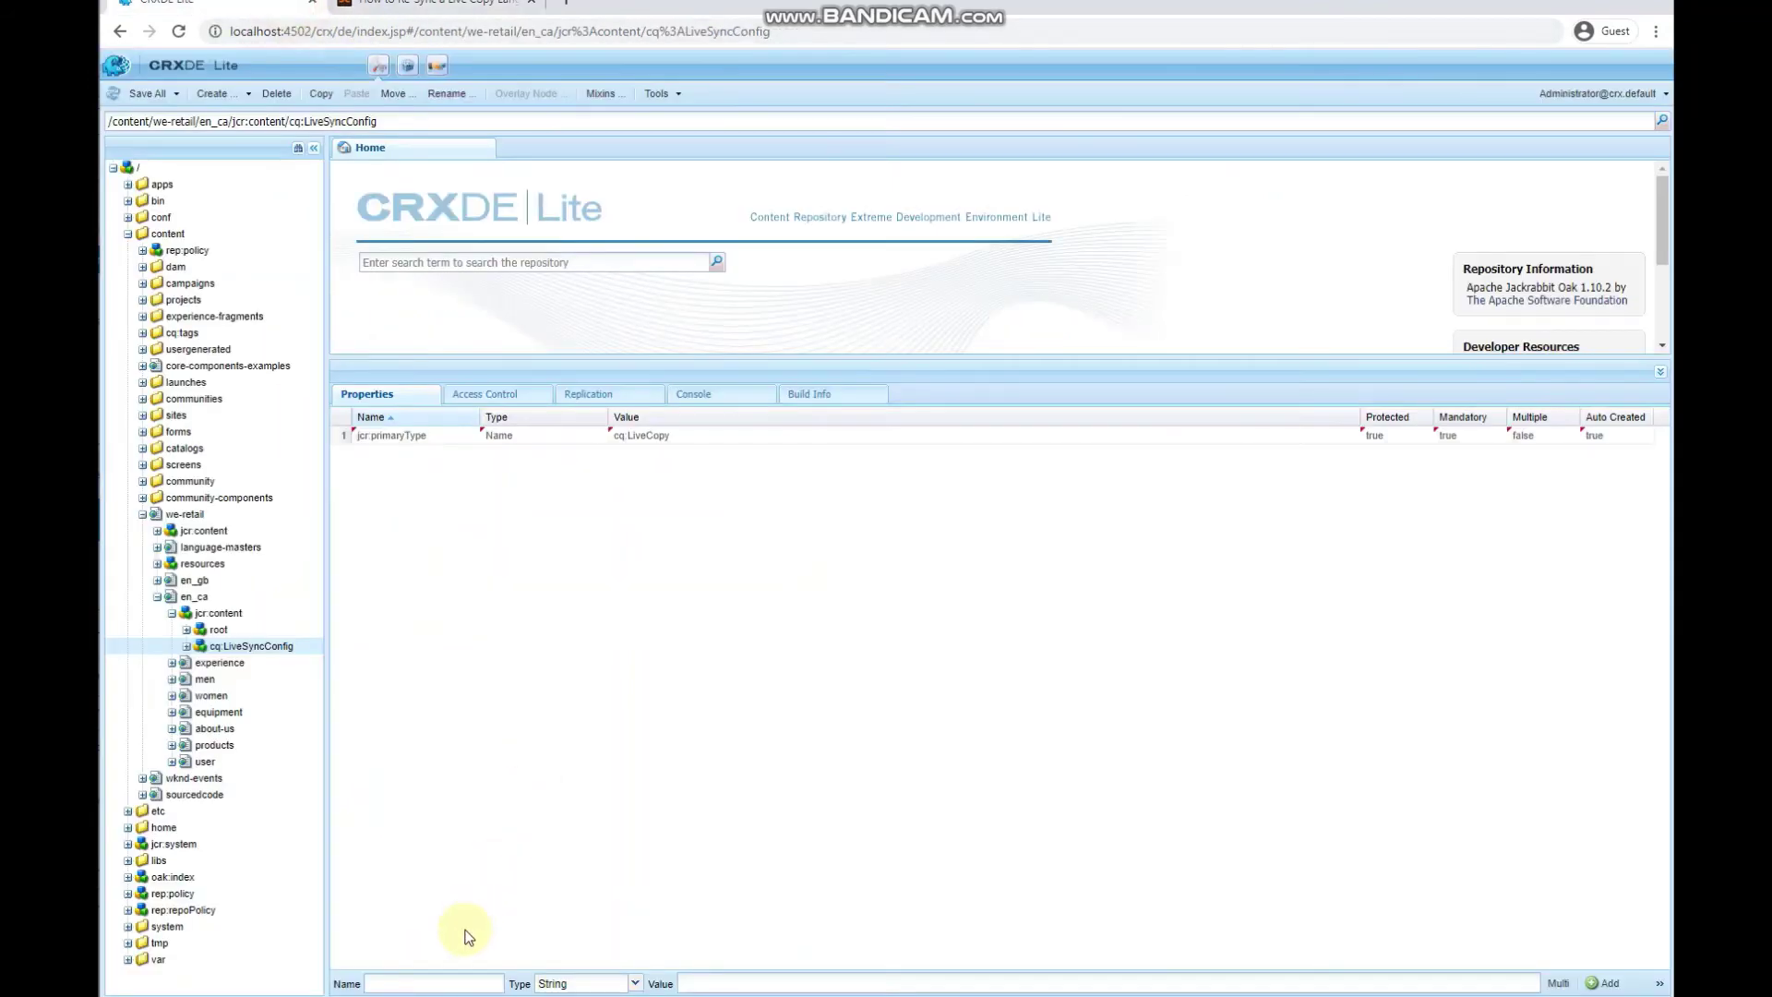
click(451, 980)
text(cq:isDeep)
click(445, 19)
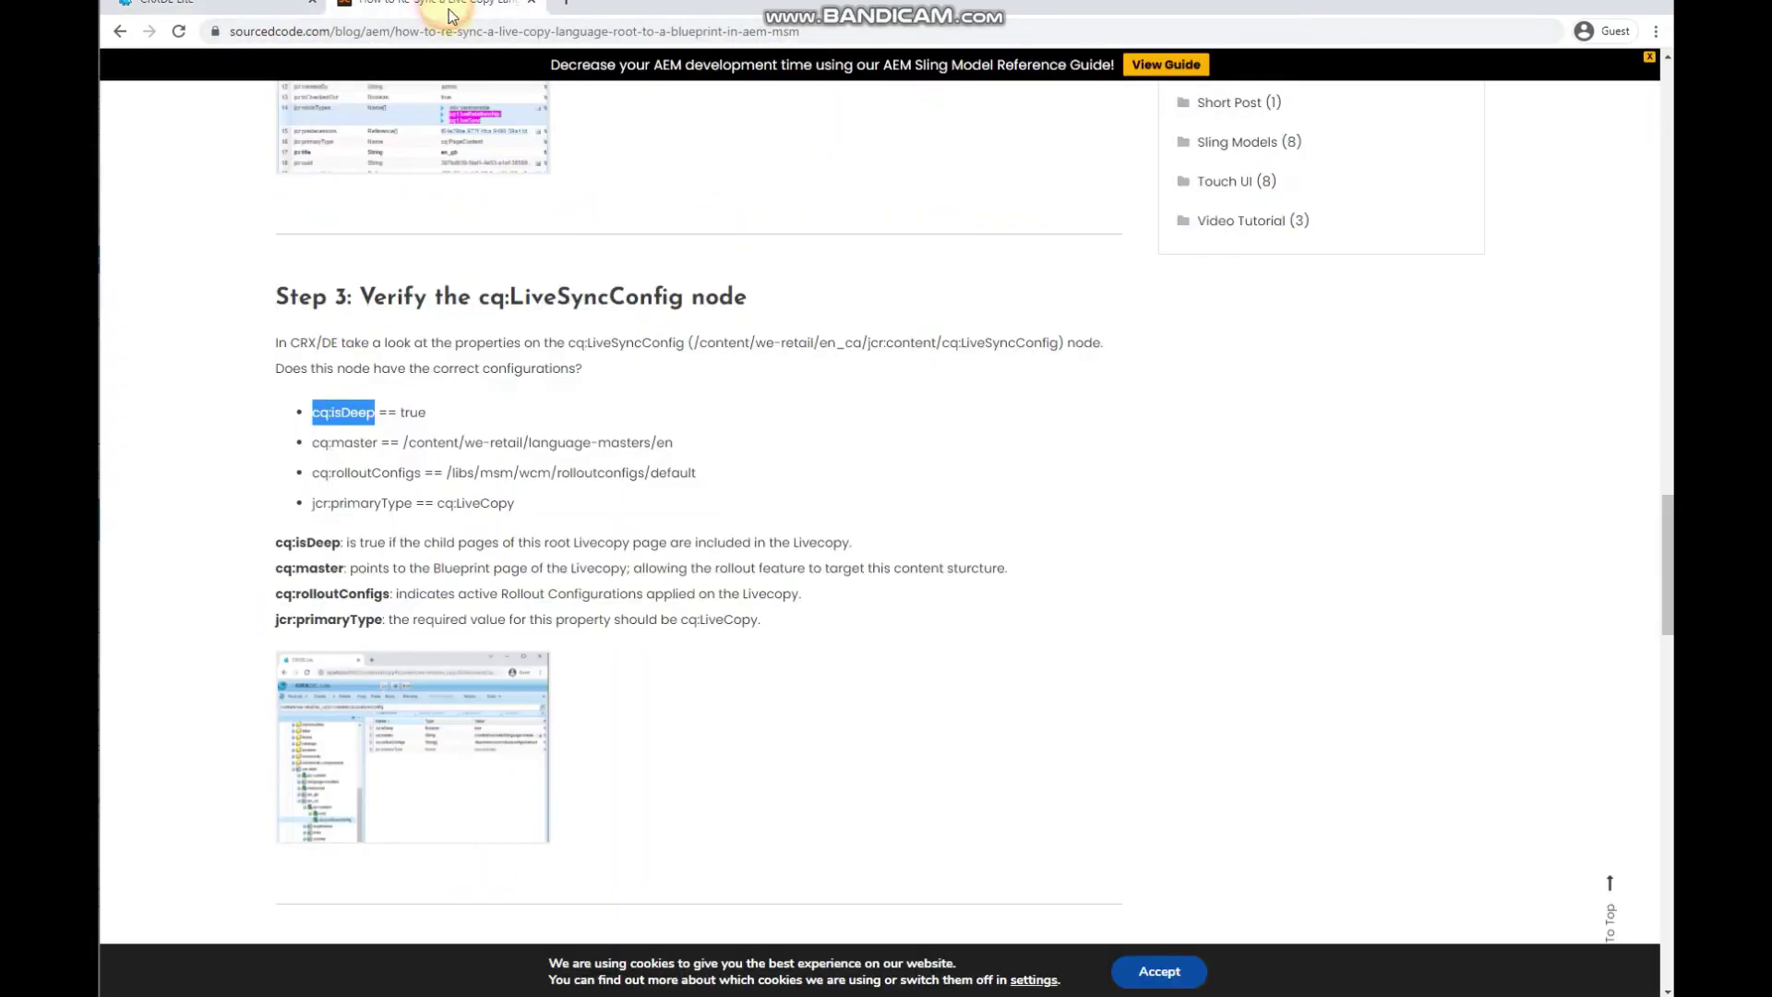
click(401, 411)
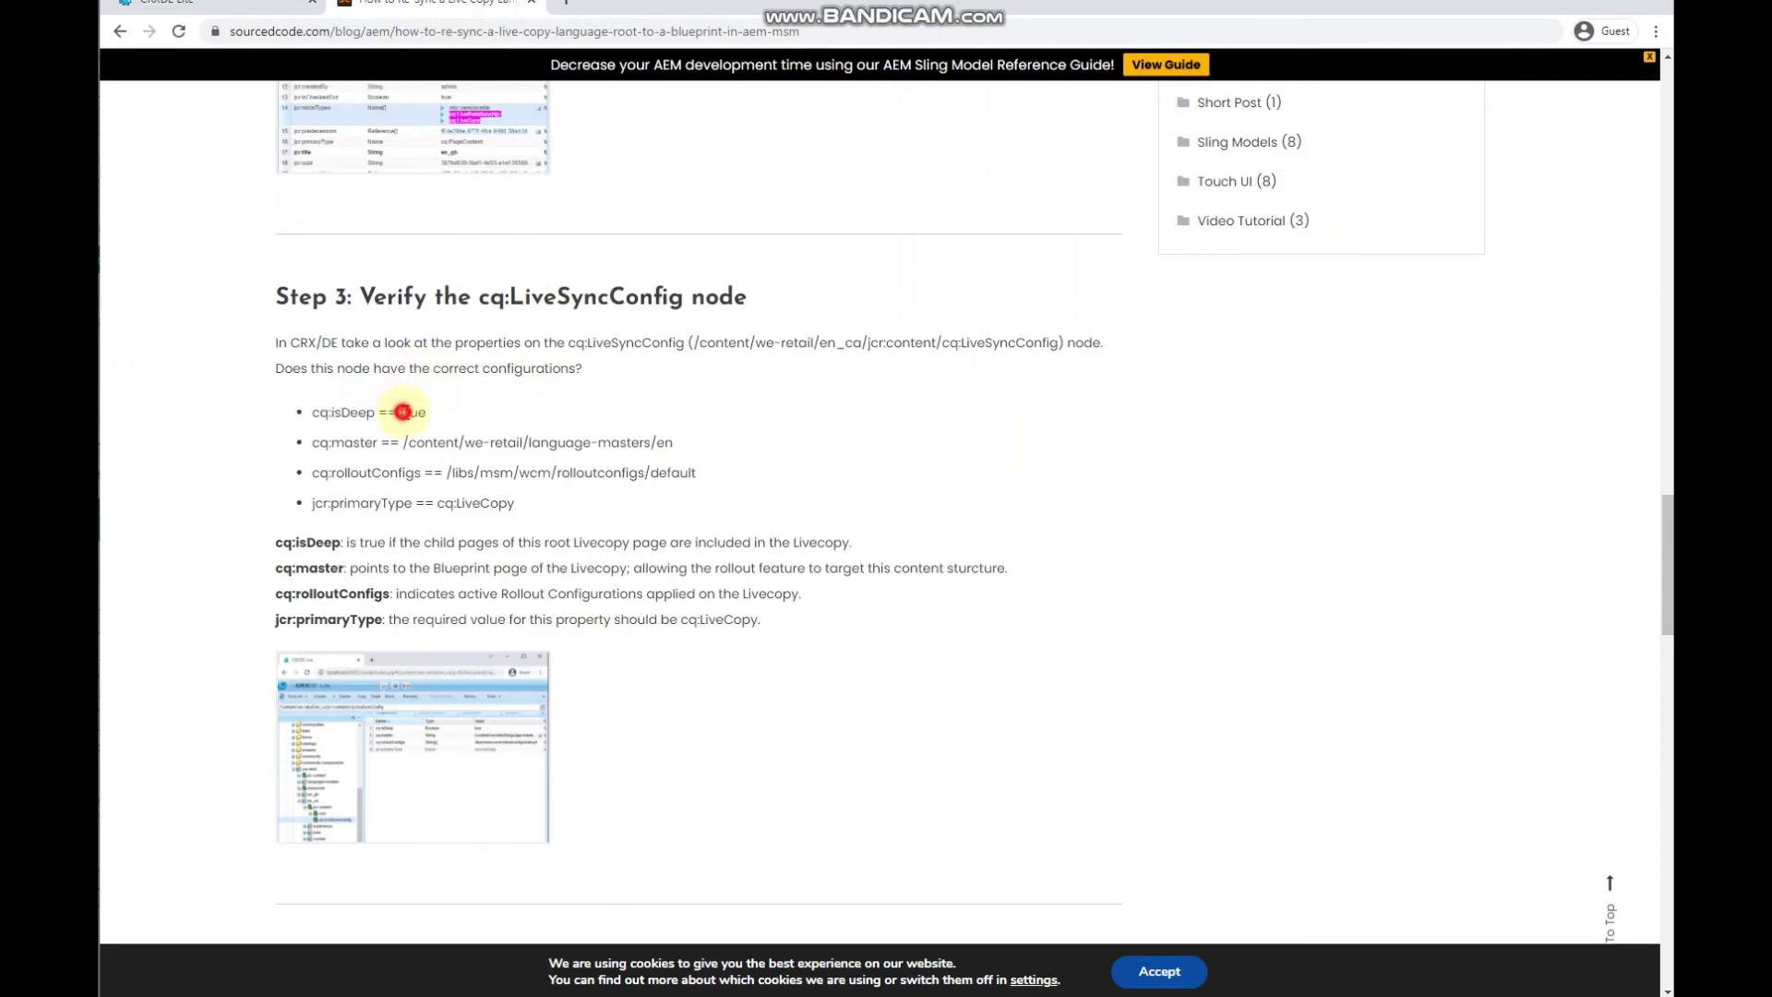
click(263, 9)
click(636, 984)
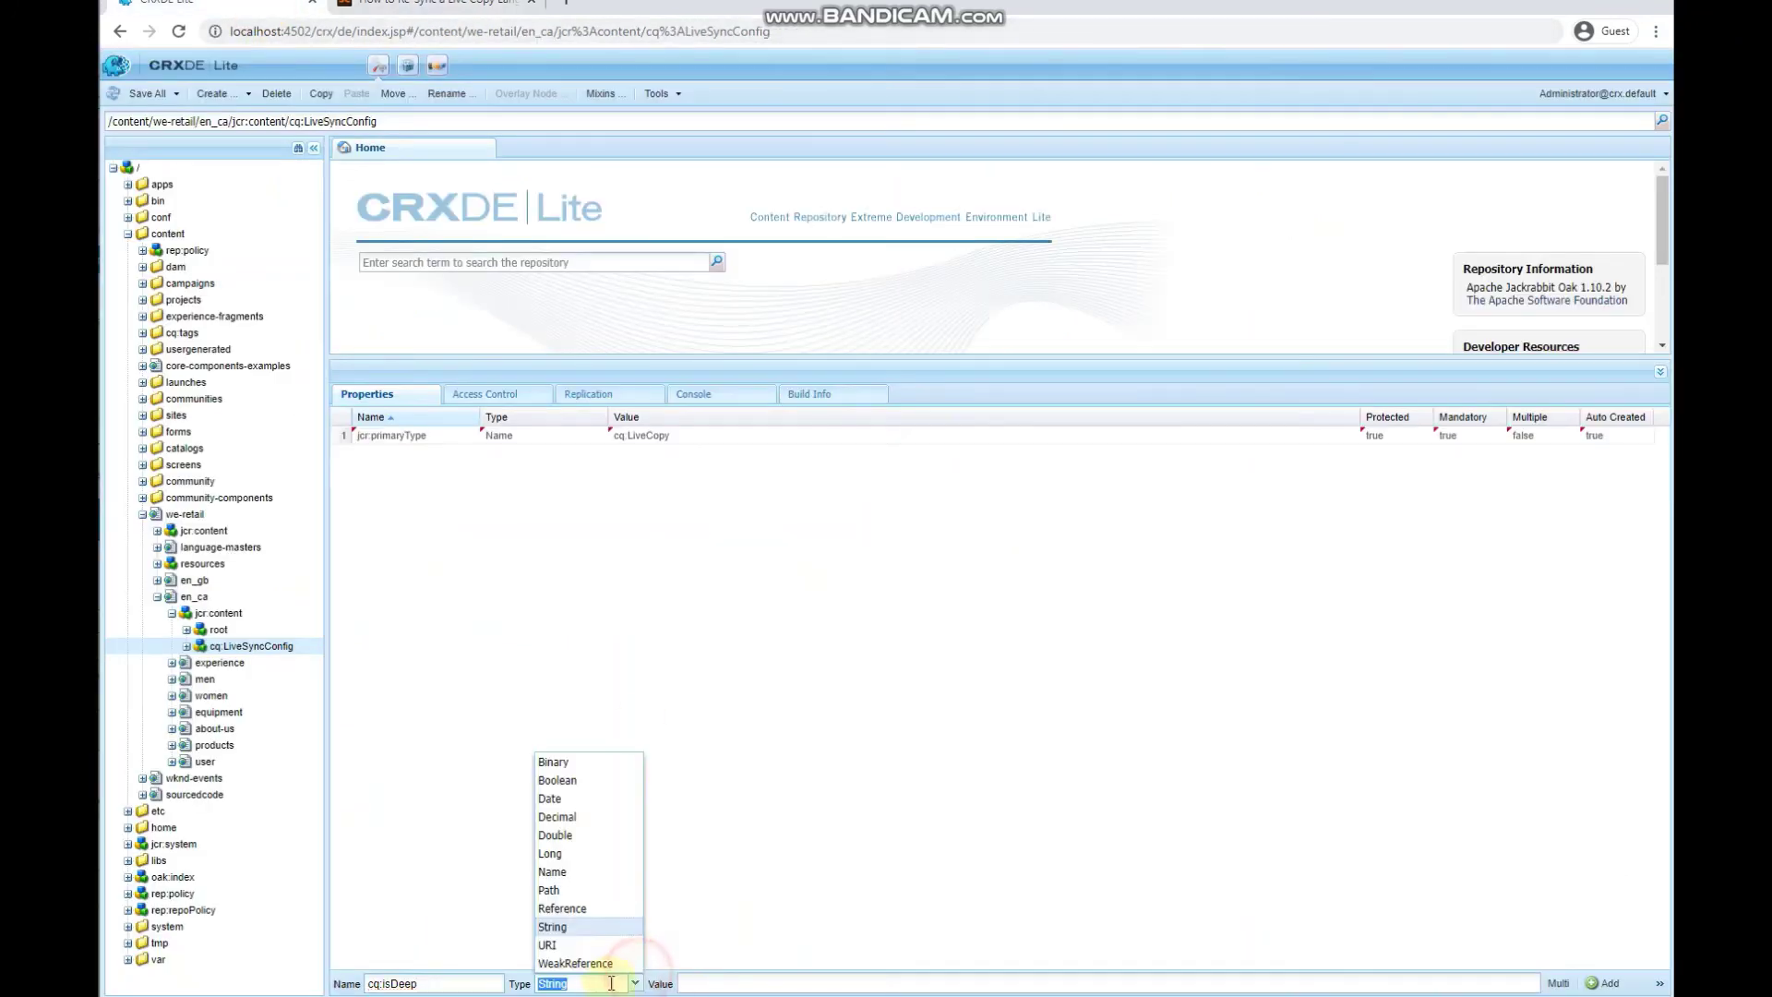
click(594, 780)
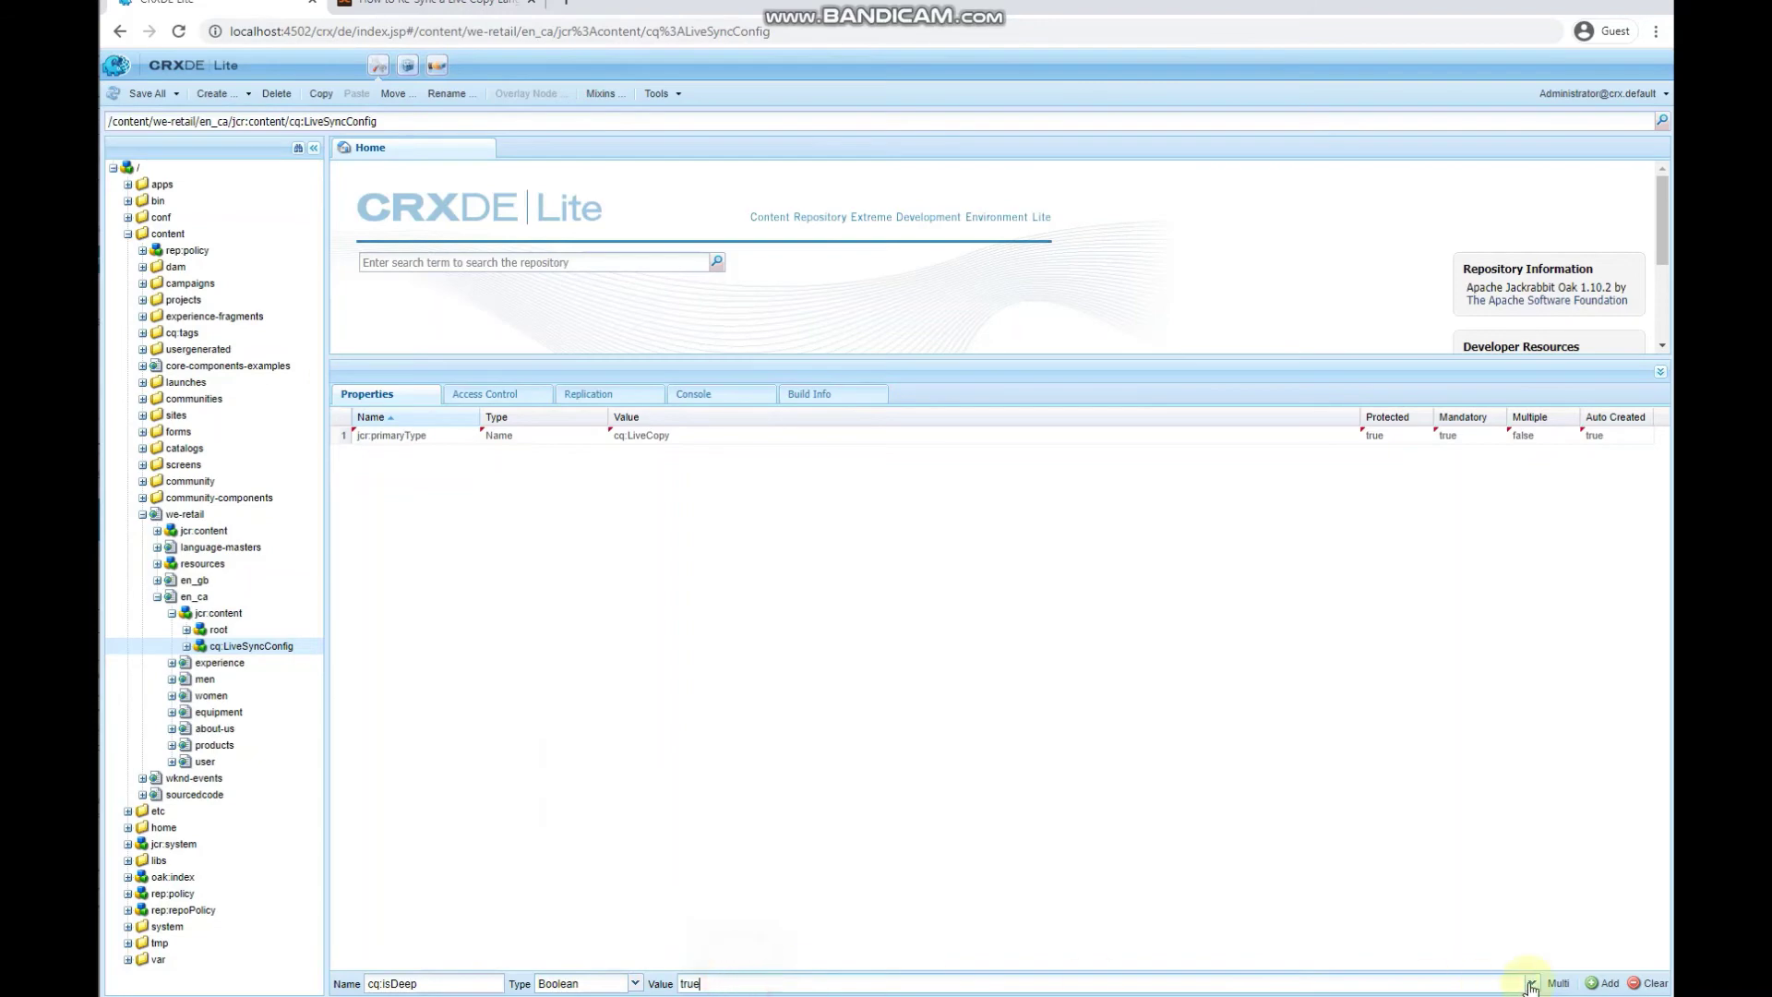
click(1603, 983)
Enter cq:master, copied from the blog, as the next property name.
click(434, 11)
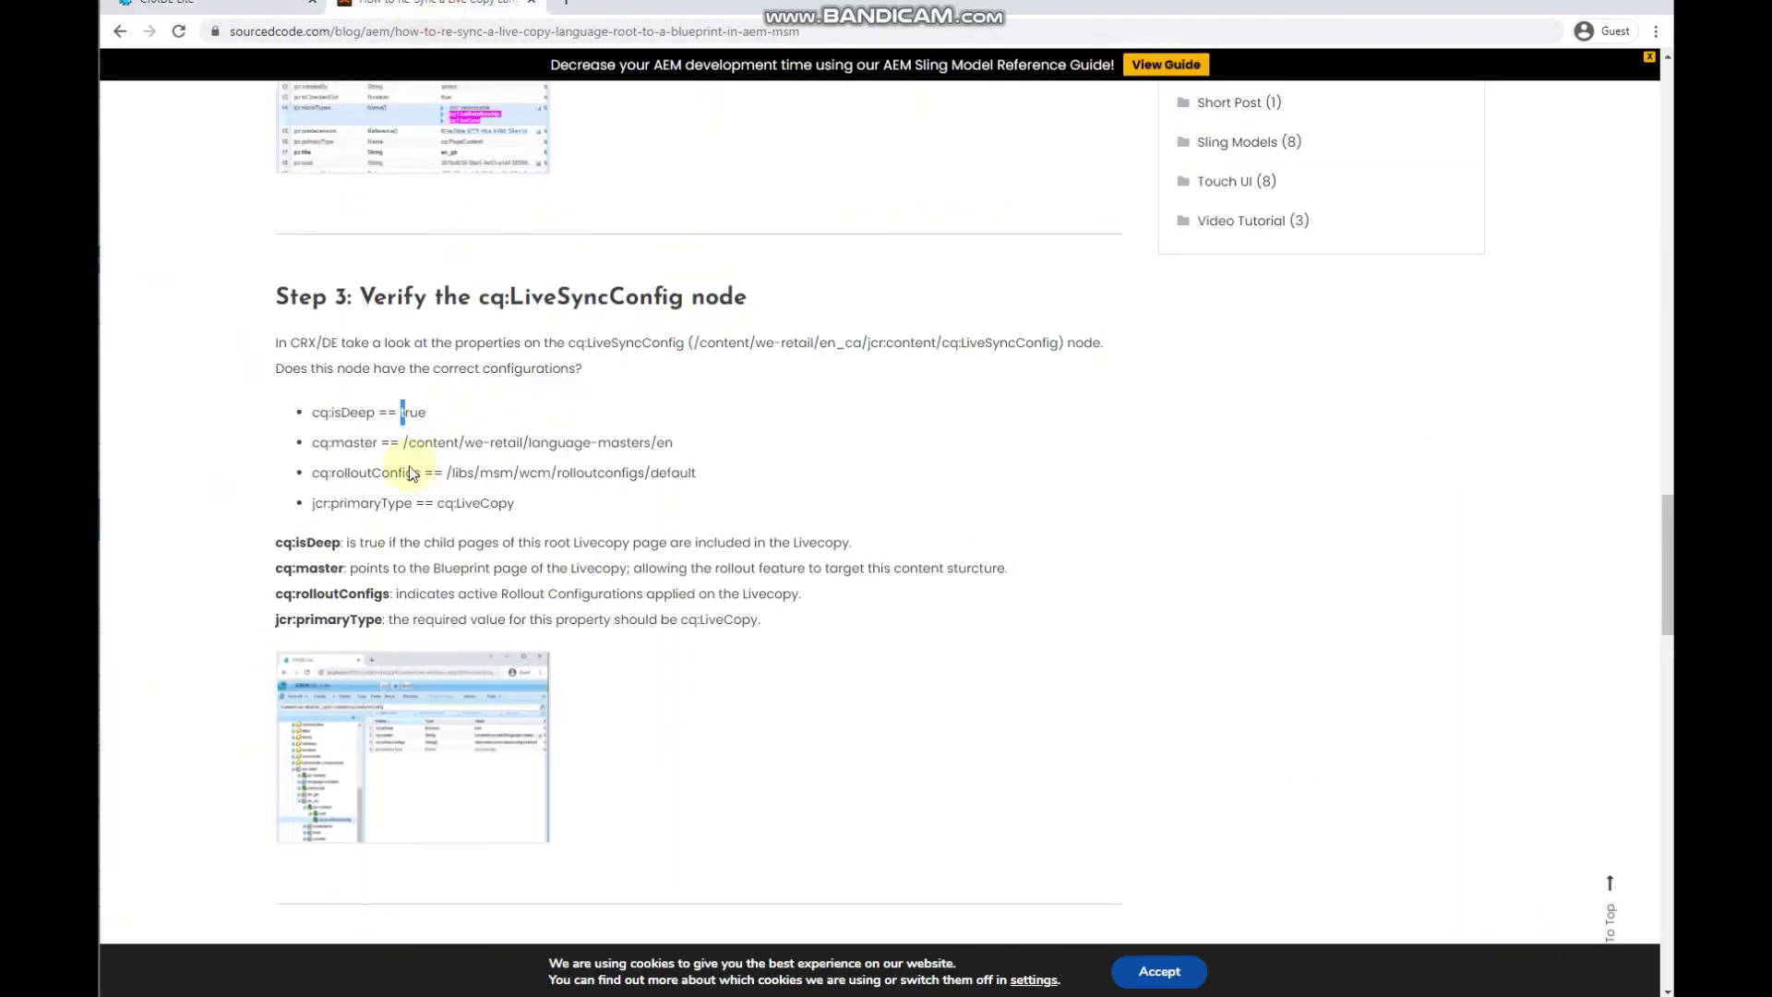
double_click(364, 443)
key(ctrl+c)
click(231, 8)
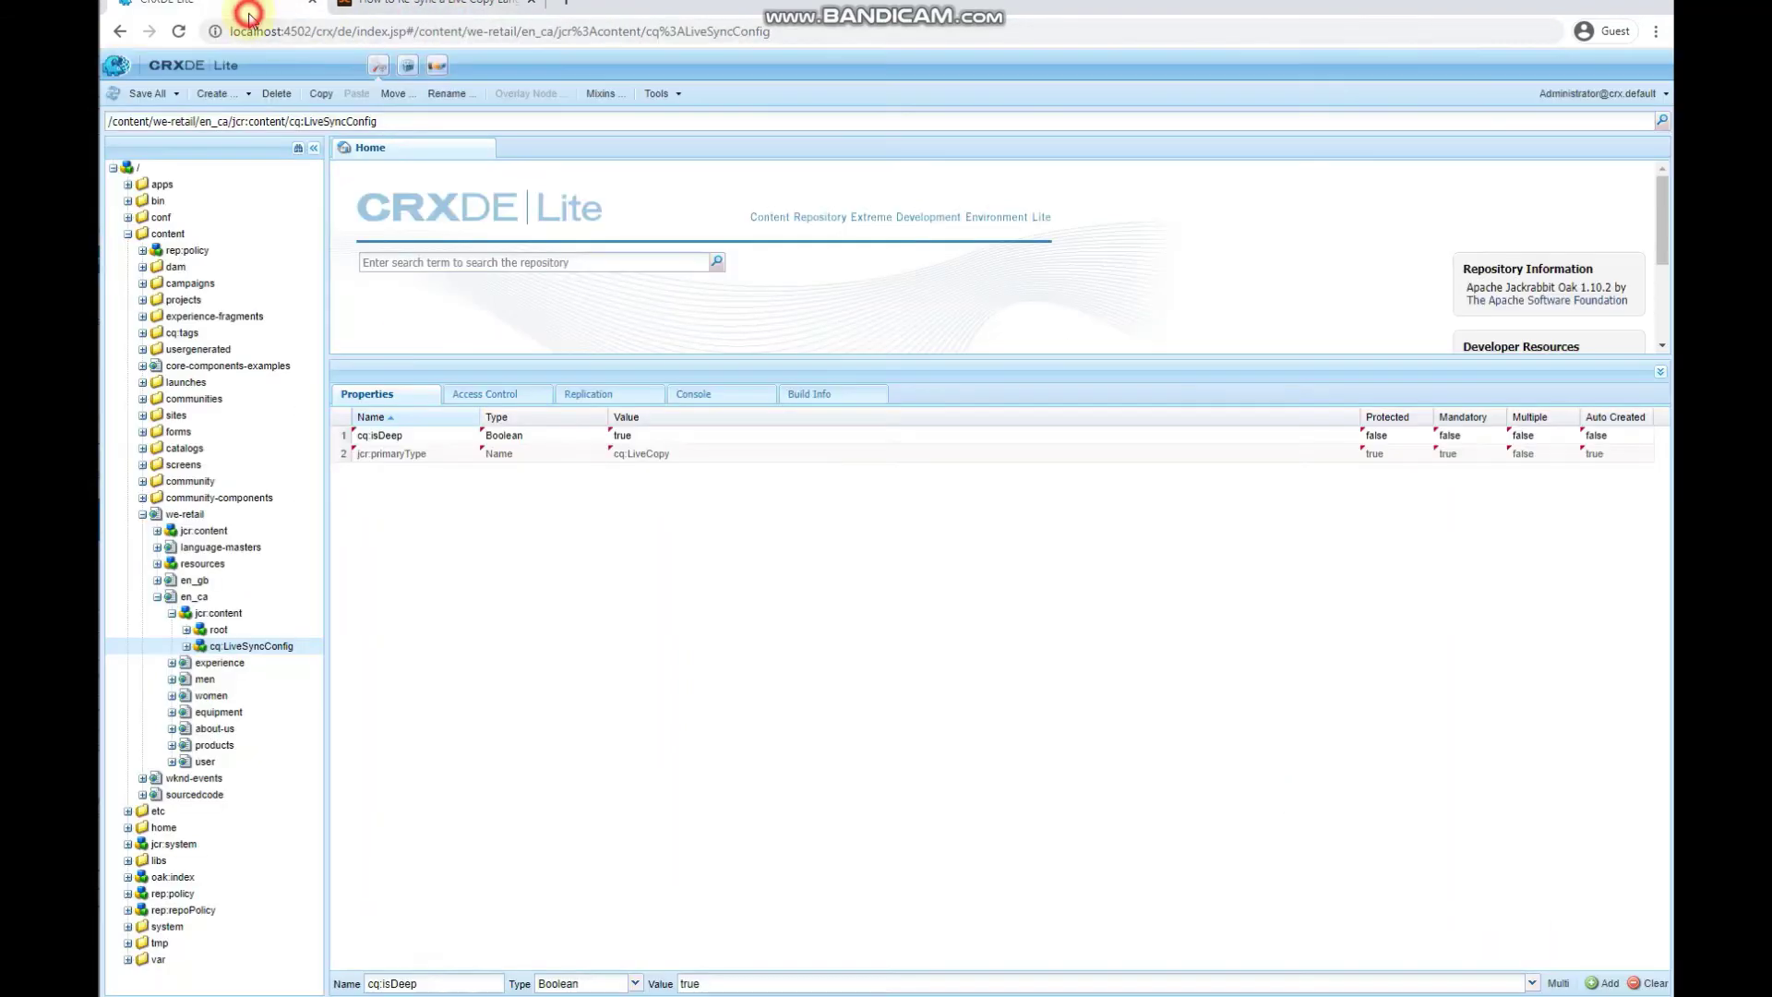
triple_click(445, 980)
key(ctrl+v)
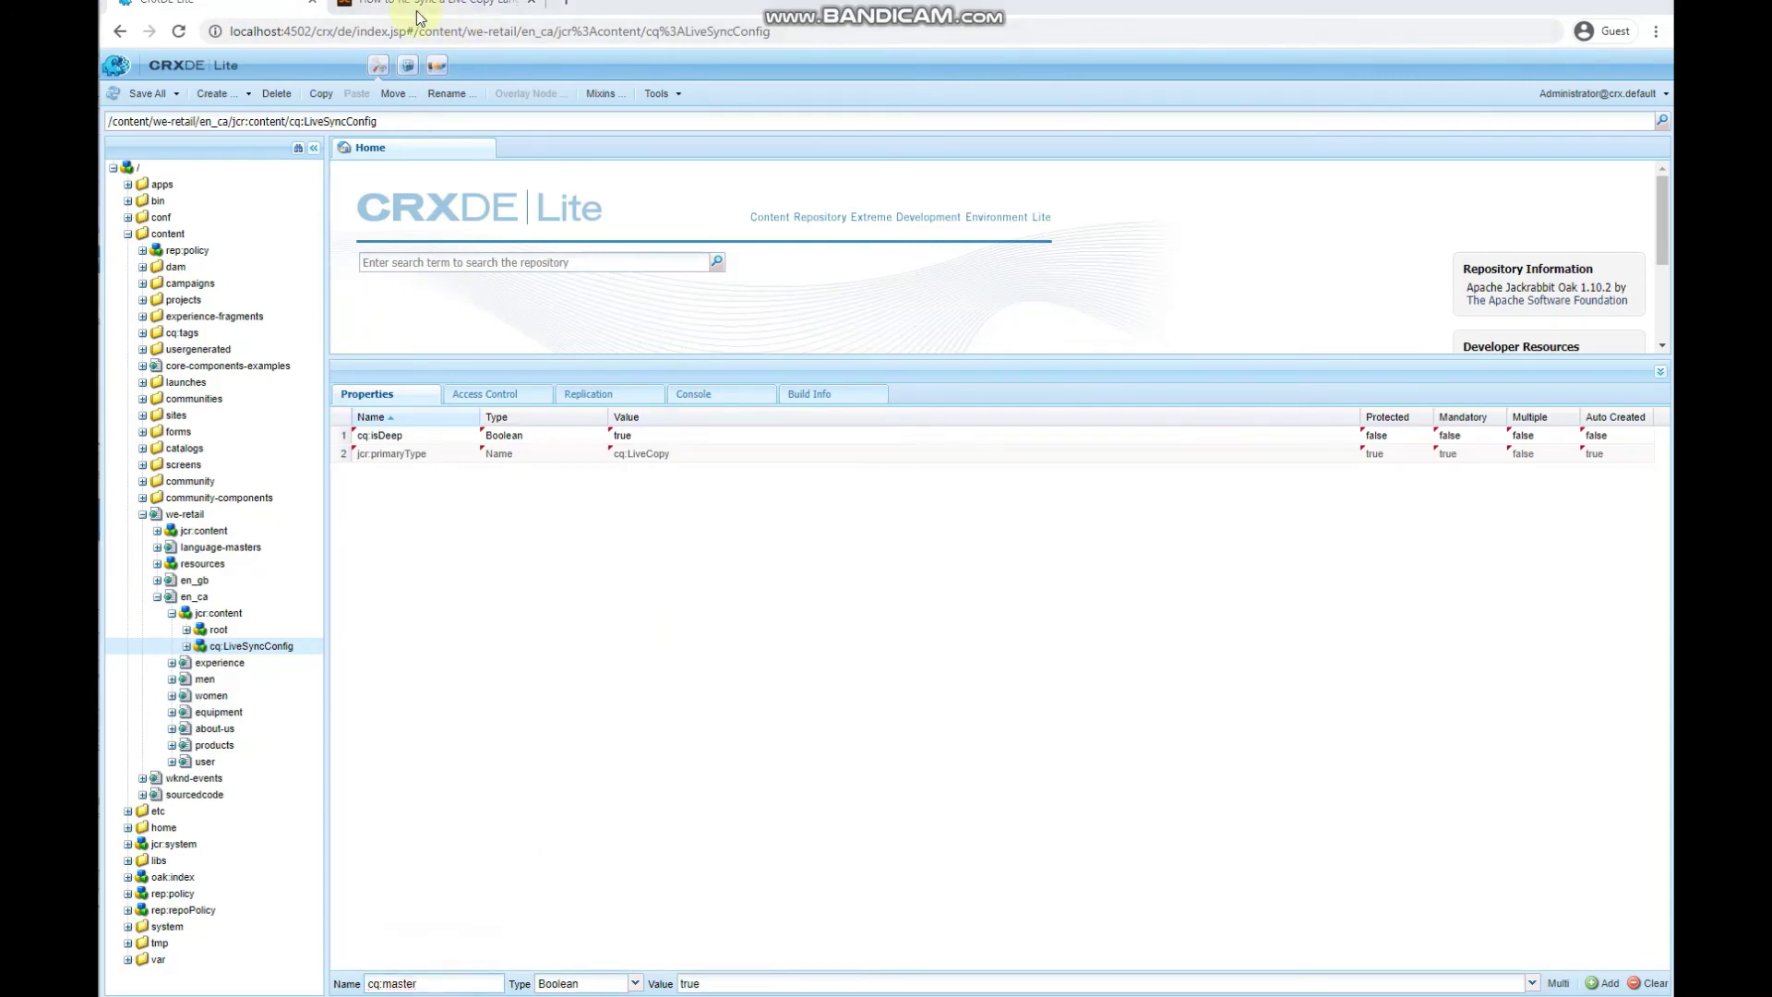
Give cq:master the String value /content/we-retail/language-masters/en and add it.
click(403, 5)
drag(403, 442, 694, 446)
key(ctrl+c)
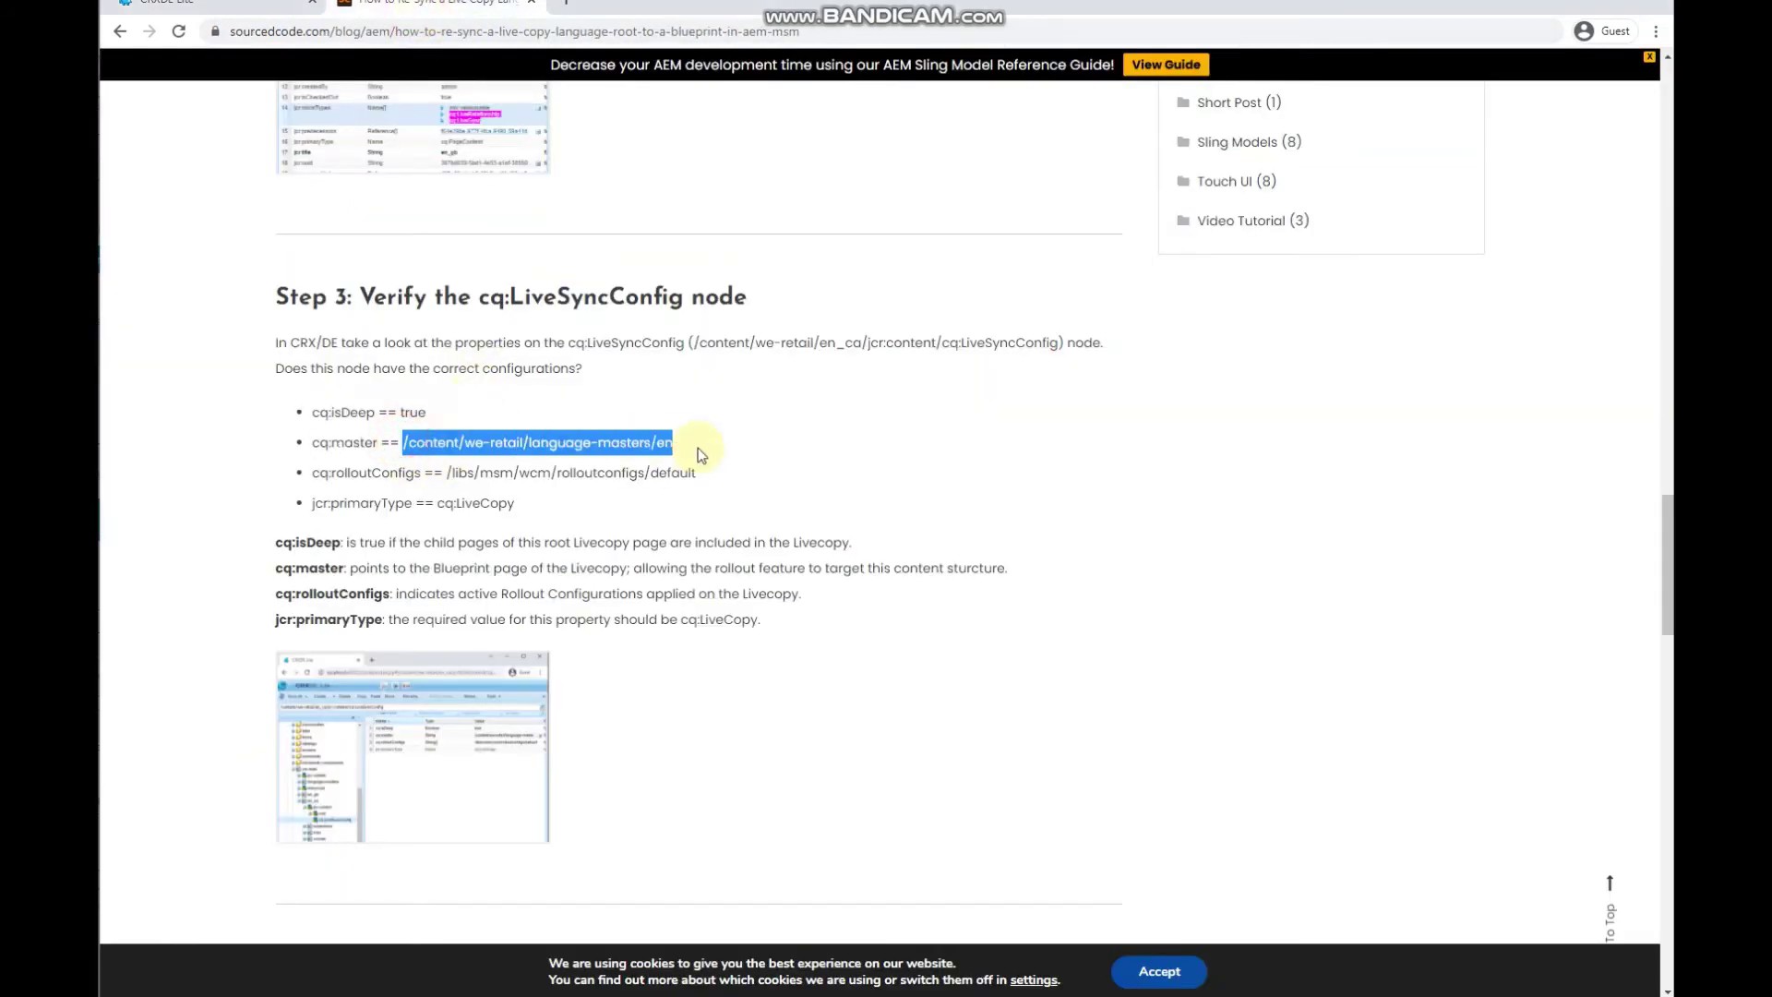
click(320, 11)
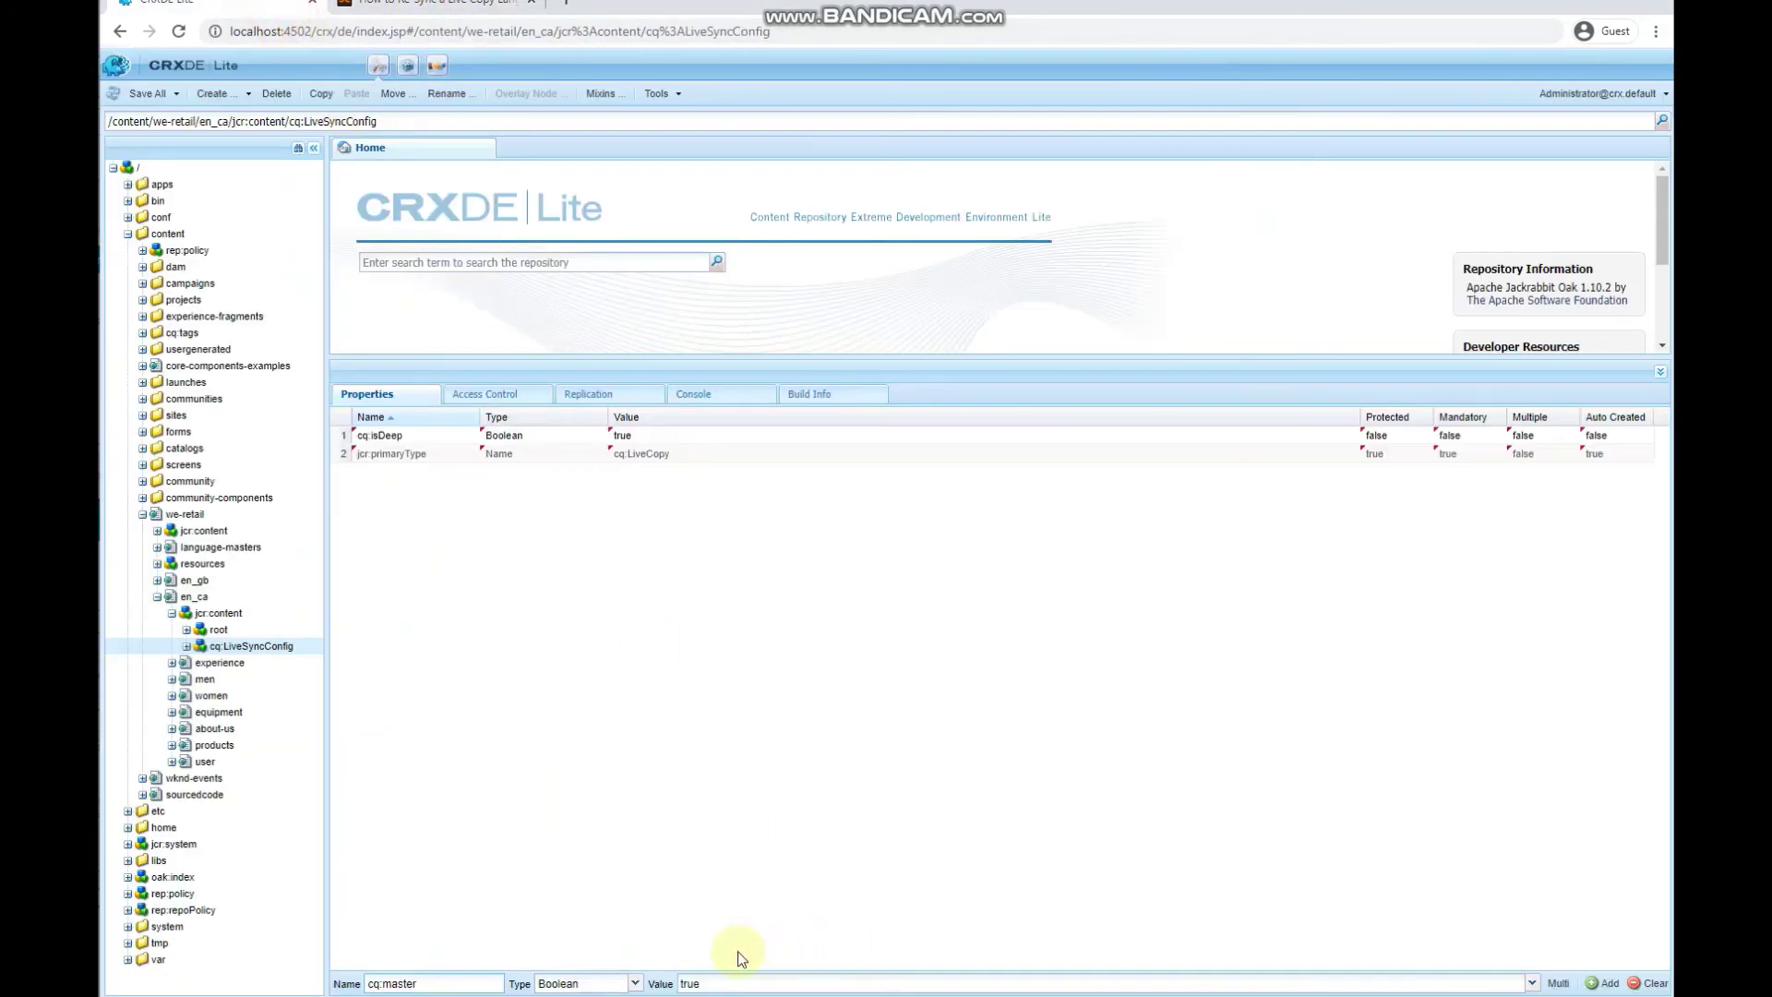
click(724, 981)
key(ctrl+v)
click(1604, 983)
click(627, 980)
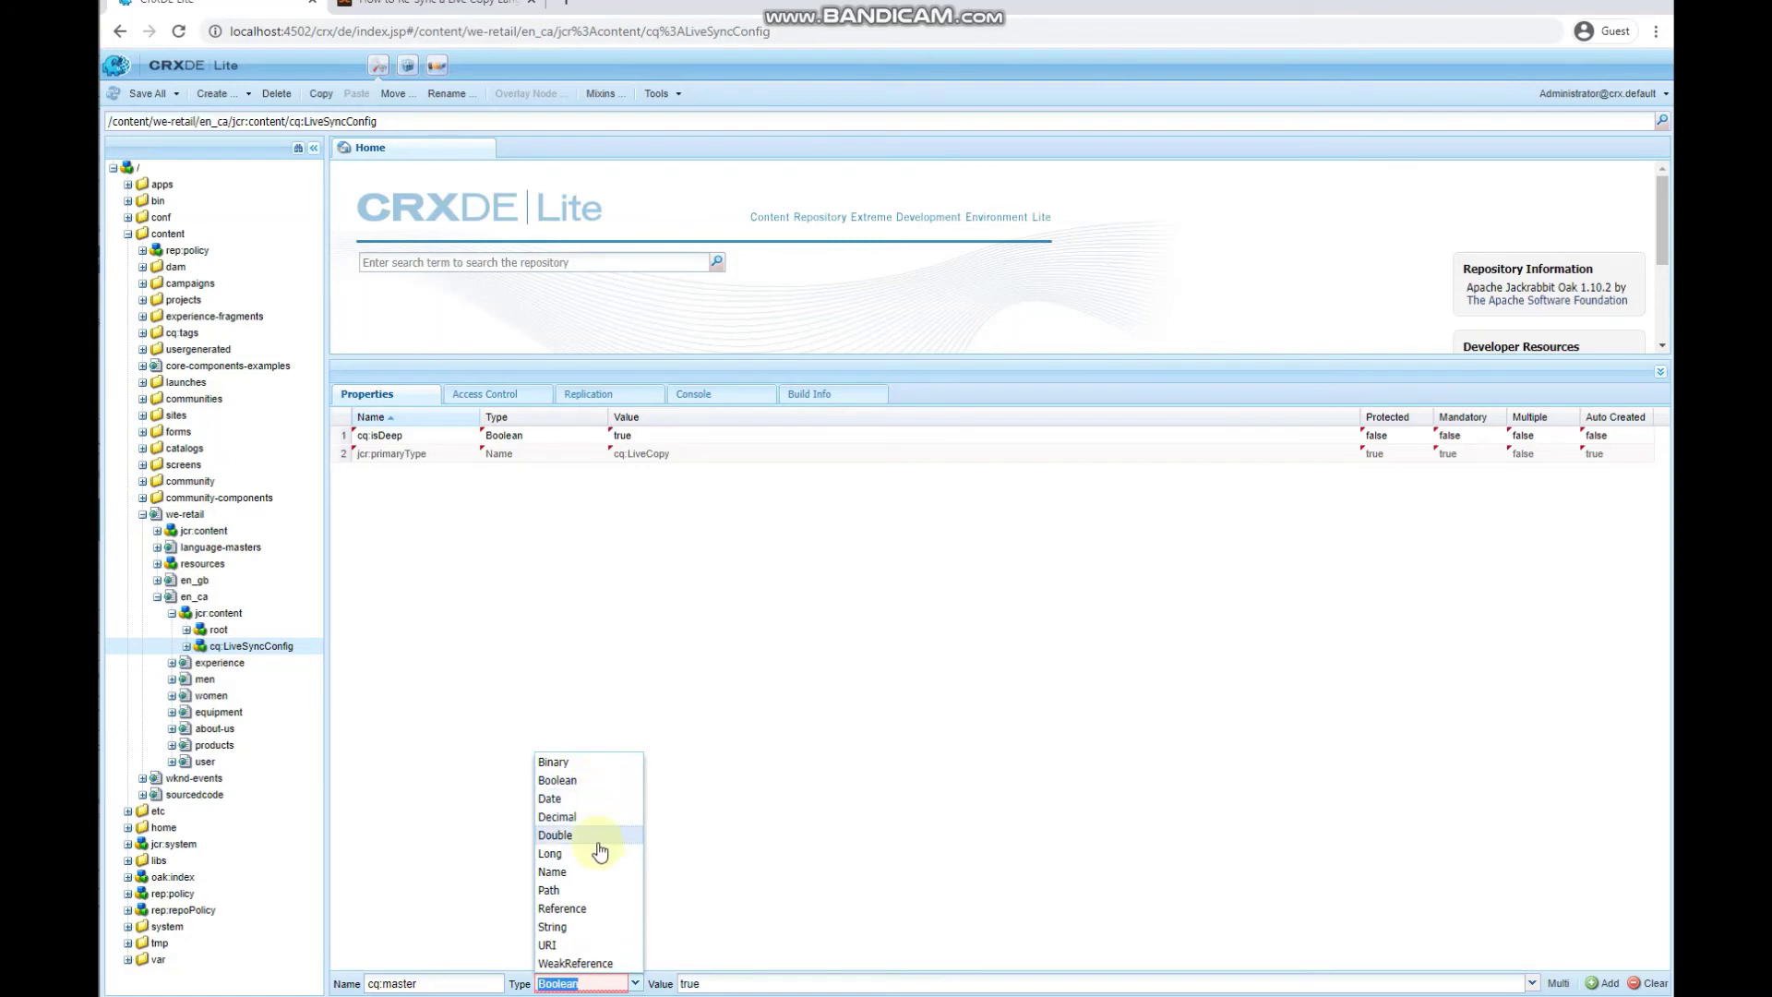
click(601, 928)
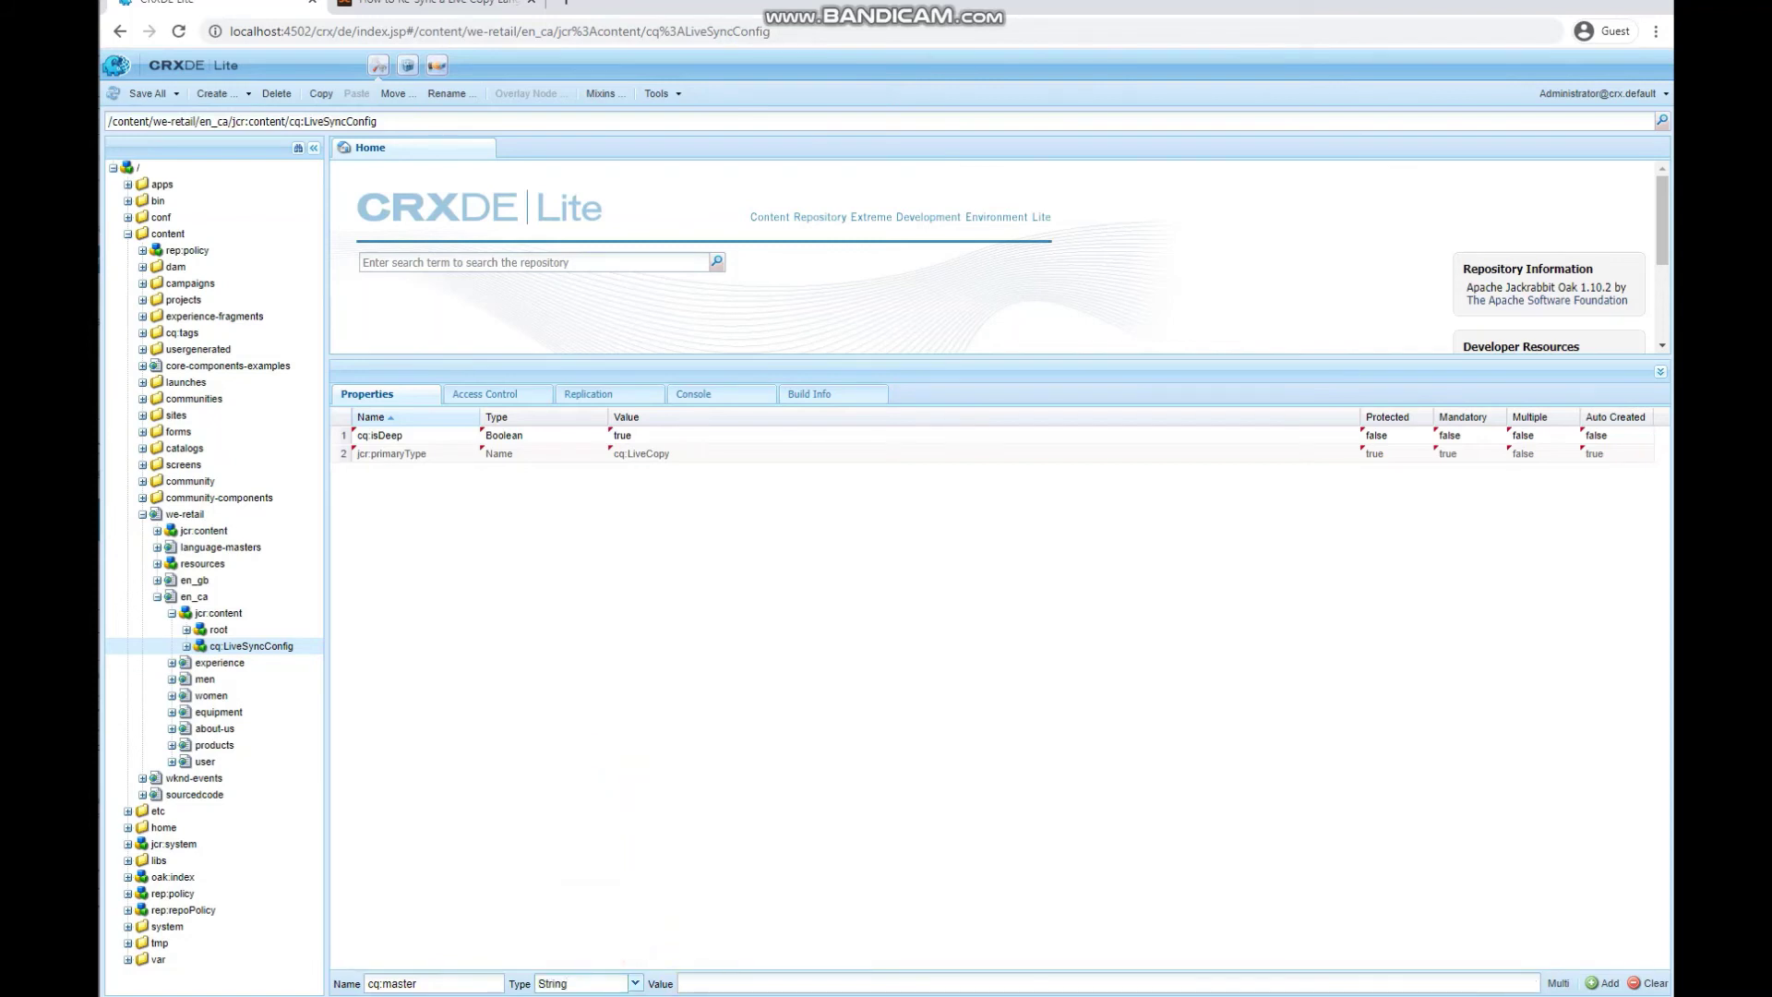
double_click(712, 981)
key(ctrl+v)
click(1606, 984)
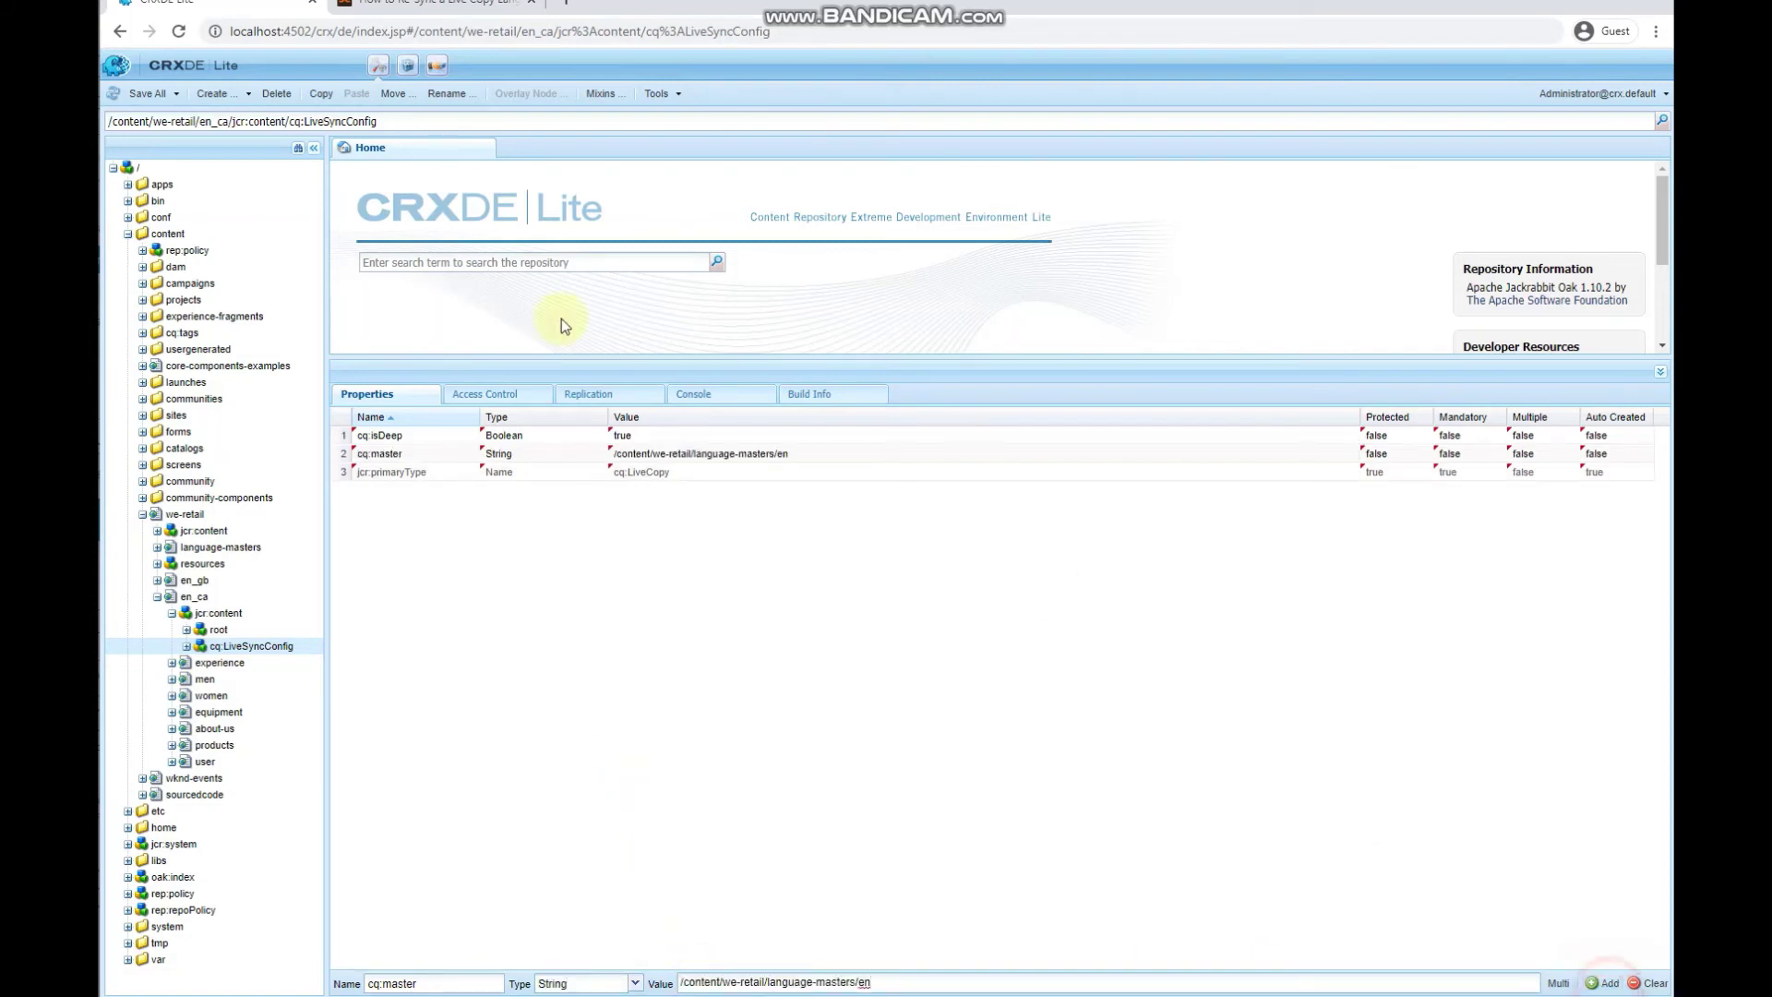
Enter cq:rolloutConfigs, copied from the blog, as the next property name.
click(383, 9)
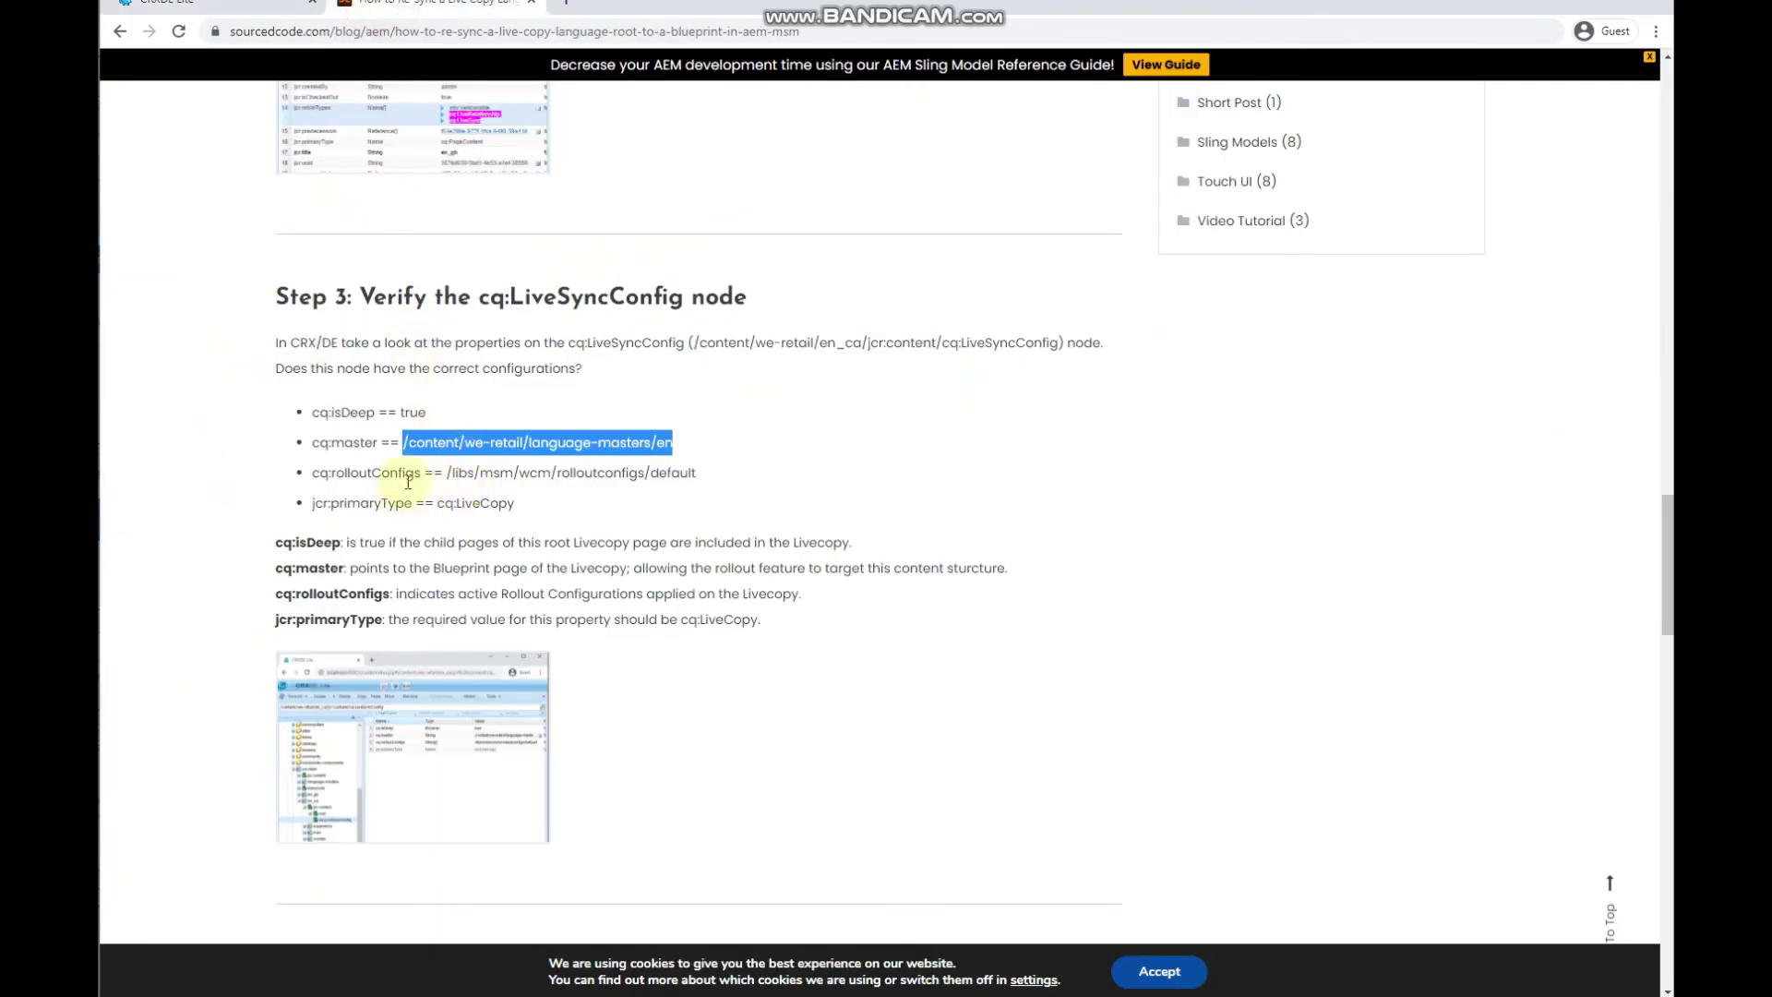
double_click(408, 476)
key(ctrl+c)
click(266, 11)
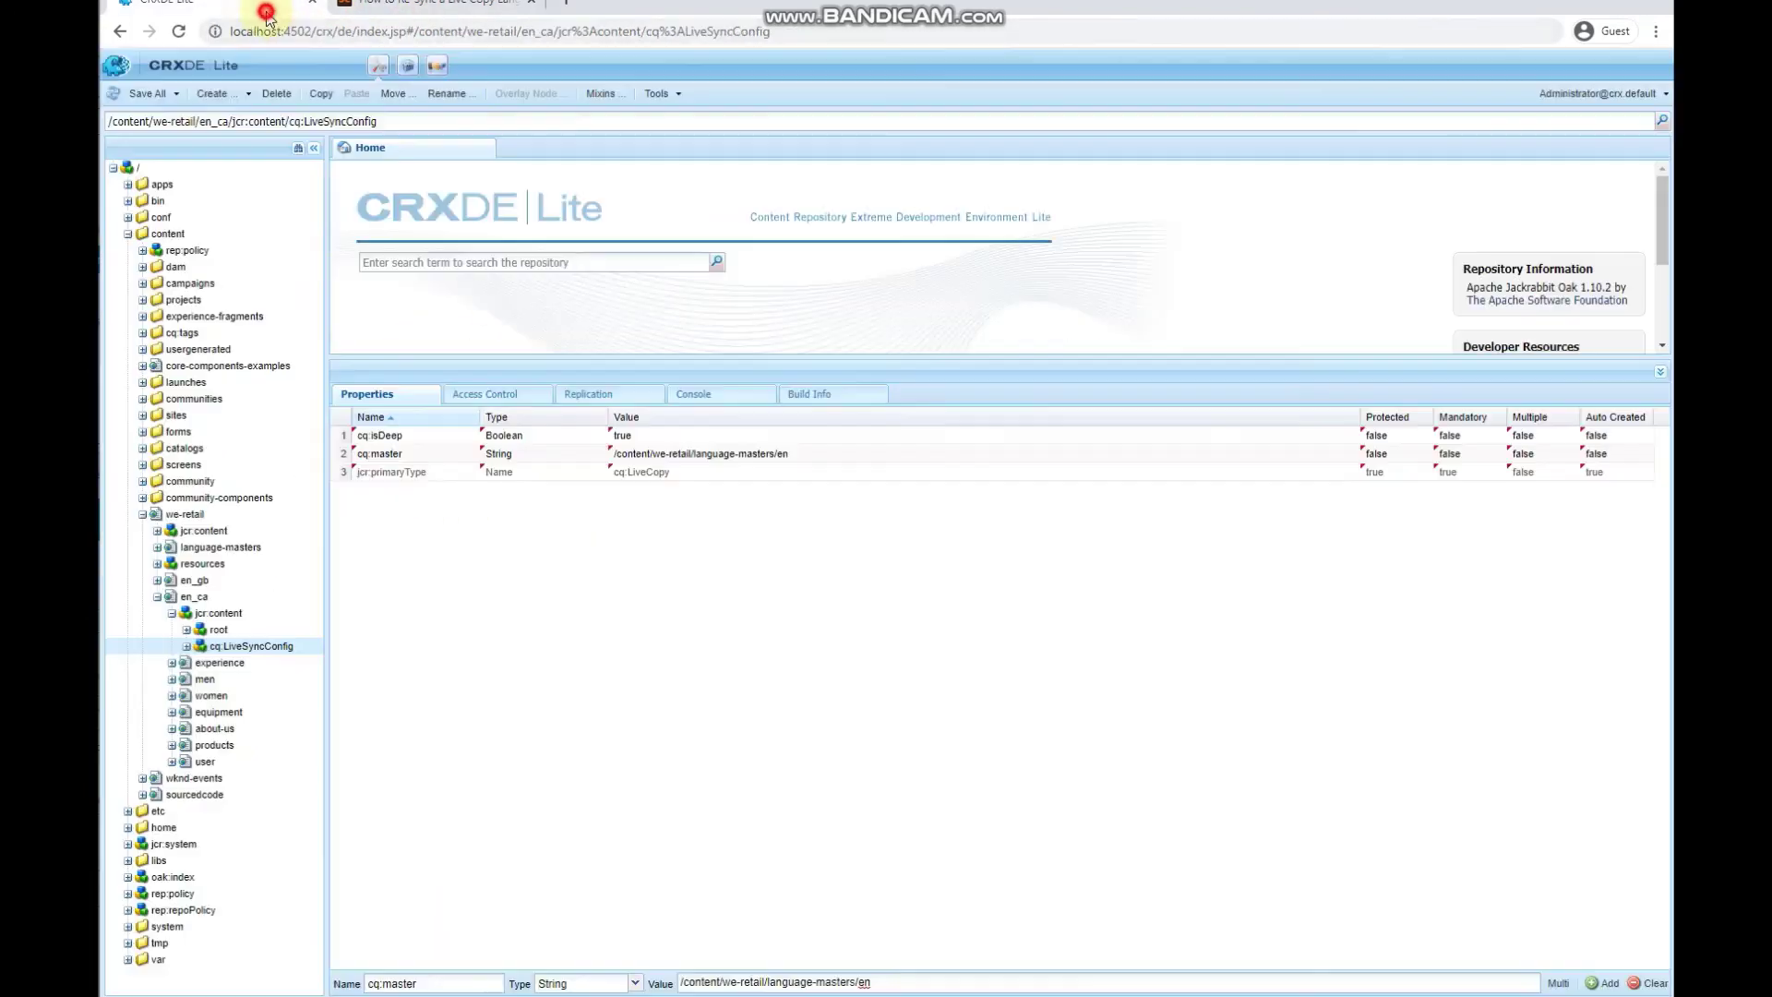
double_click(436, 982)
key(ctrl+v)
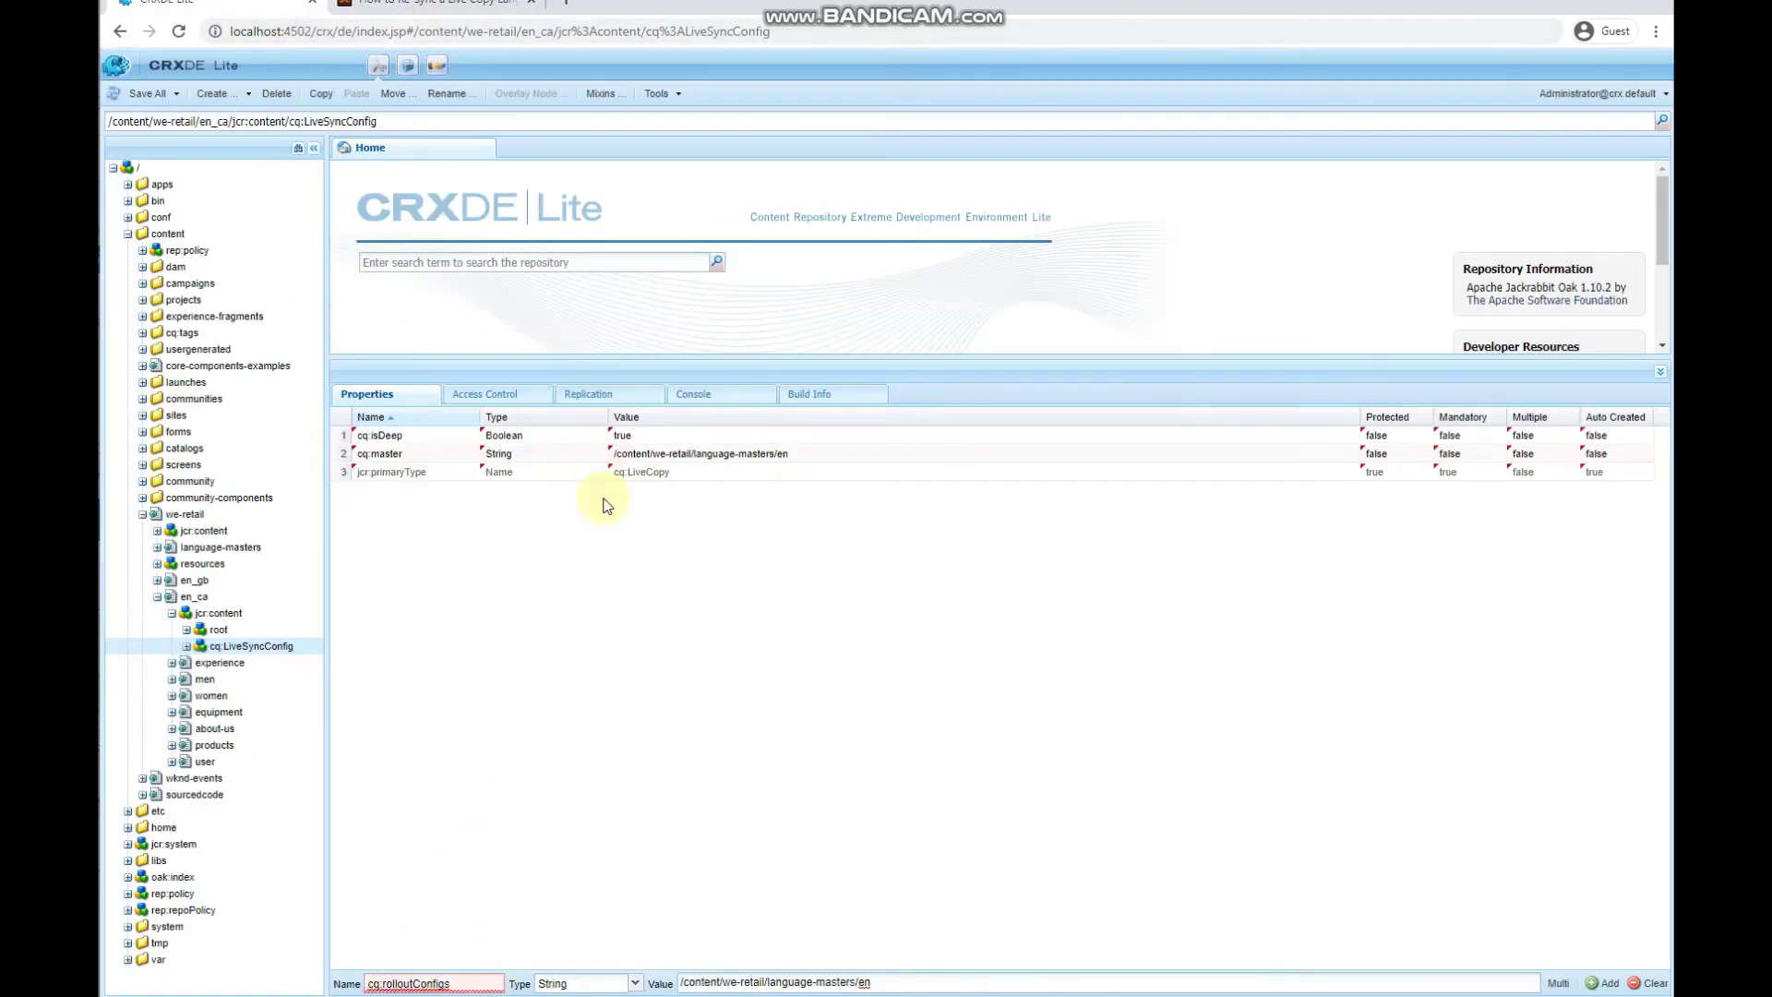
Paste /libs/msm/wcm/rolloutconfigs/default as the new property's value and make it multi-valued.
click(443, 9)
drag(444, 472, 700, 472)
key(ctrl+c)
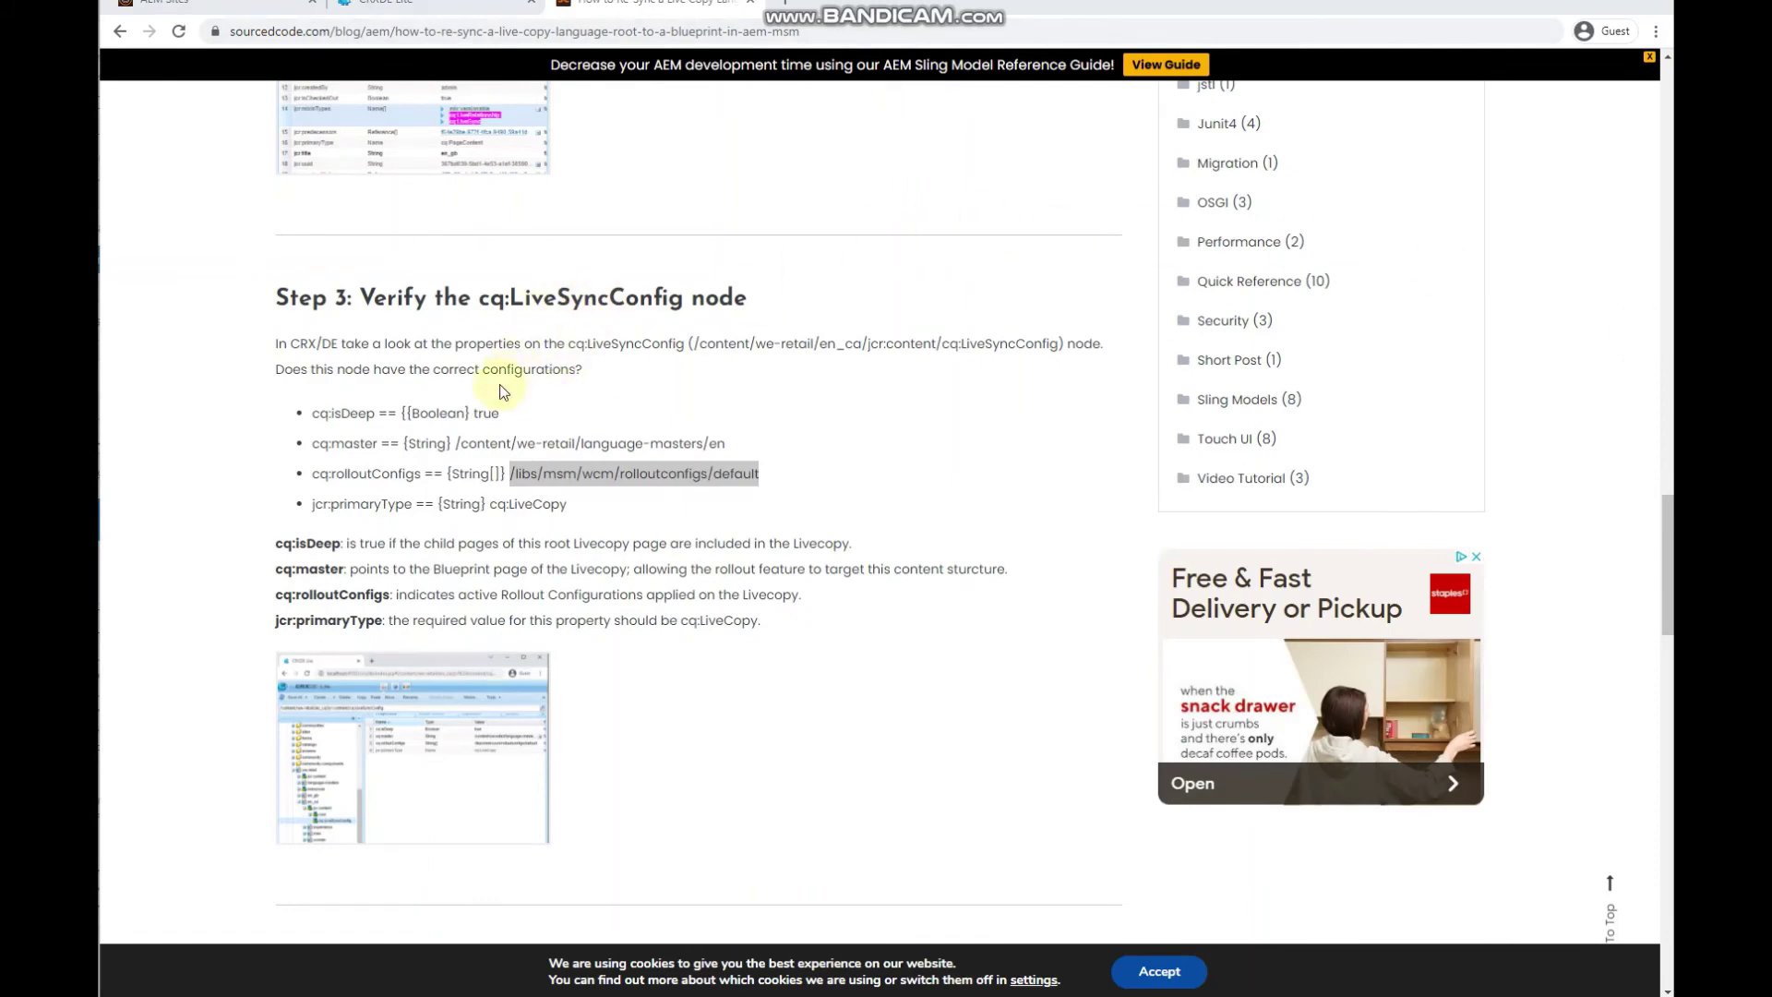
click(457, 11)
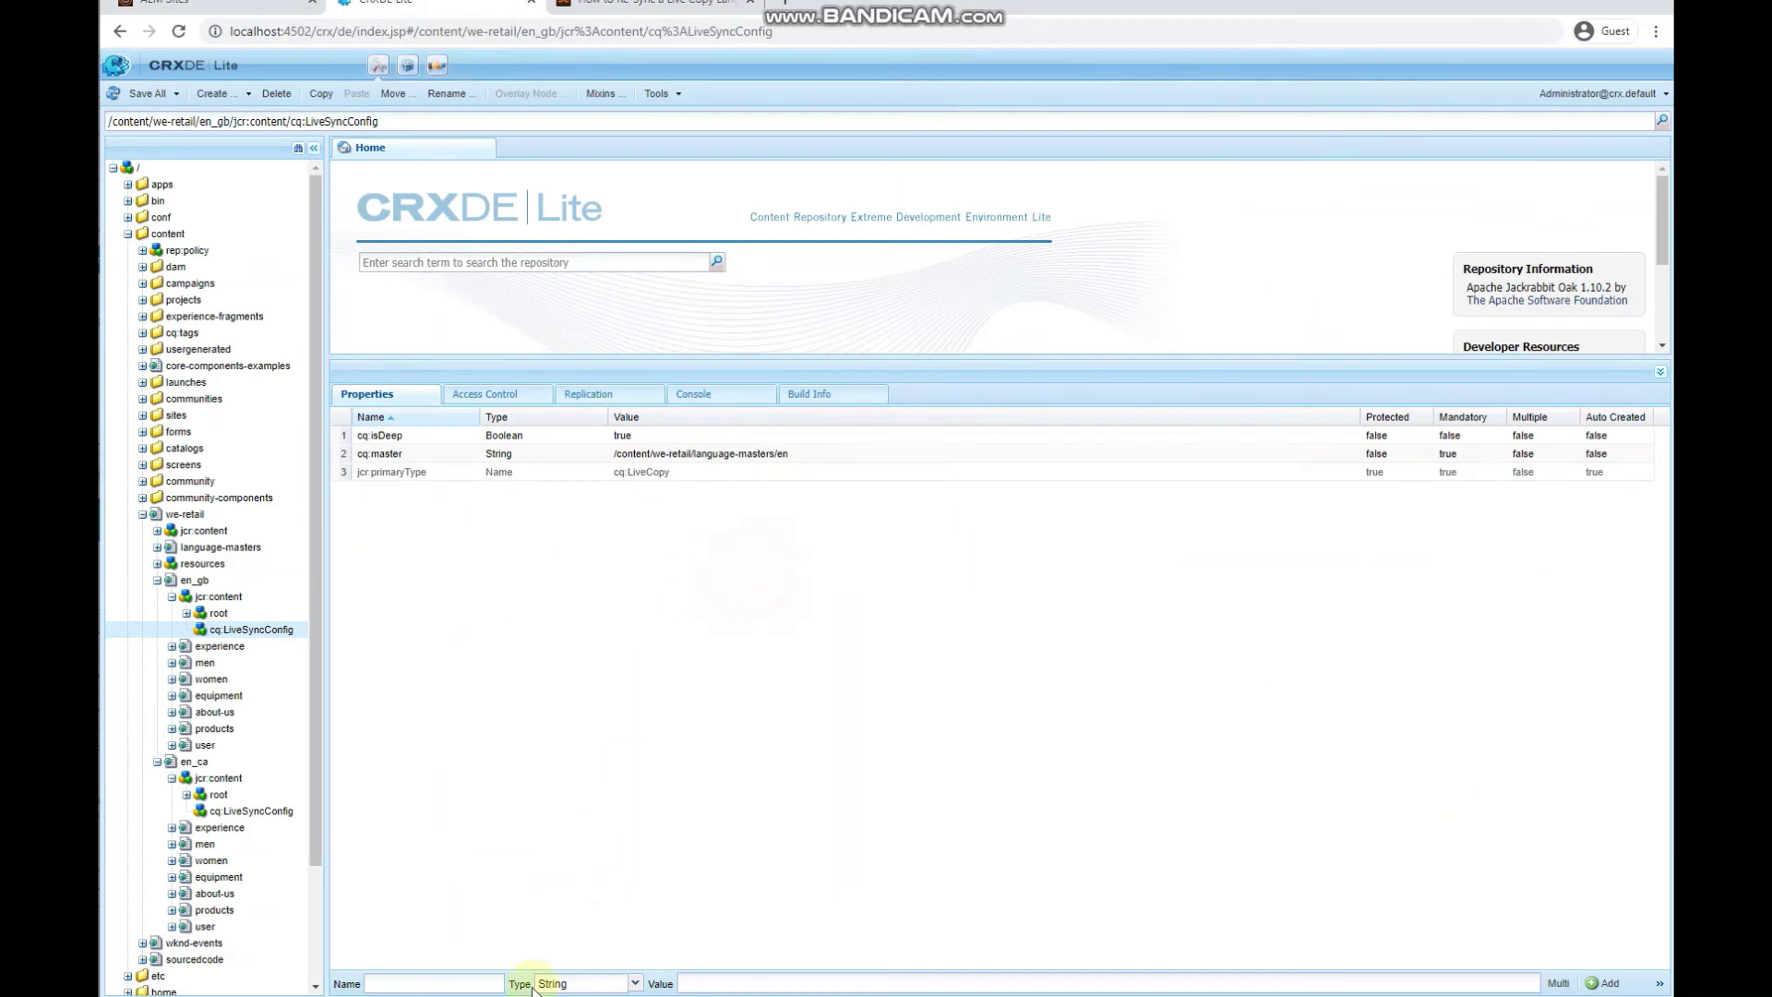
click(702, 981)
key(ctrl+v)
click(1558, 983)
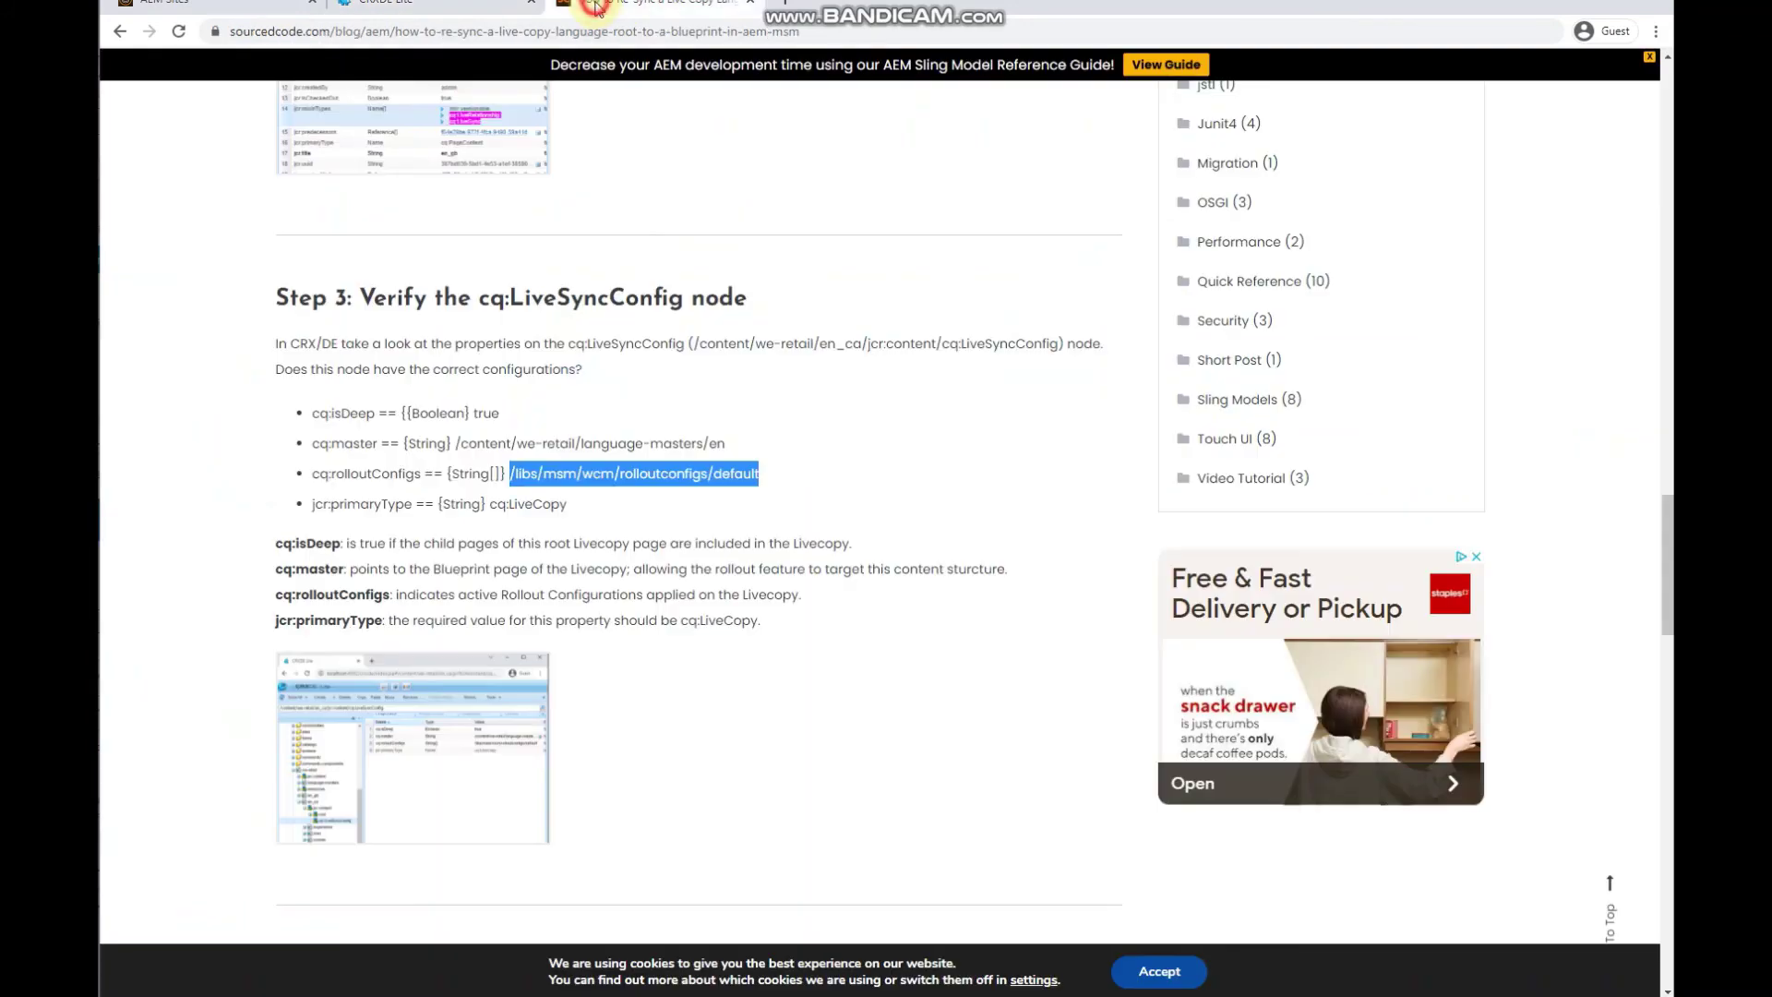
Name the property cq:rolloutConfigs, add it as String[], and confirm its value.
click(596, 9)
drag(420, 473, 312, 474)
key(ctrl+c)
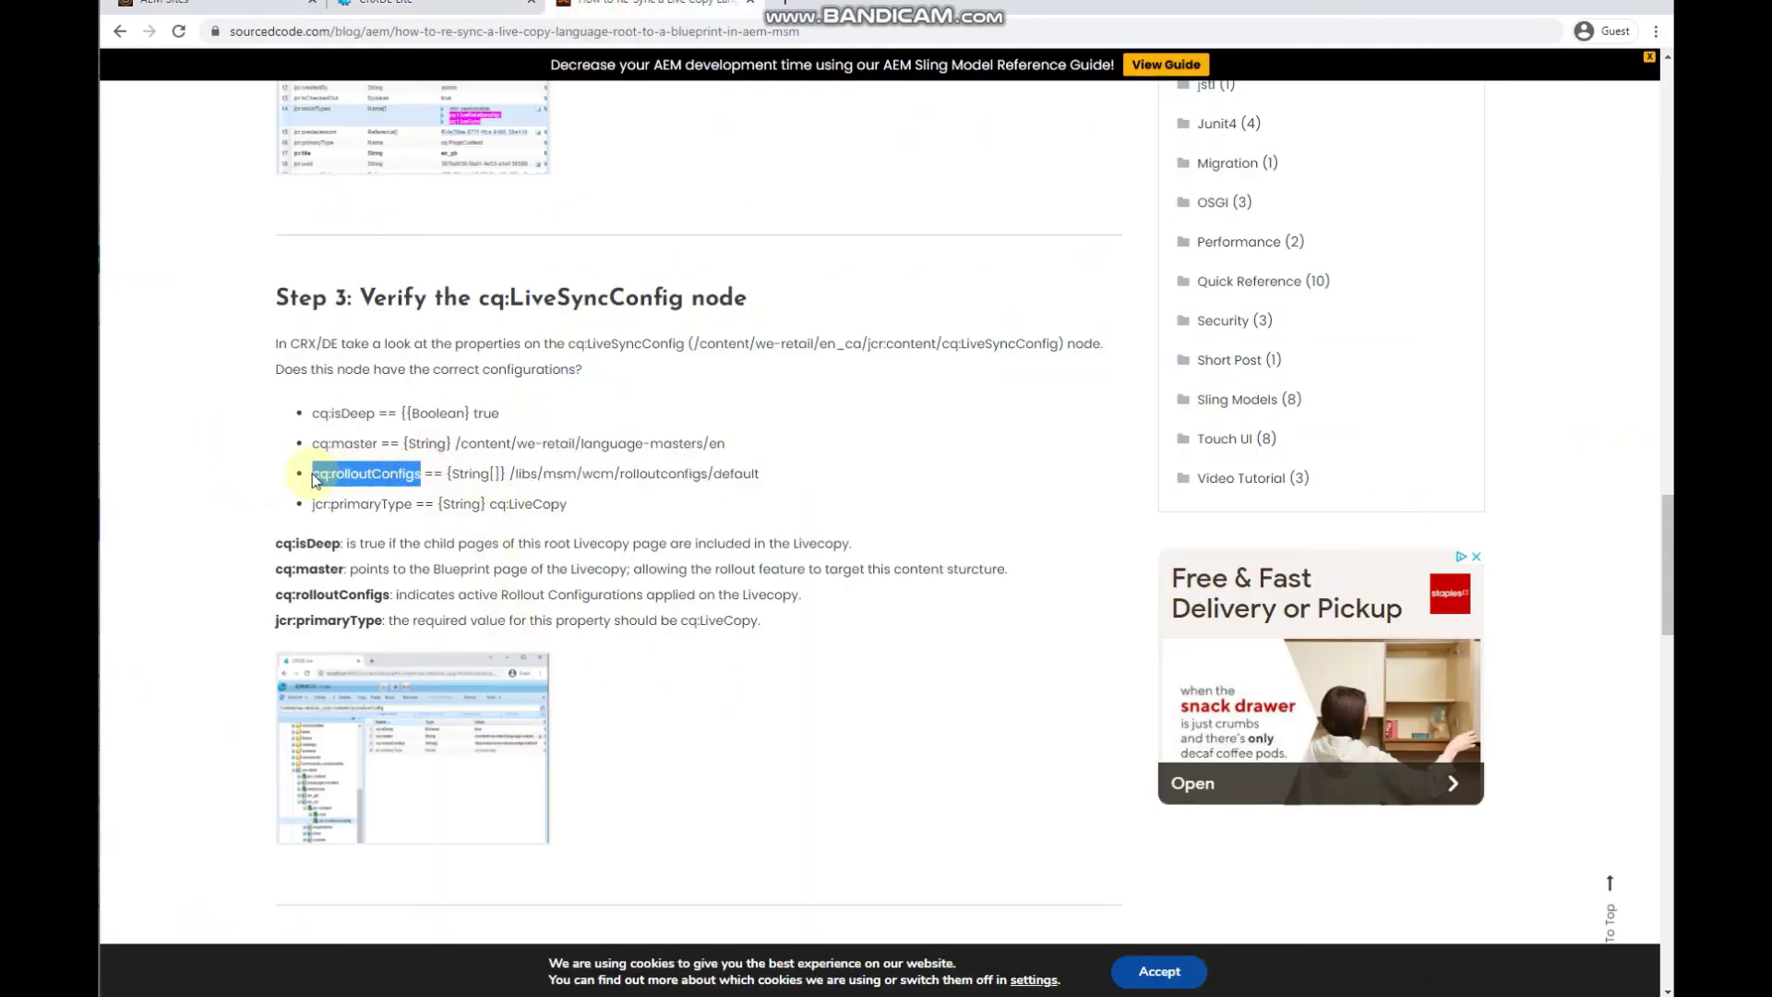
click(471, 13)
click(462, 983)
key(ctrl+v)
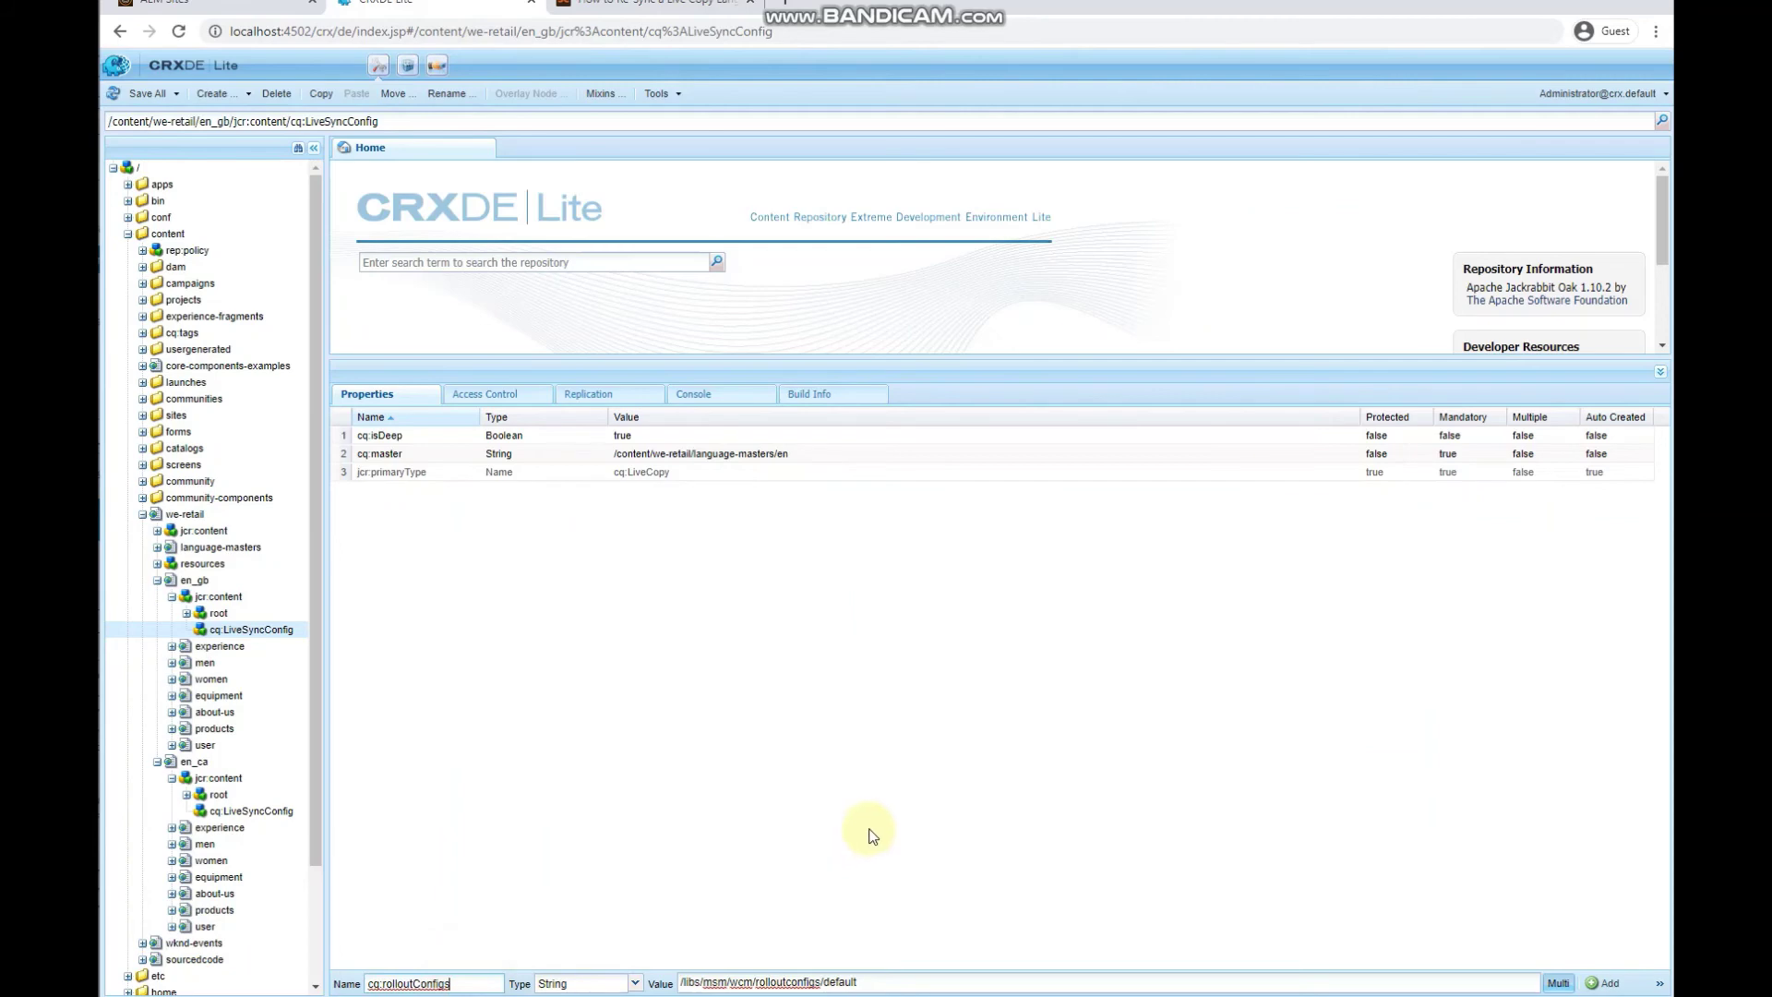
click(1032, 846)
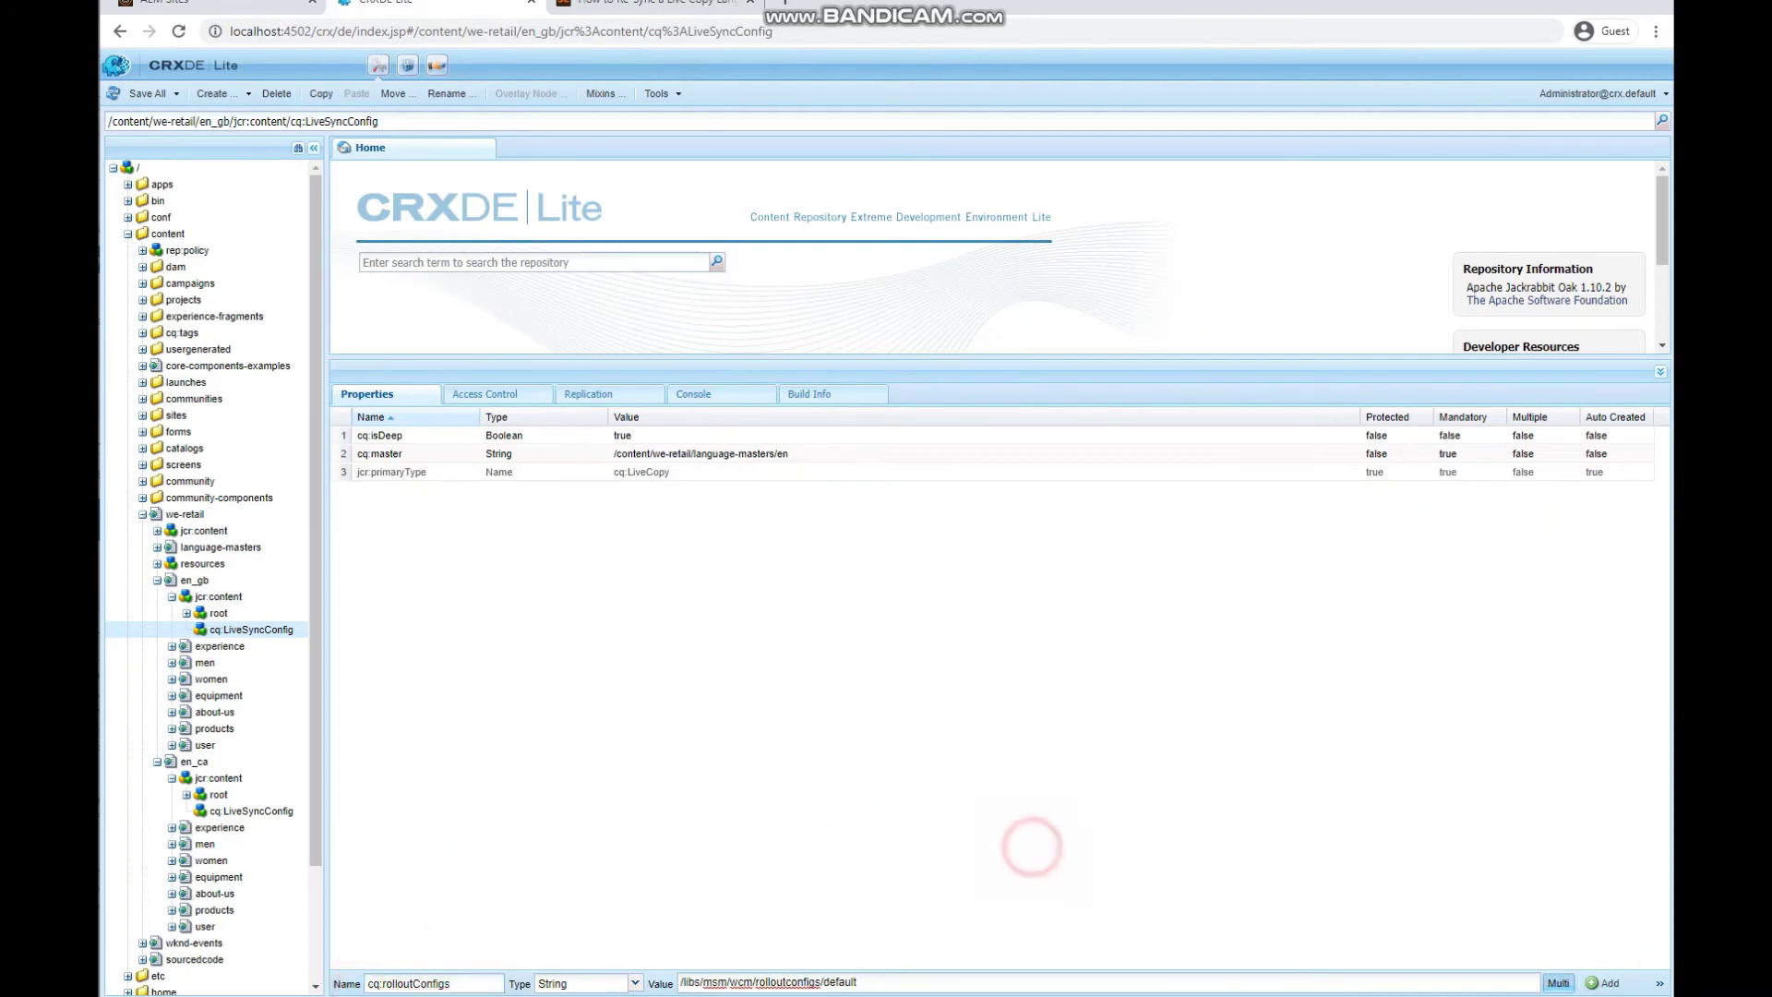
click(1606, 983)
click(965, 643)
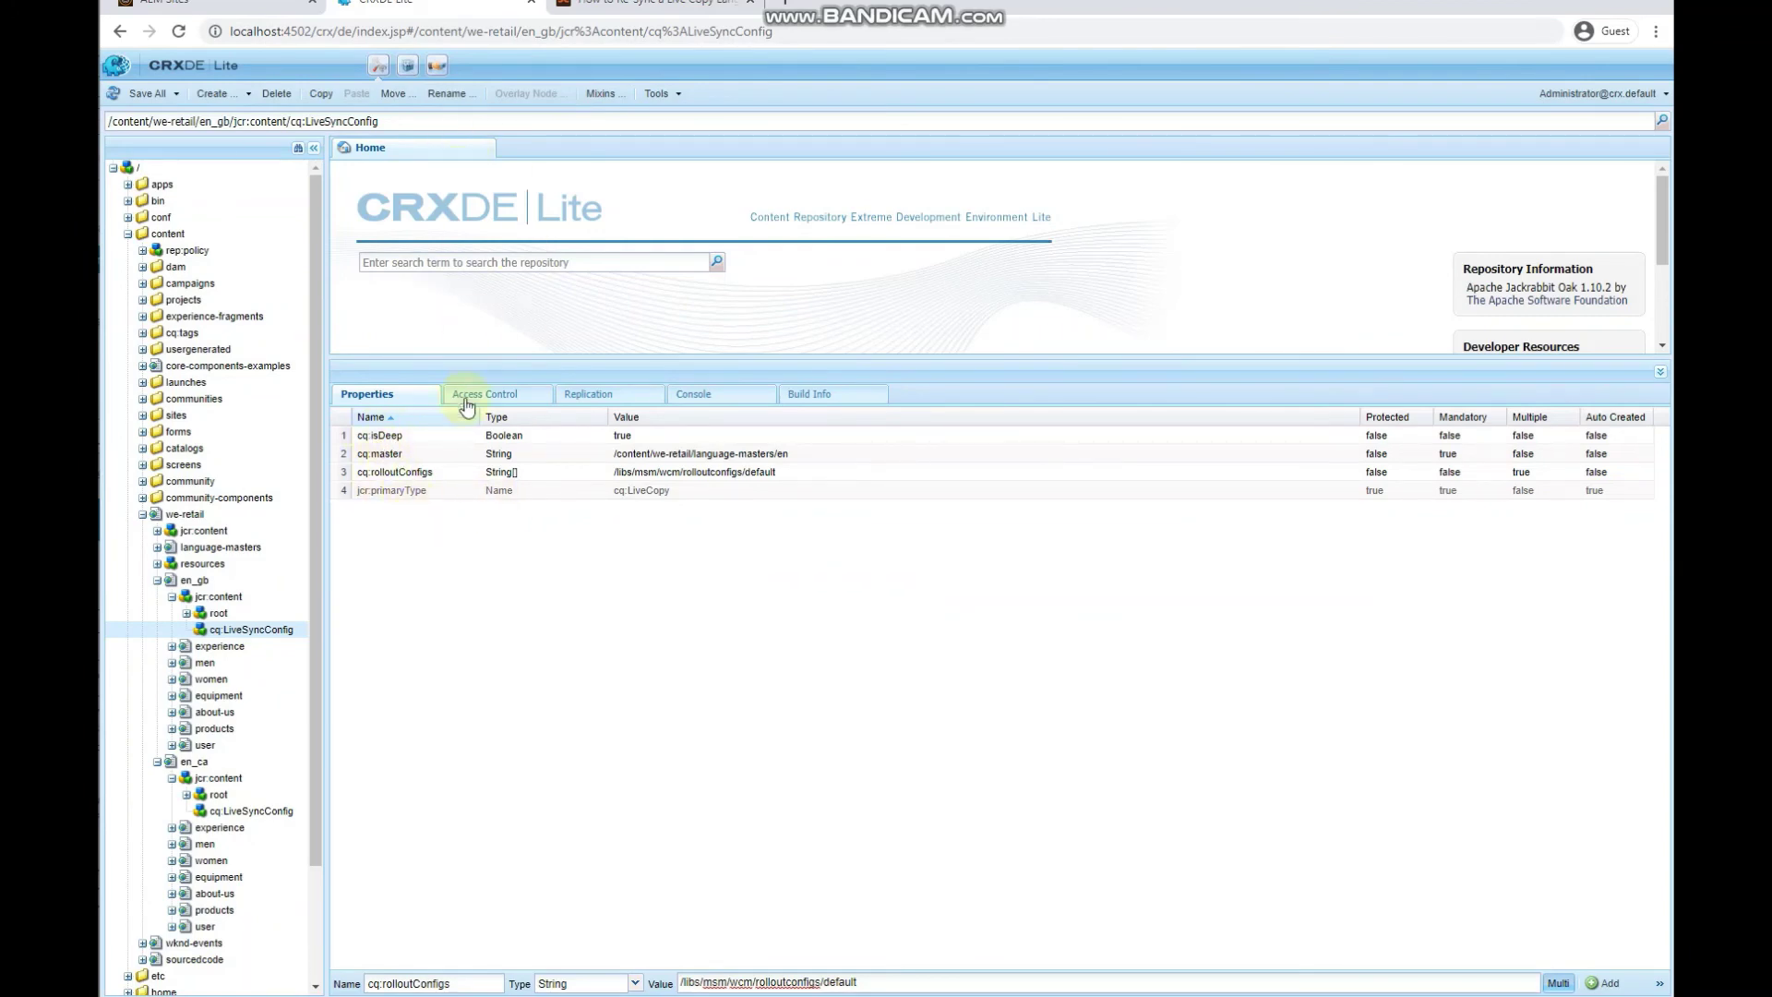
Scroll the Sourced Code article down to Step 4, 'Final Step, Test It!', and its Last Thoughts.
click(583, 6)
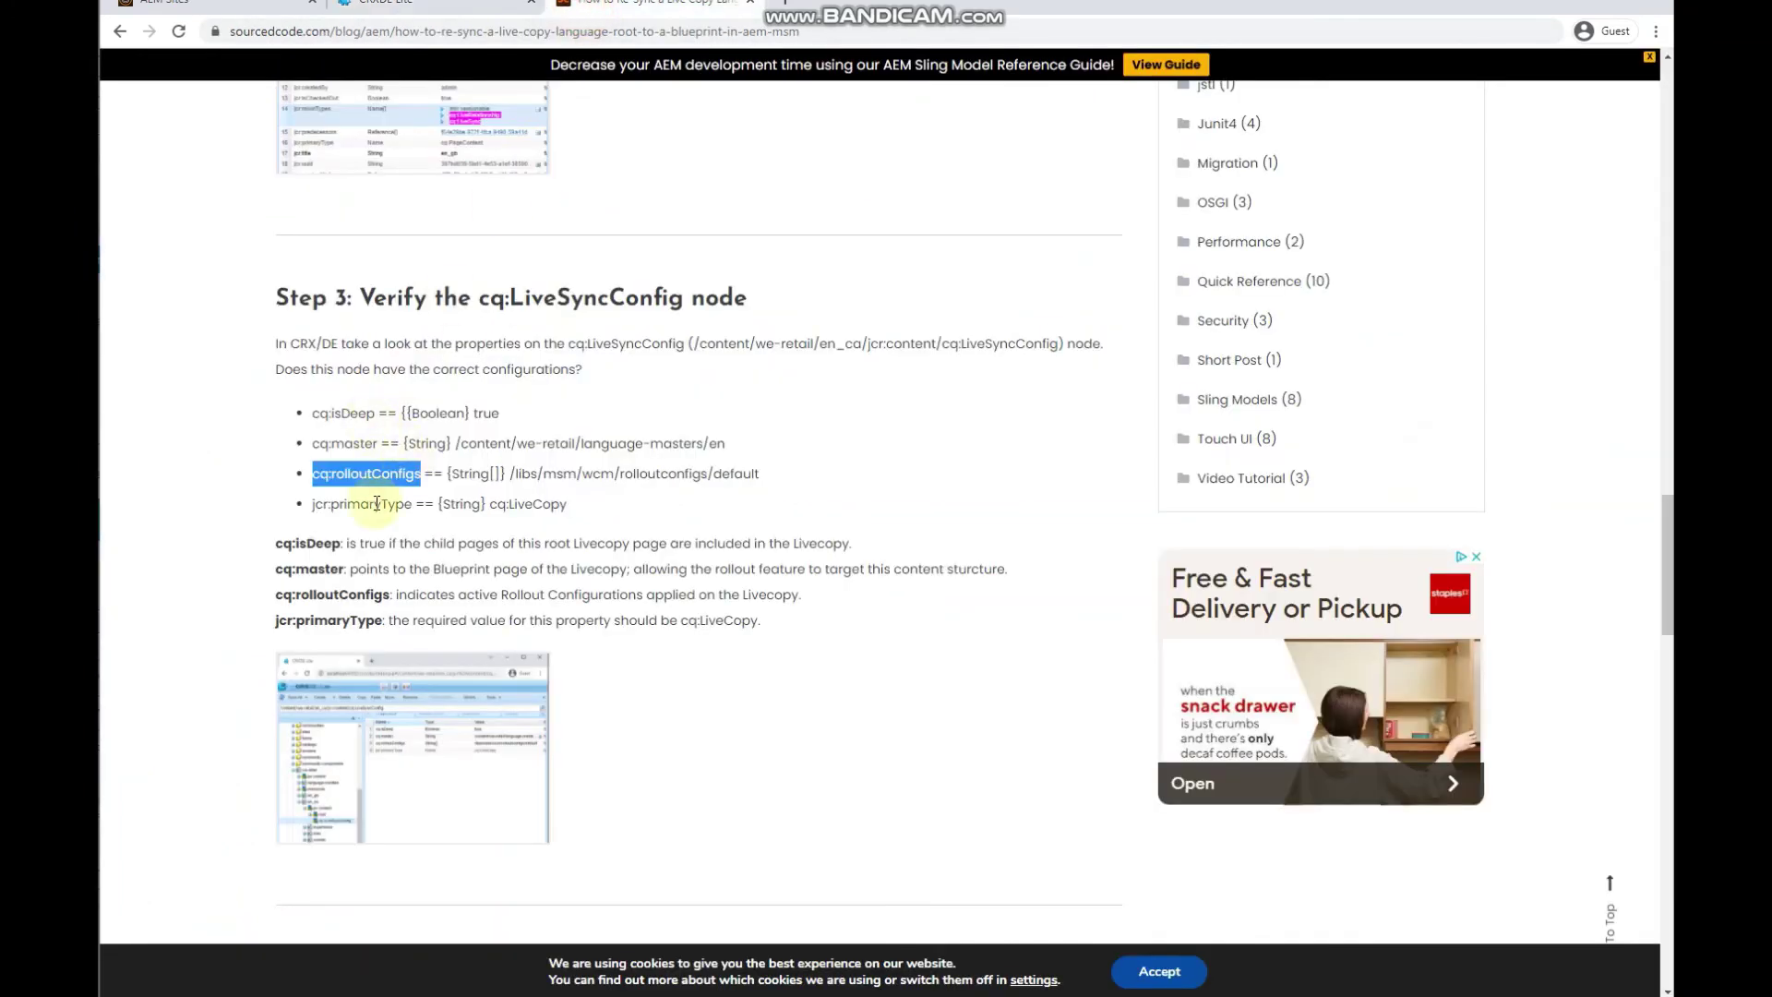
click(491, 11)
click(591, 11)
scroll(533, 509, down, 7)
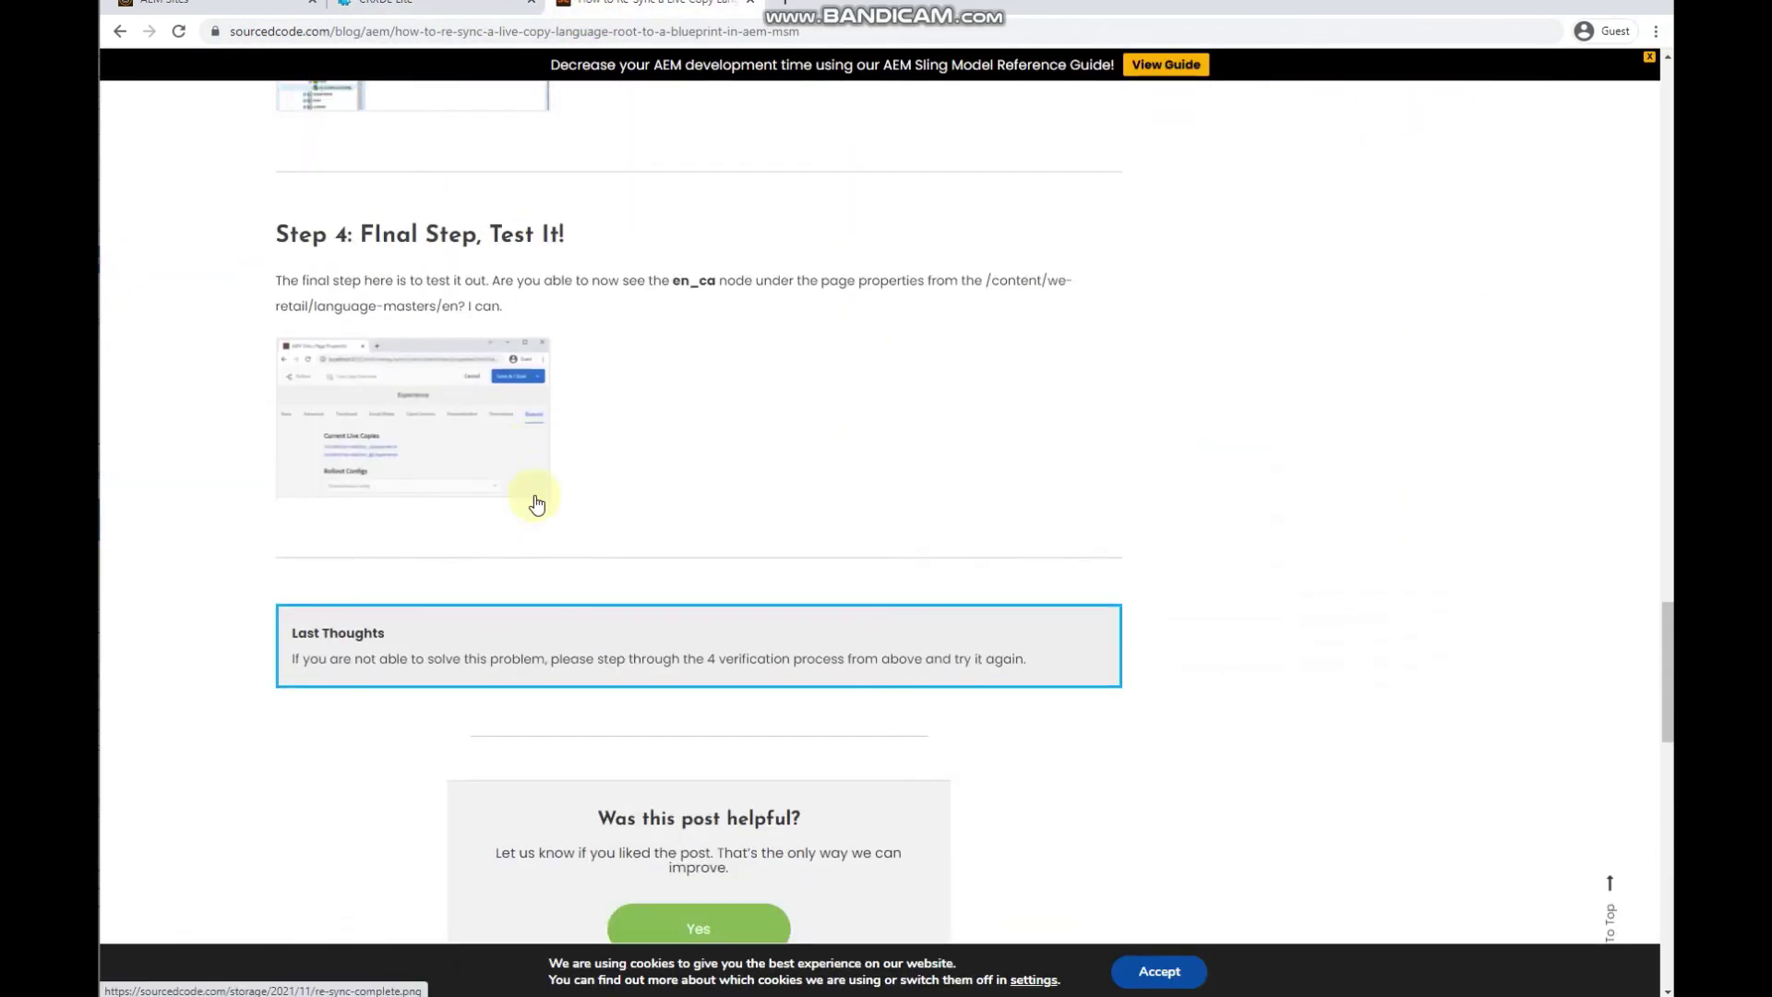
click(672, 408)
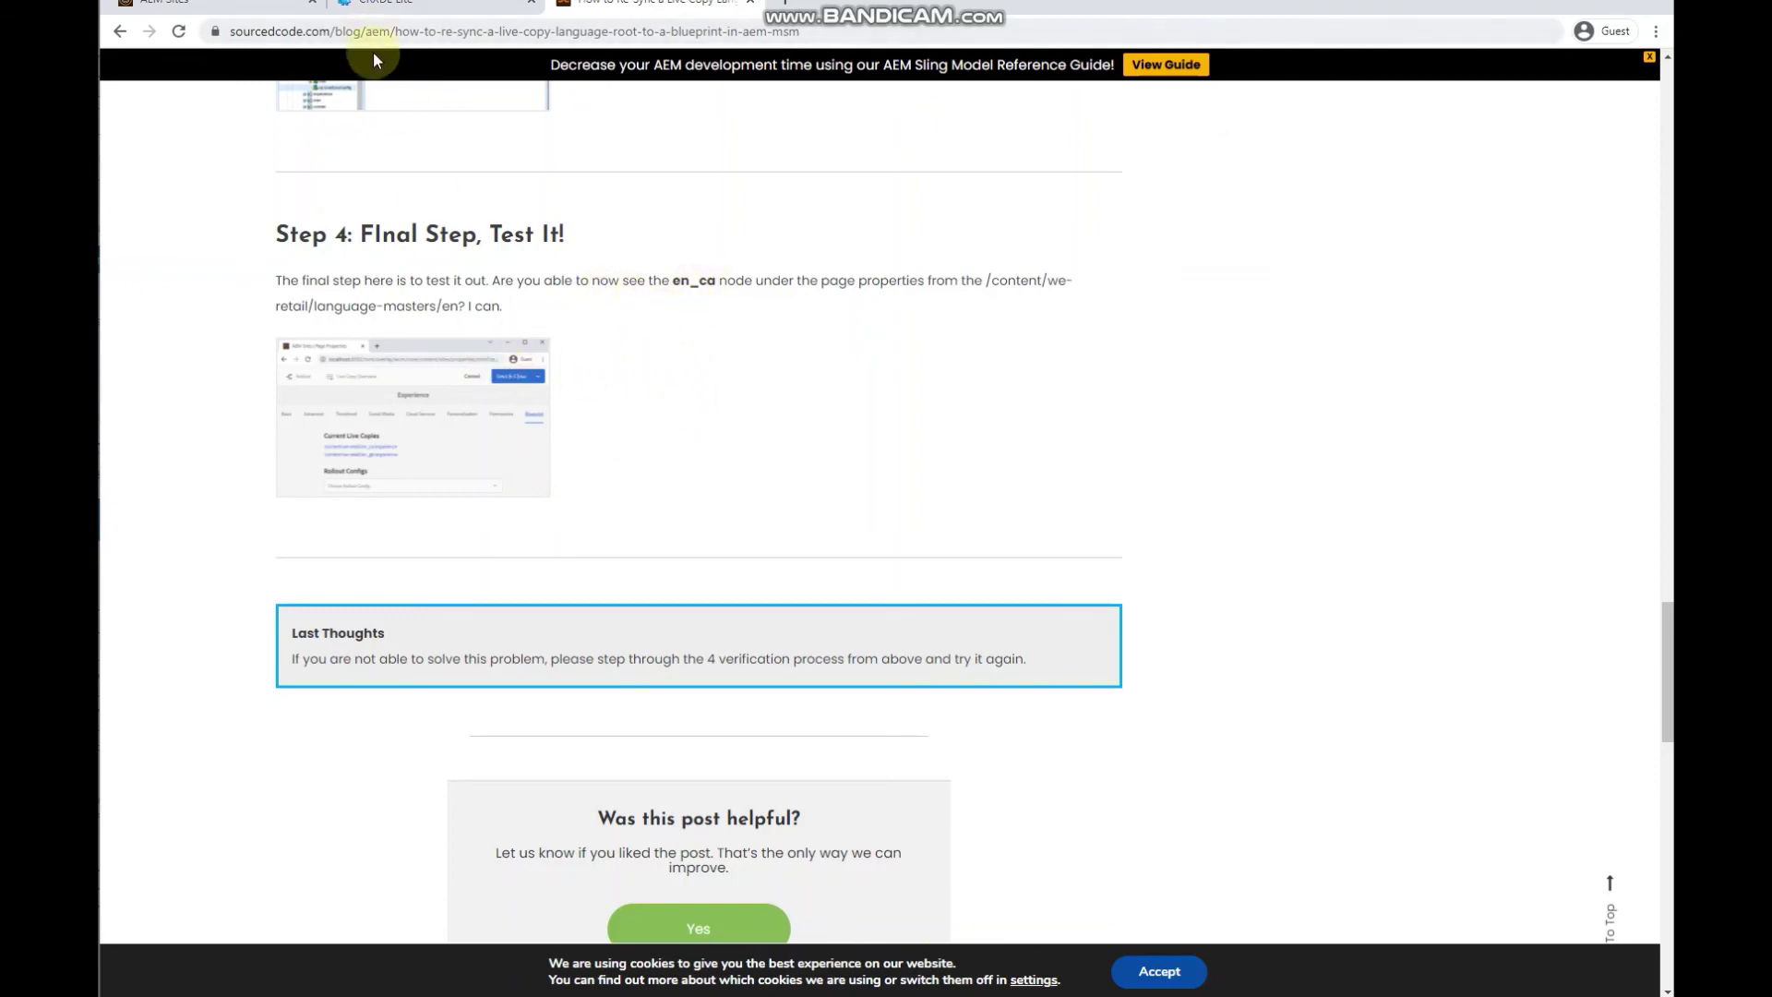
Show the We.Retail Language Masters English page's child pages in the AEM Sites console.
click(238, 11)
click(736, 477)
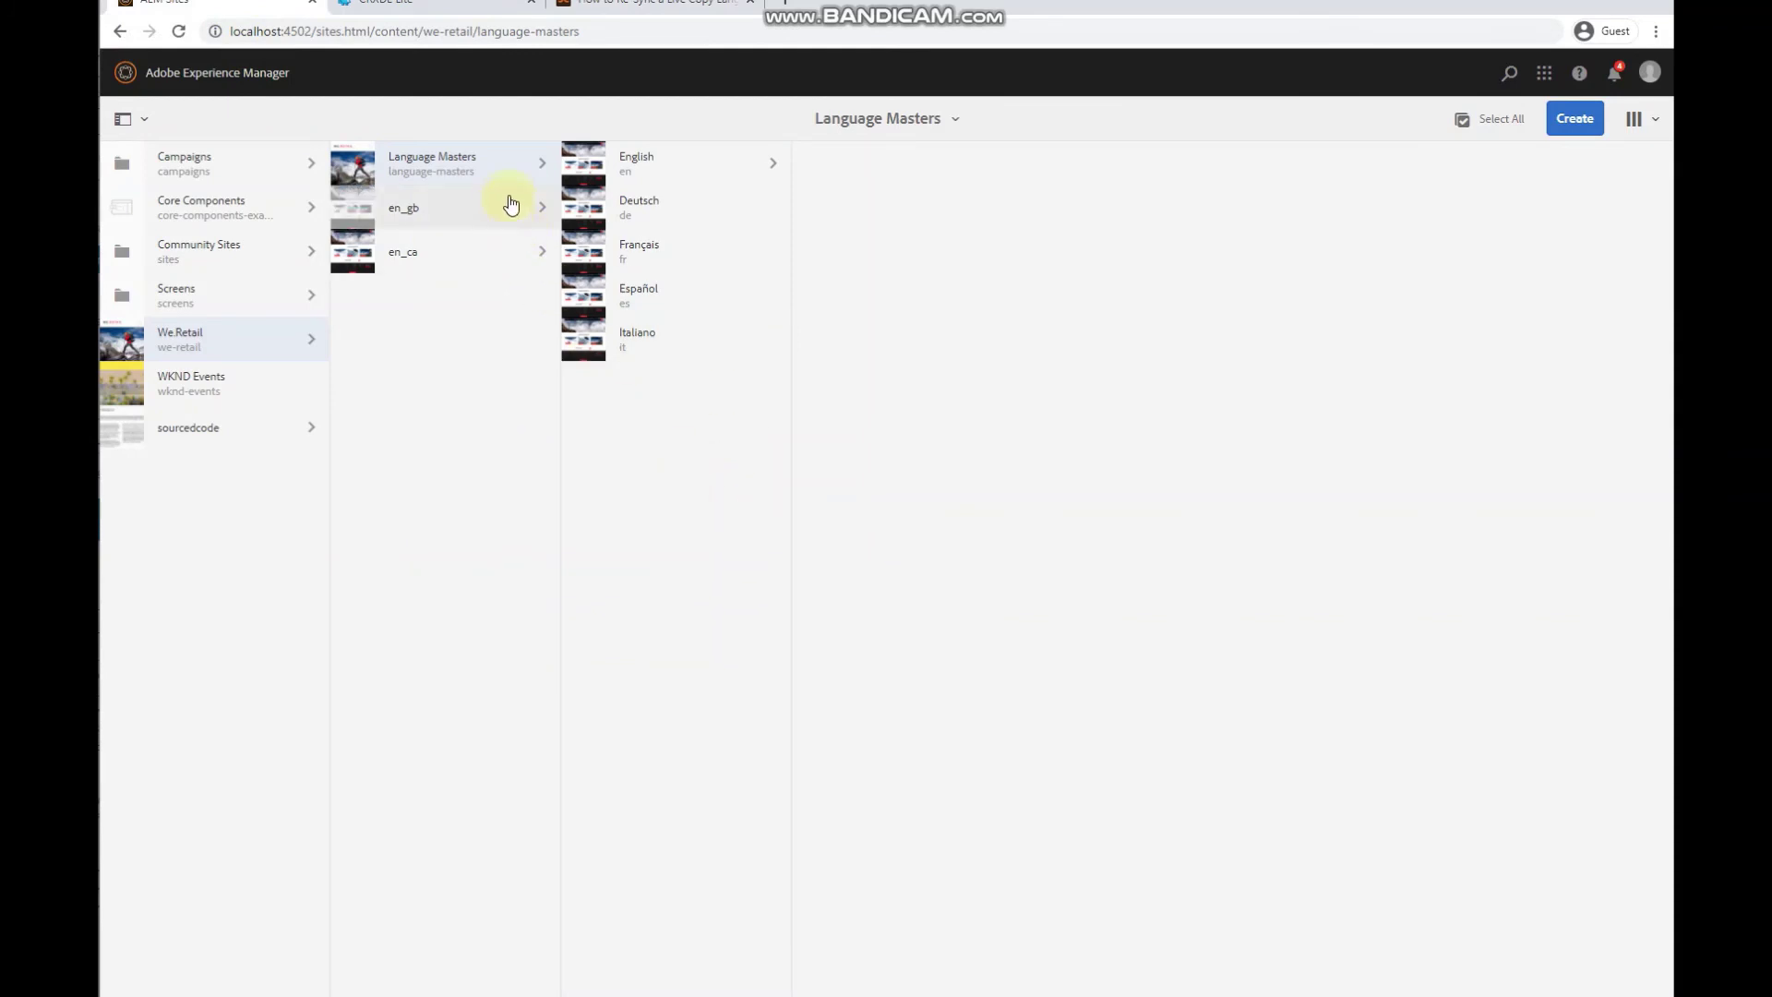
click(732, 173)
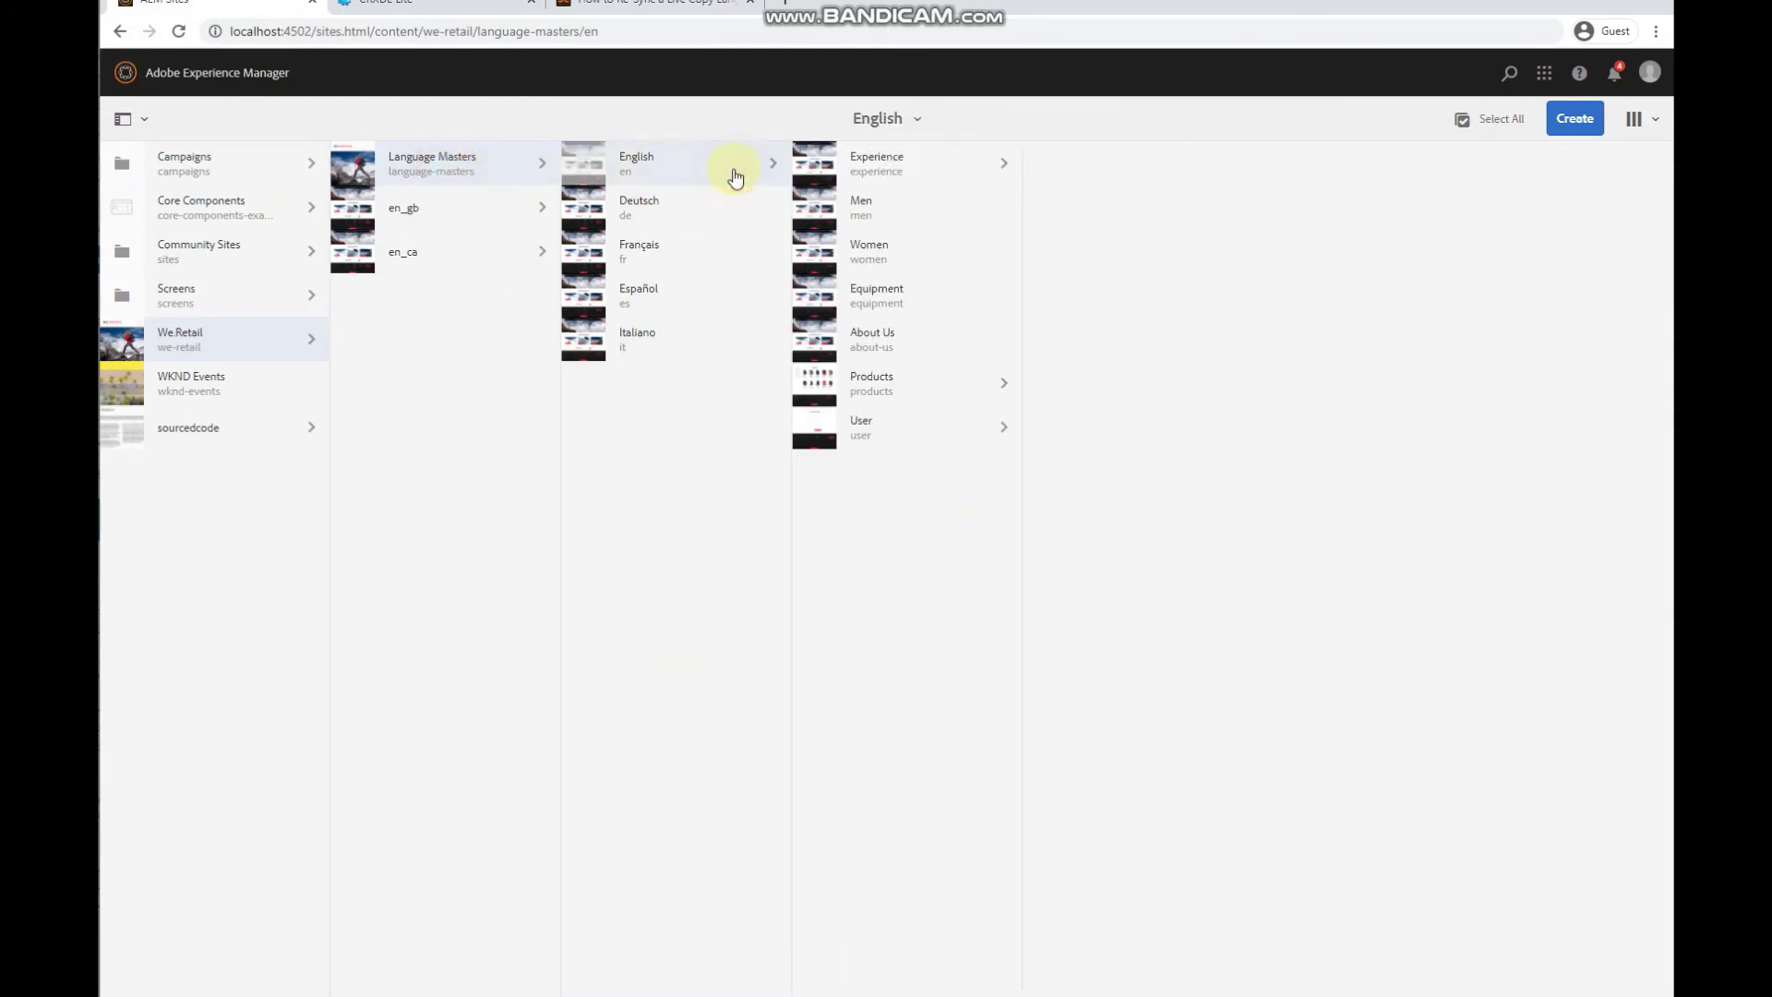
Create a Content Page titled test2 under the English language master.
click(1575, 119)
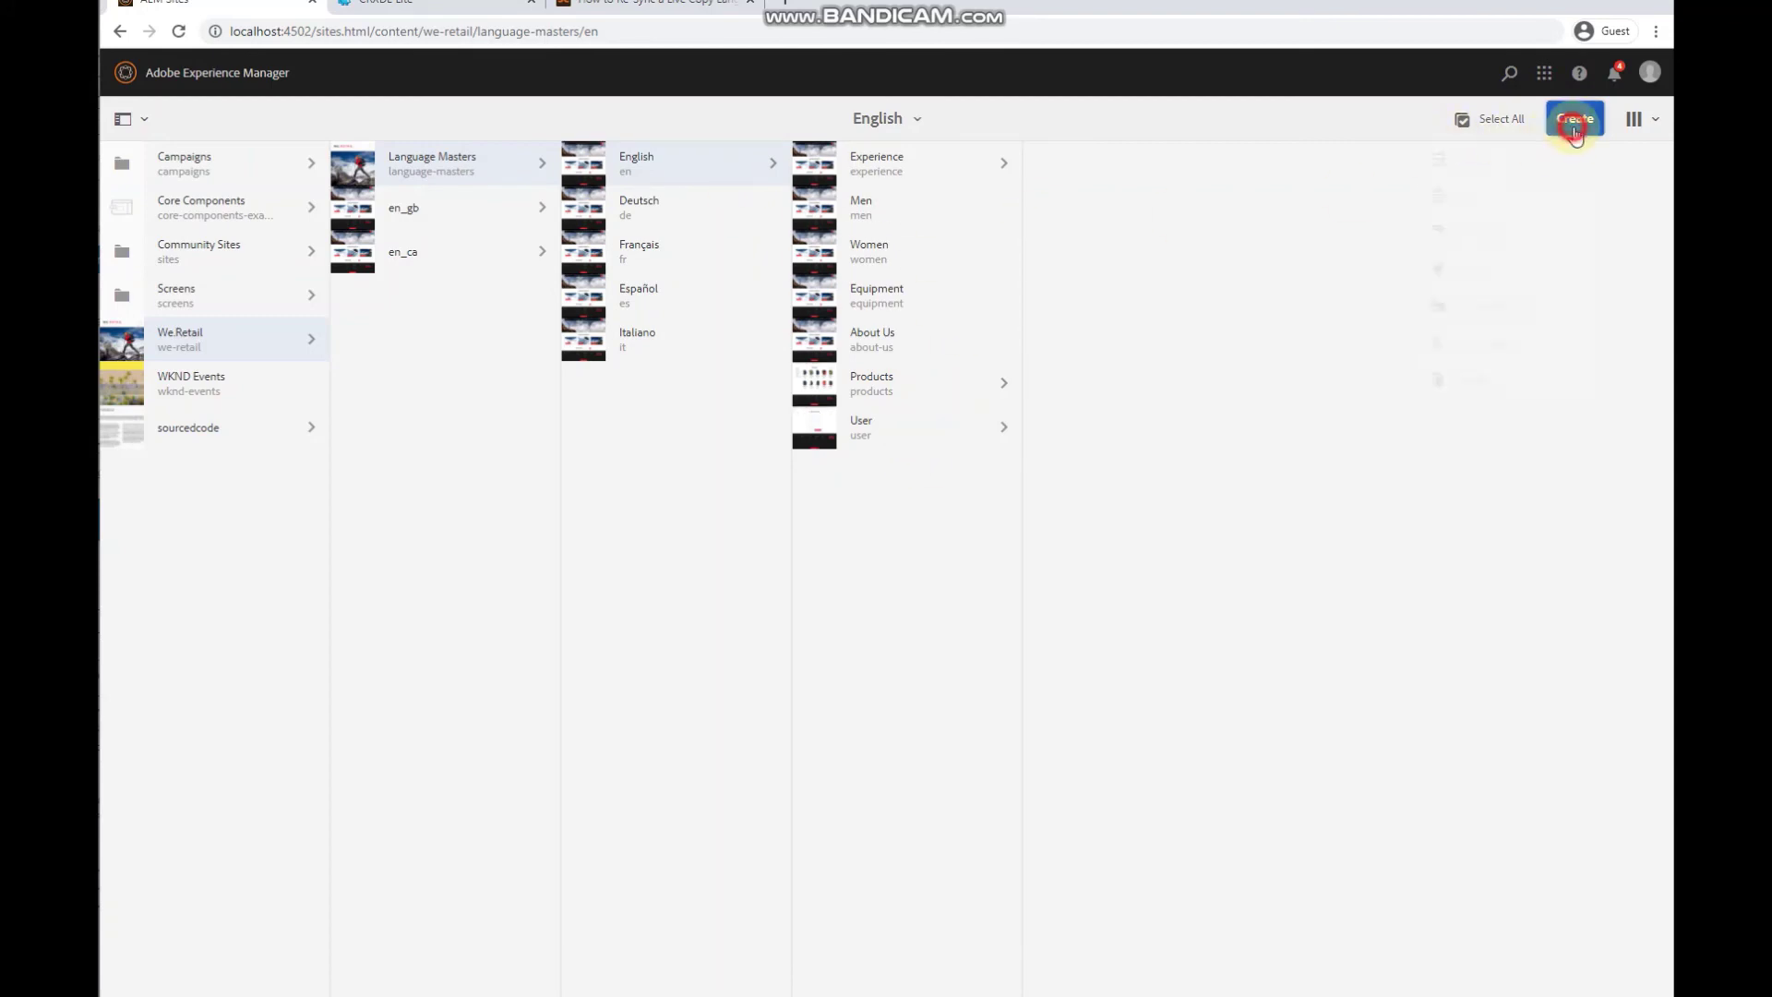
click(1495, 162)
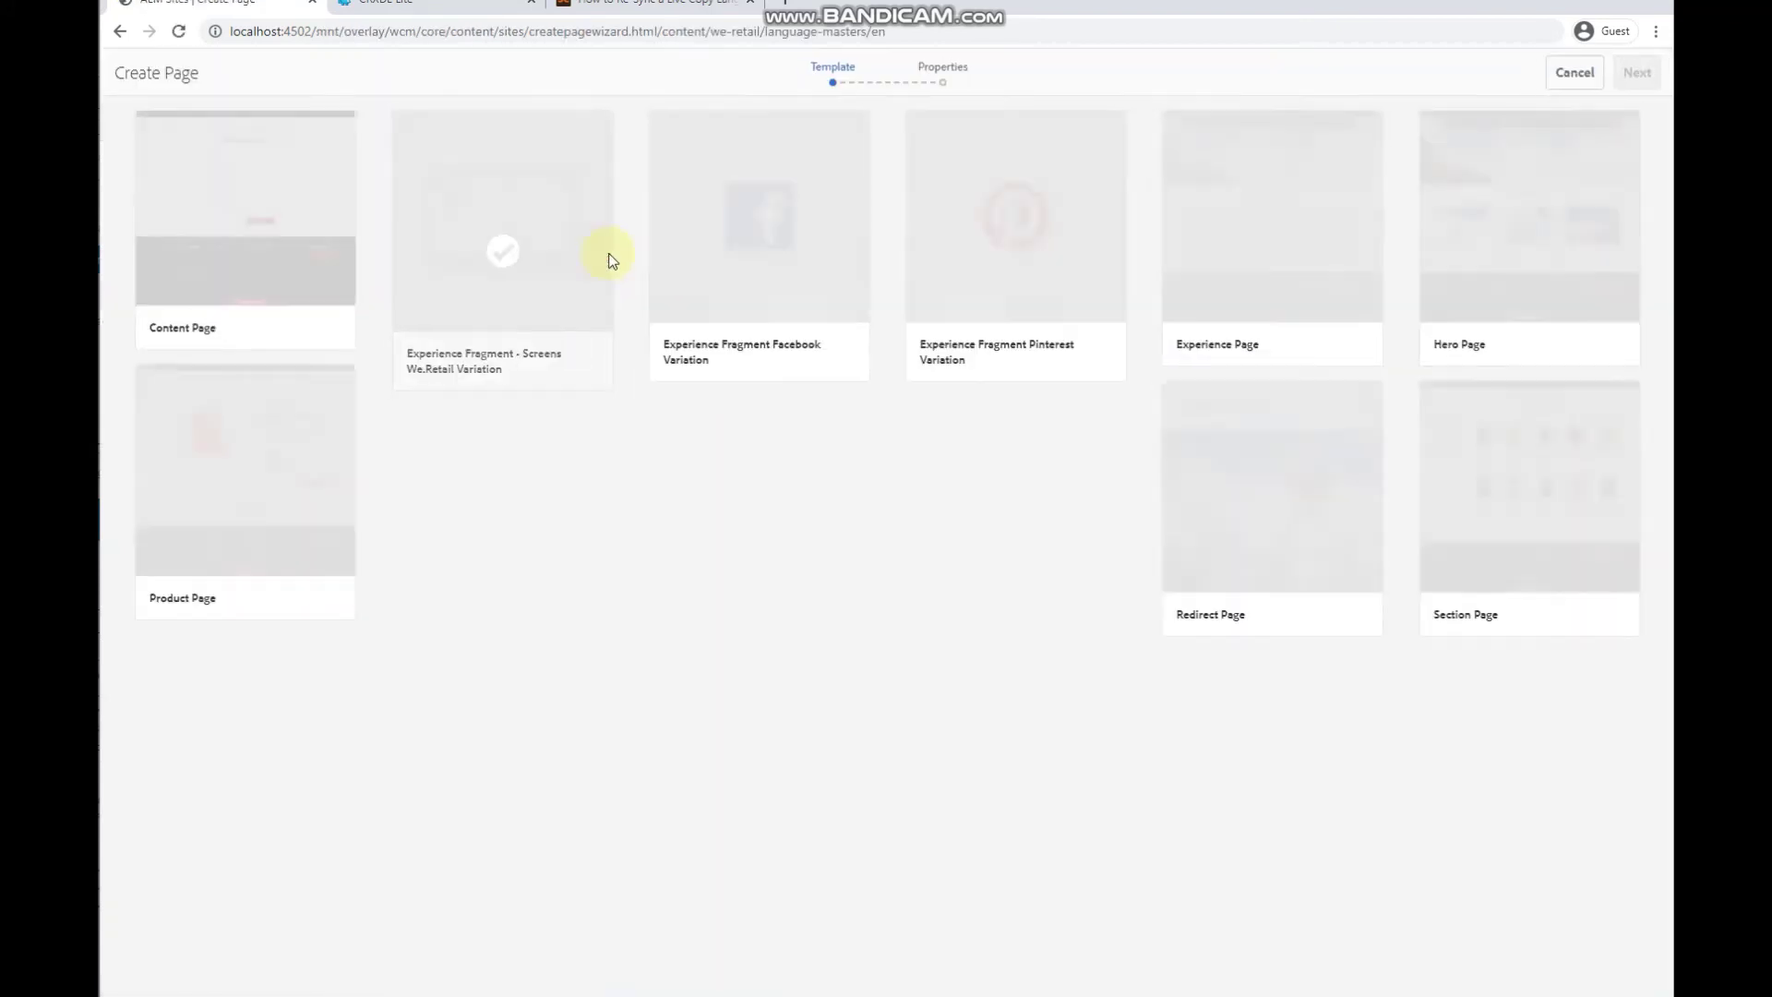
click(305, 238)
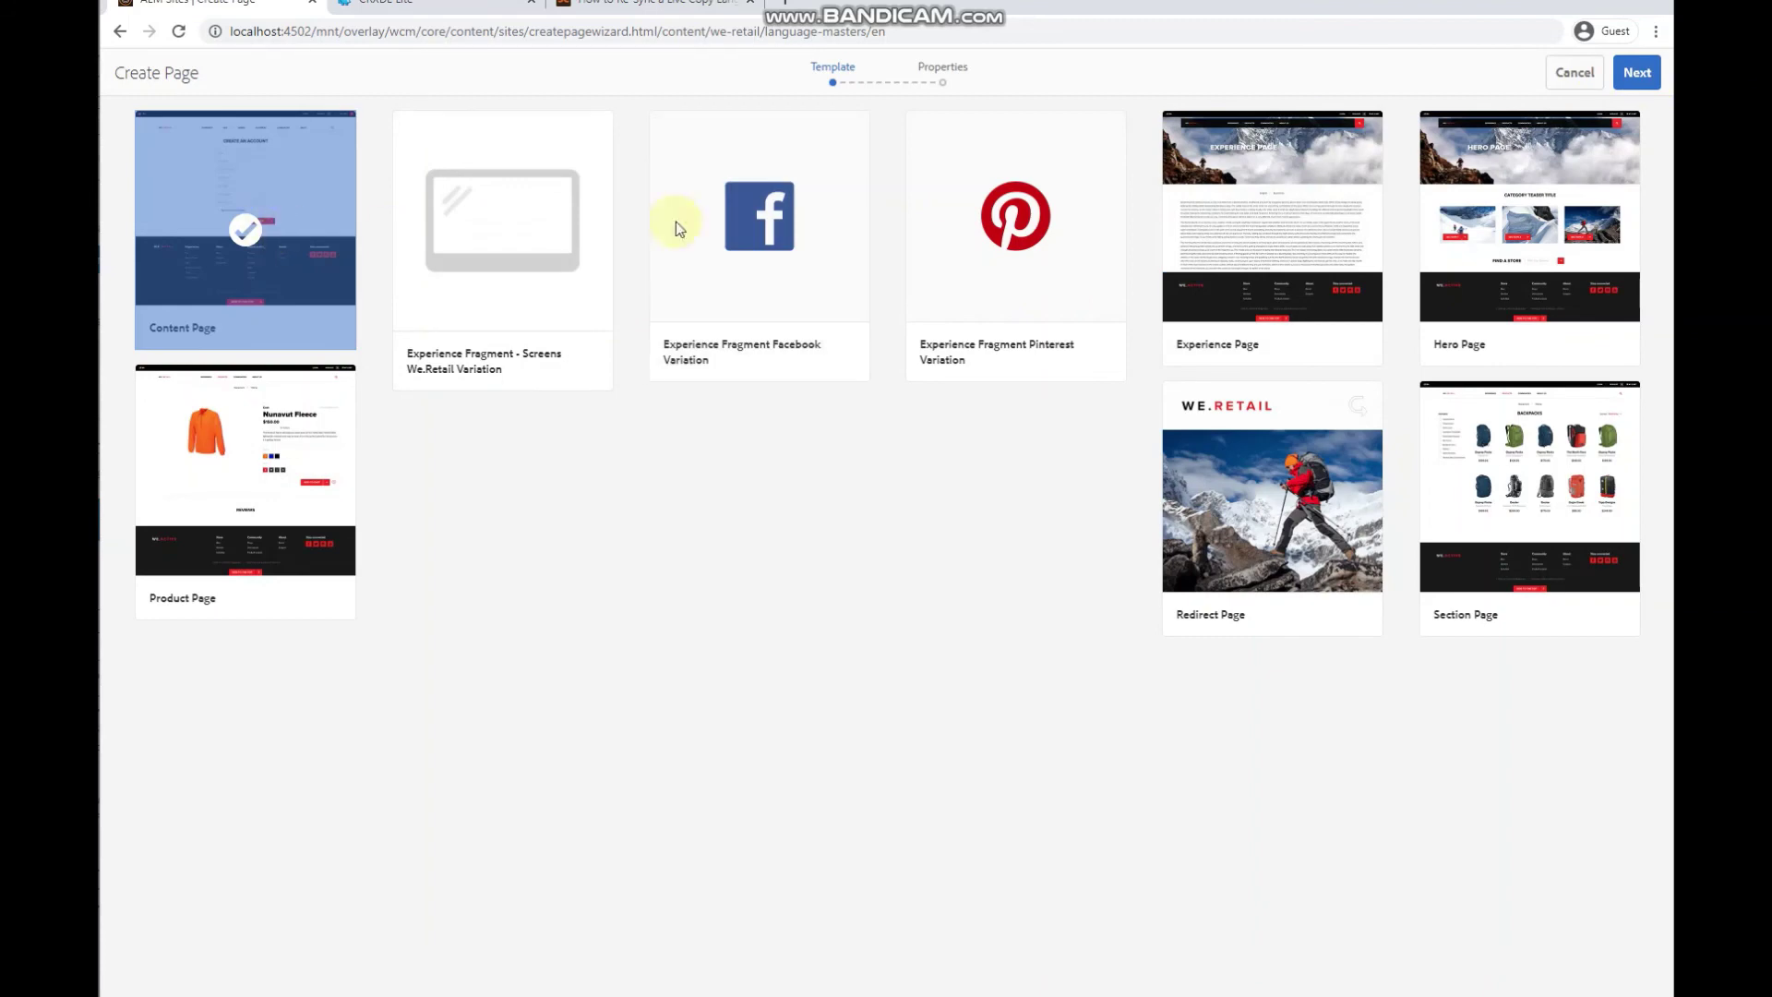
click(1636, 72)
click(875, 231)
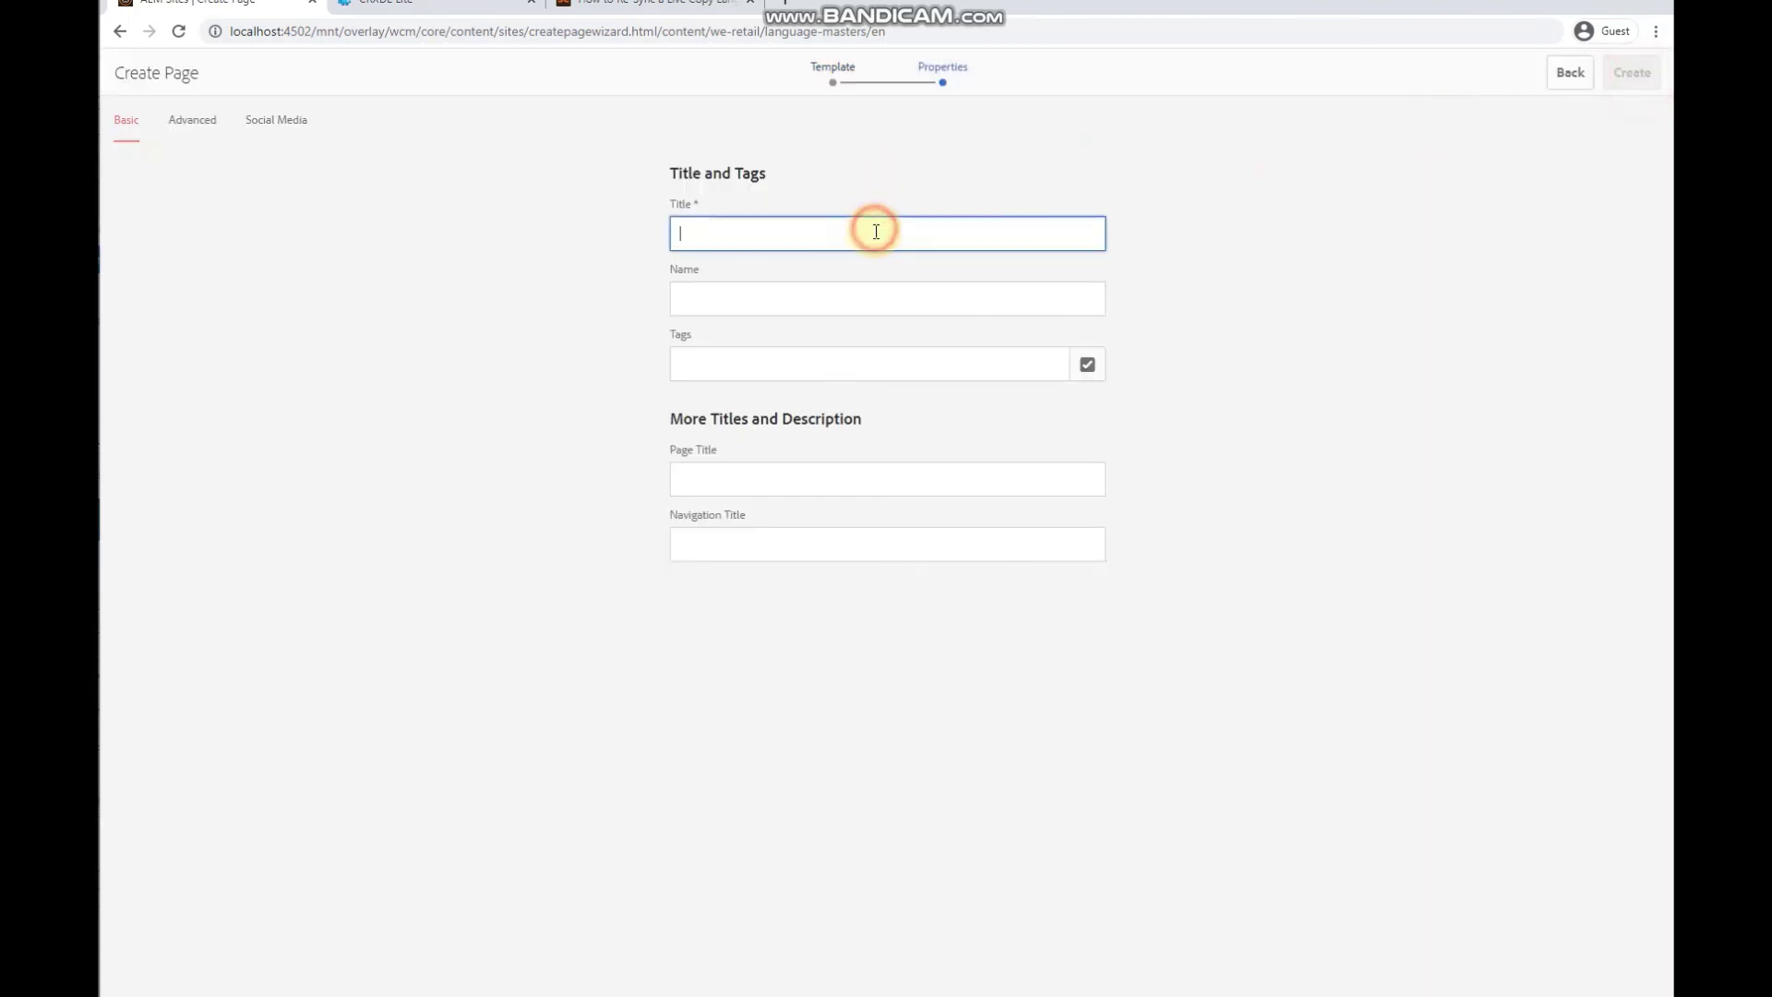
text(test2)
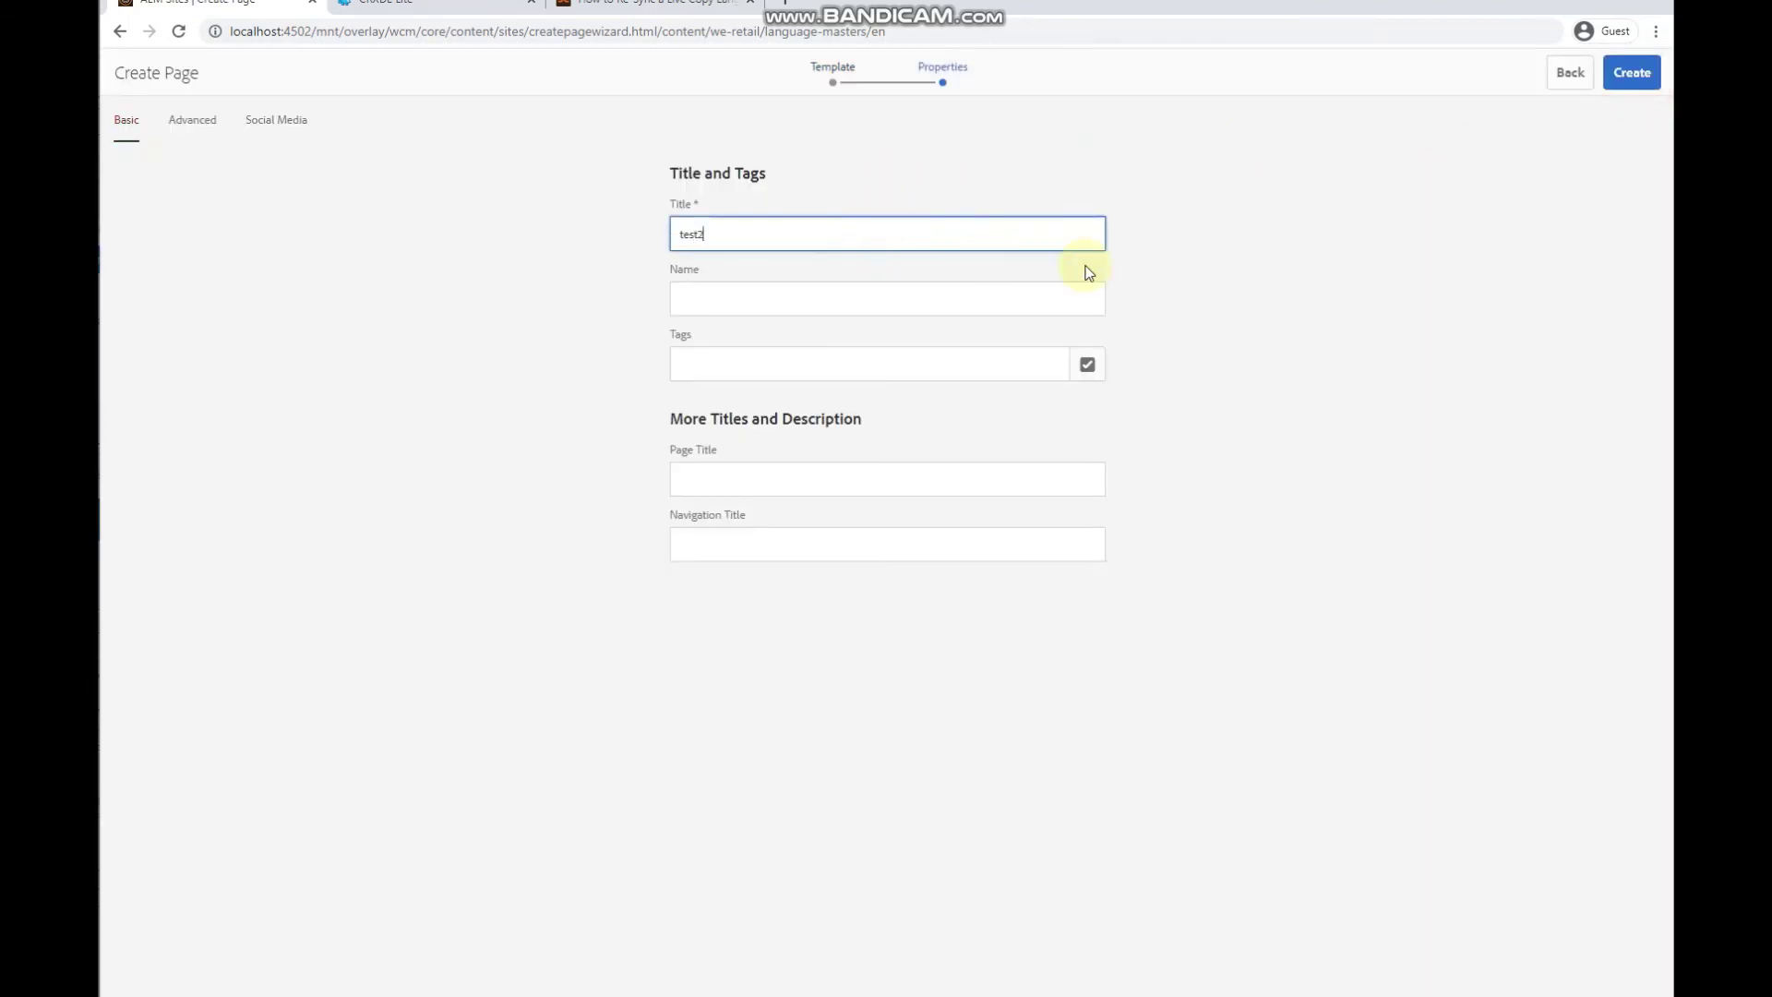
click(1632, 72)
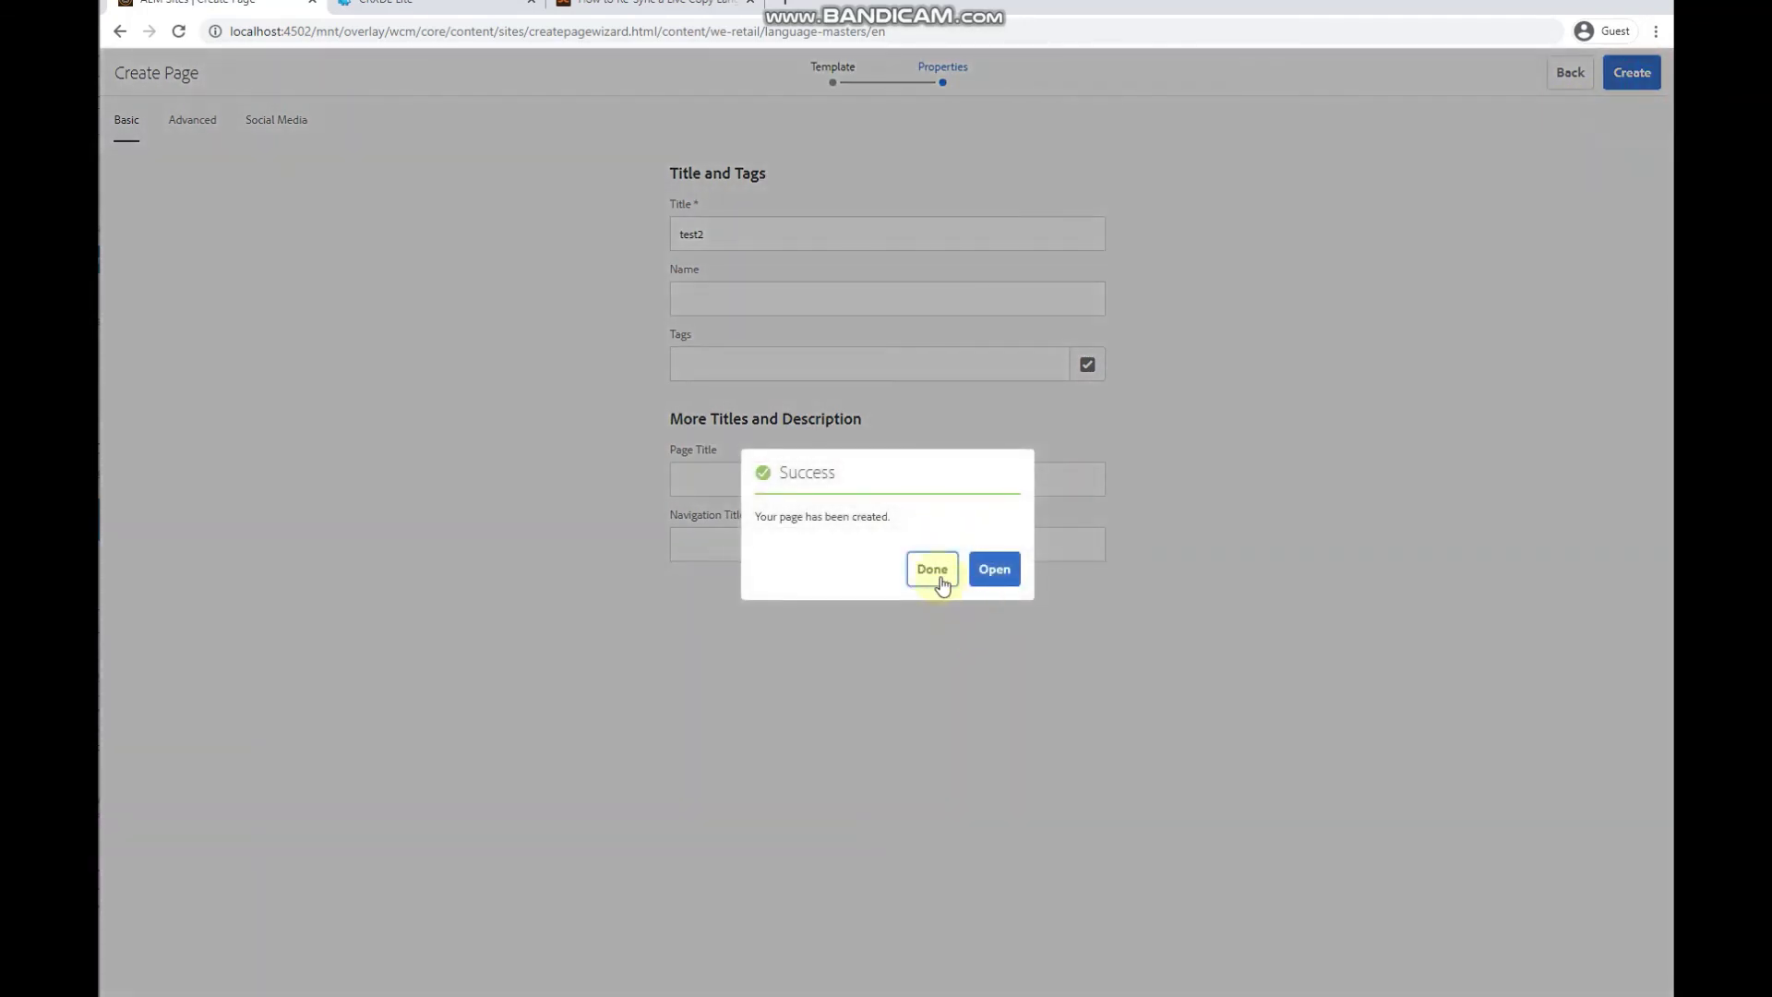
click(934, 572)
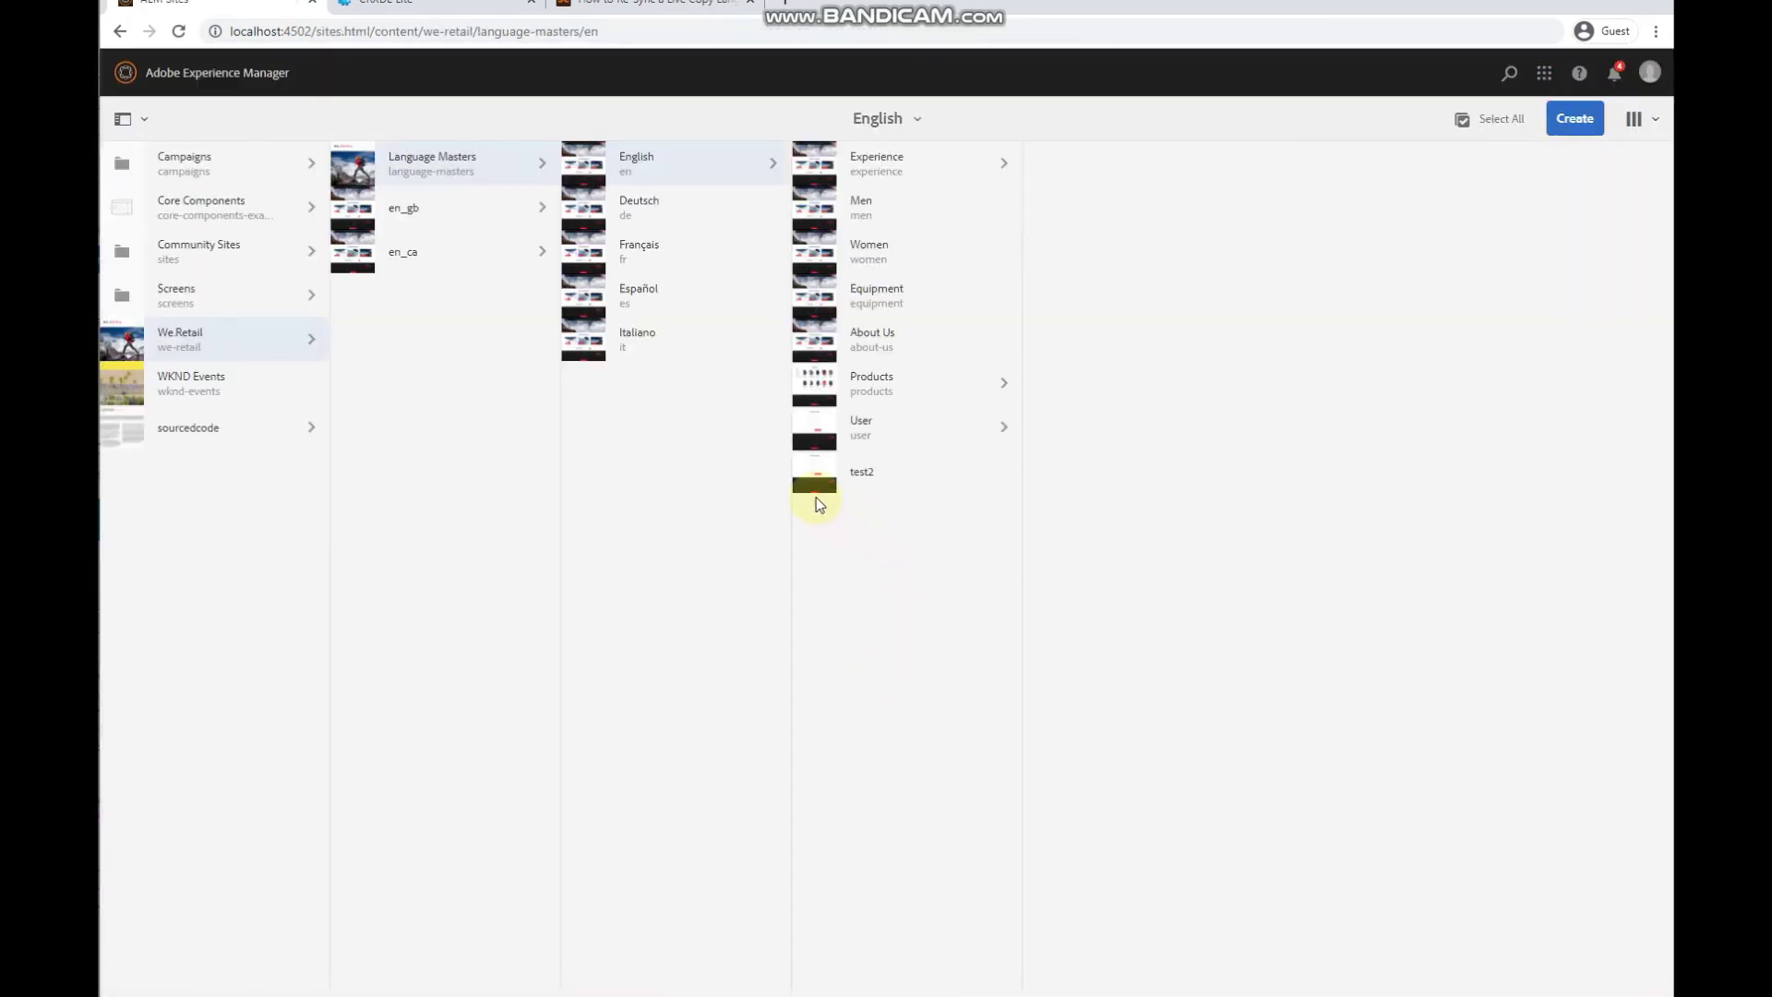
Roll out test2 from its Blueprint properties to the en_gb and en_ca live copies, then save.
click(815, 475)
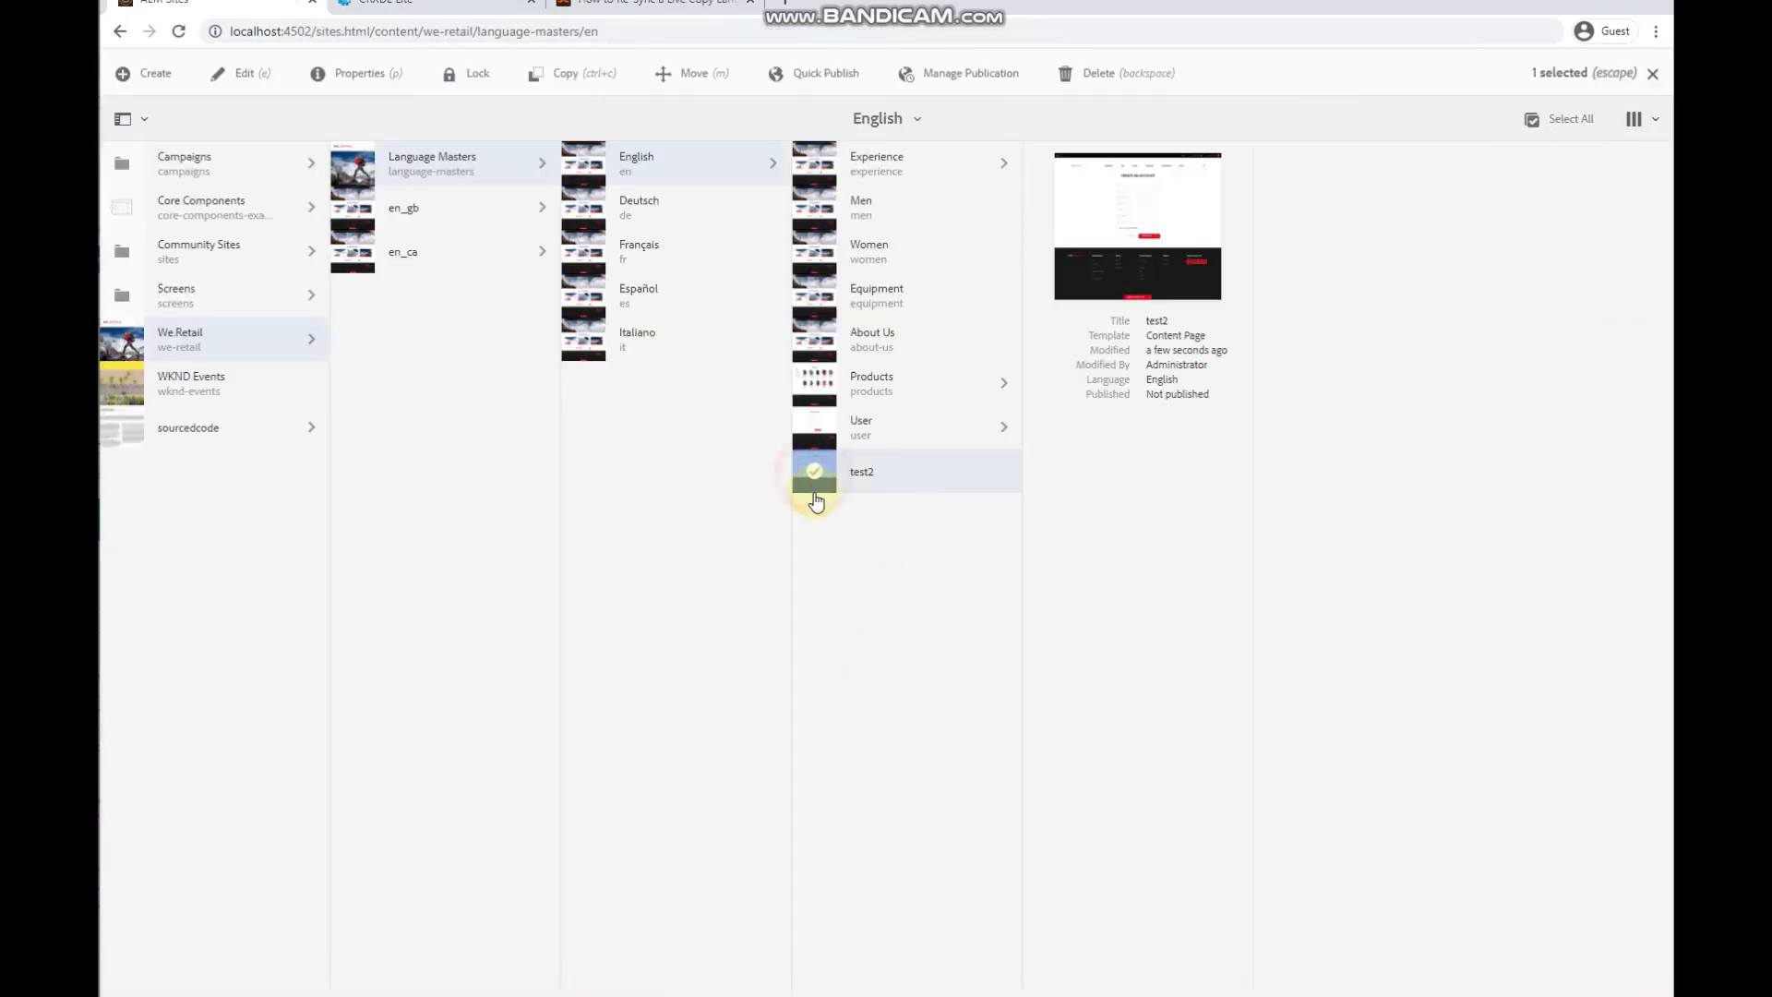
click(358, 74)
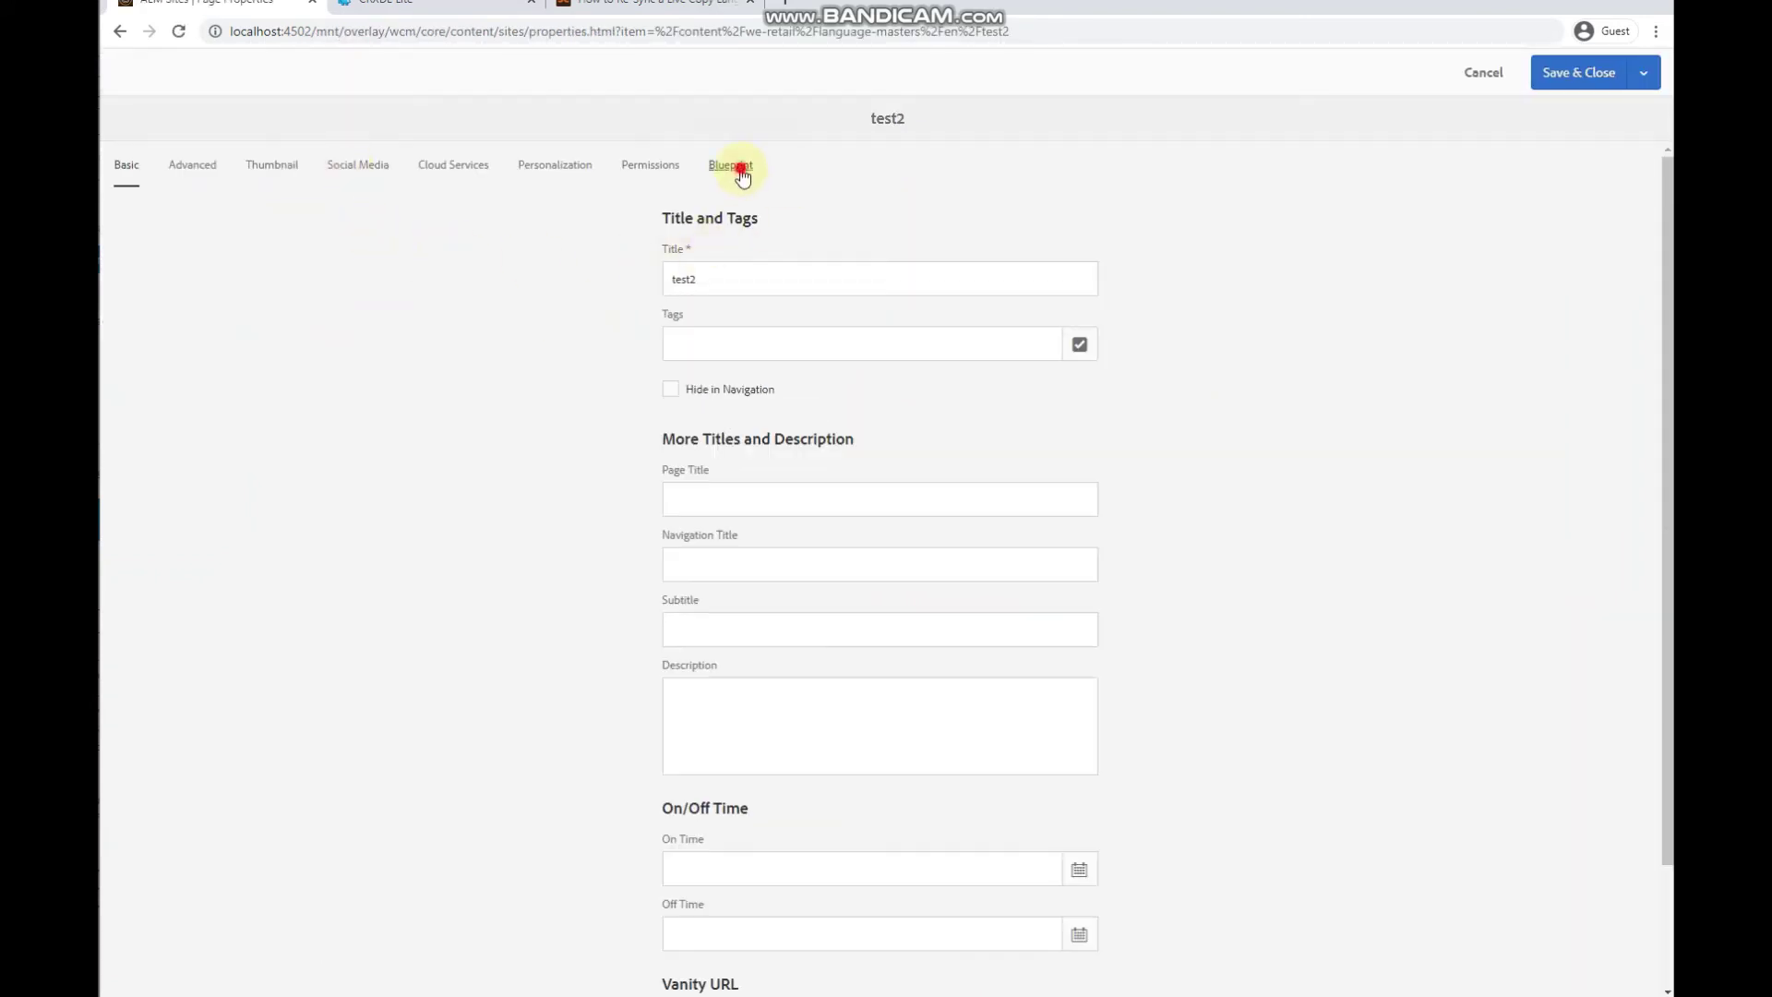
click(742, 175)
click(163, 78)
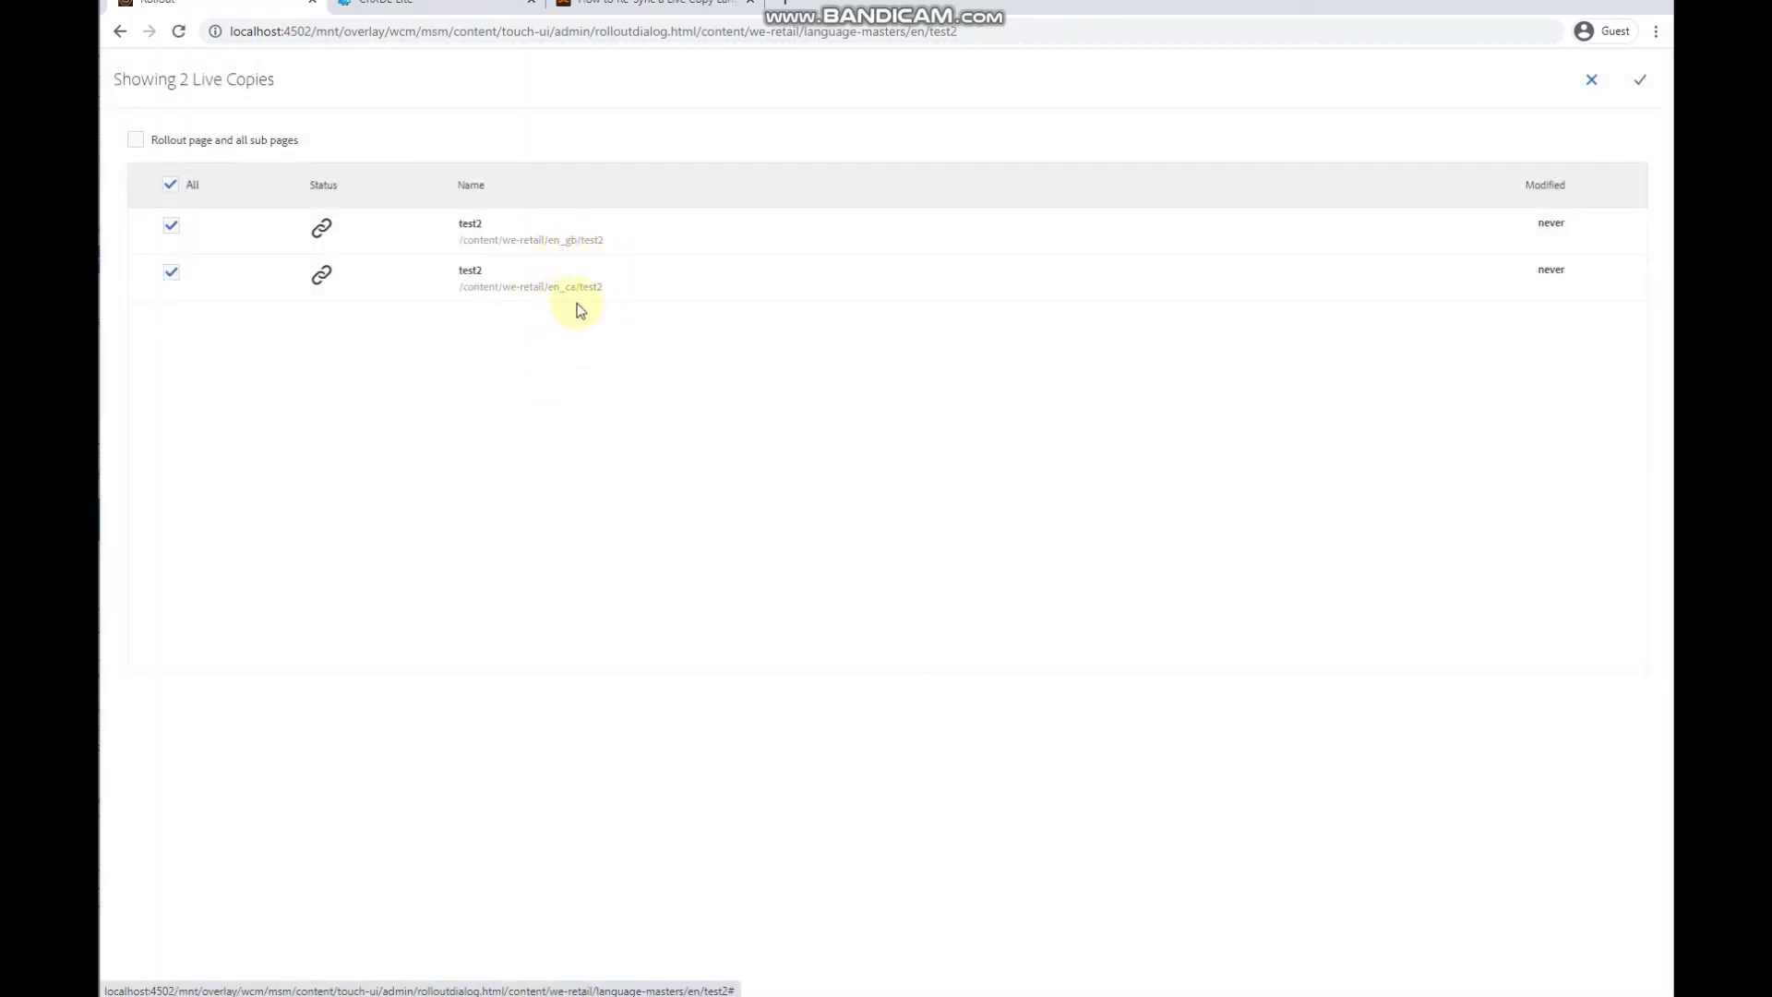
click(1644, 82)
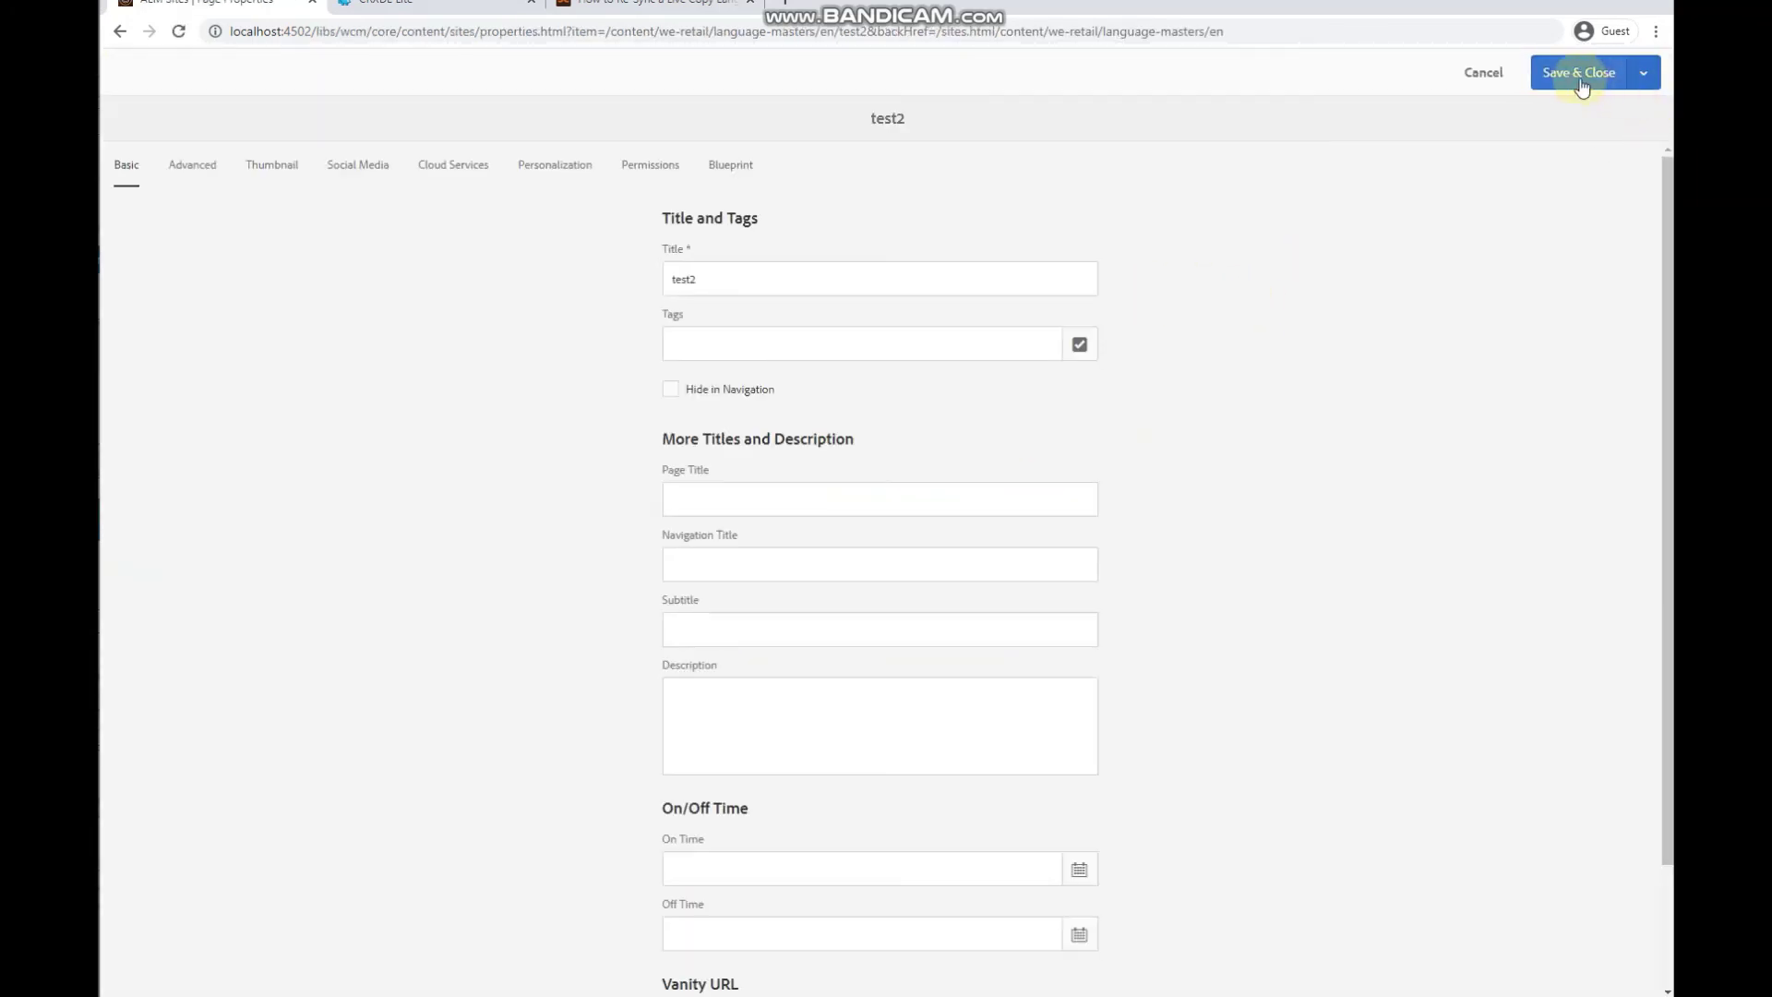
click(1582, 83)
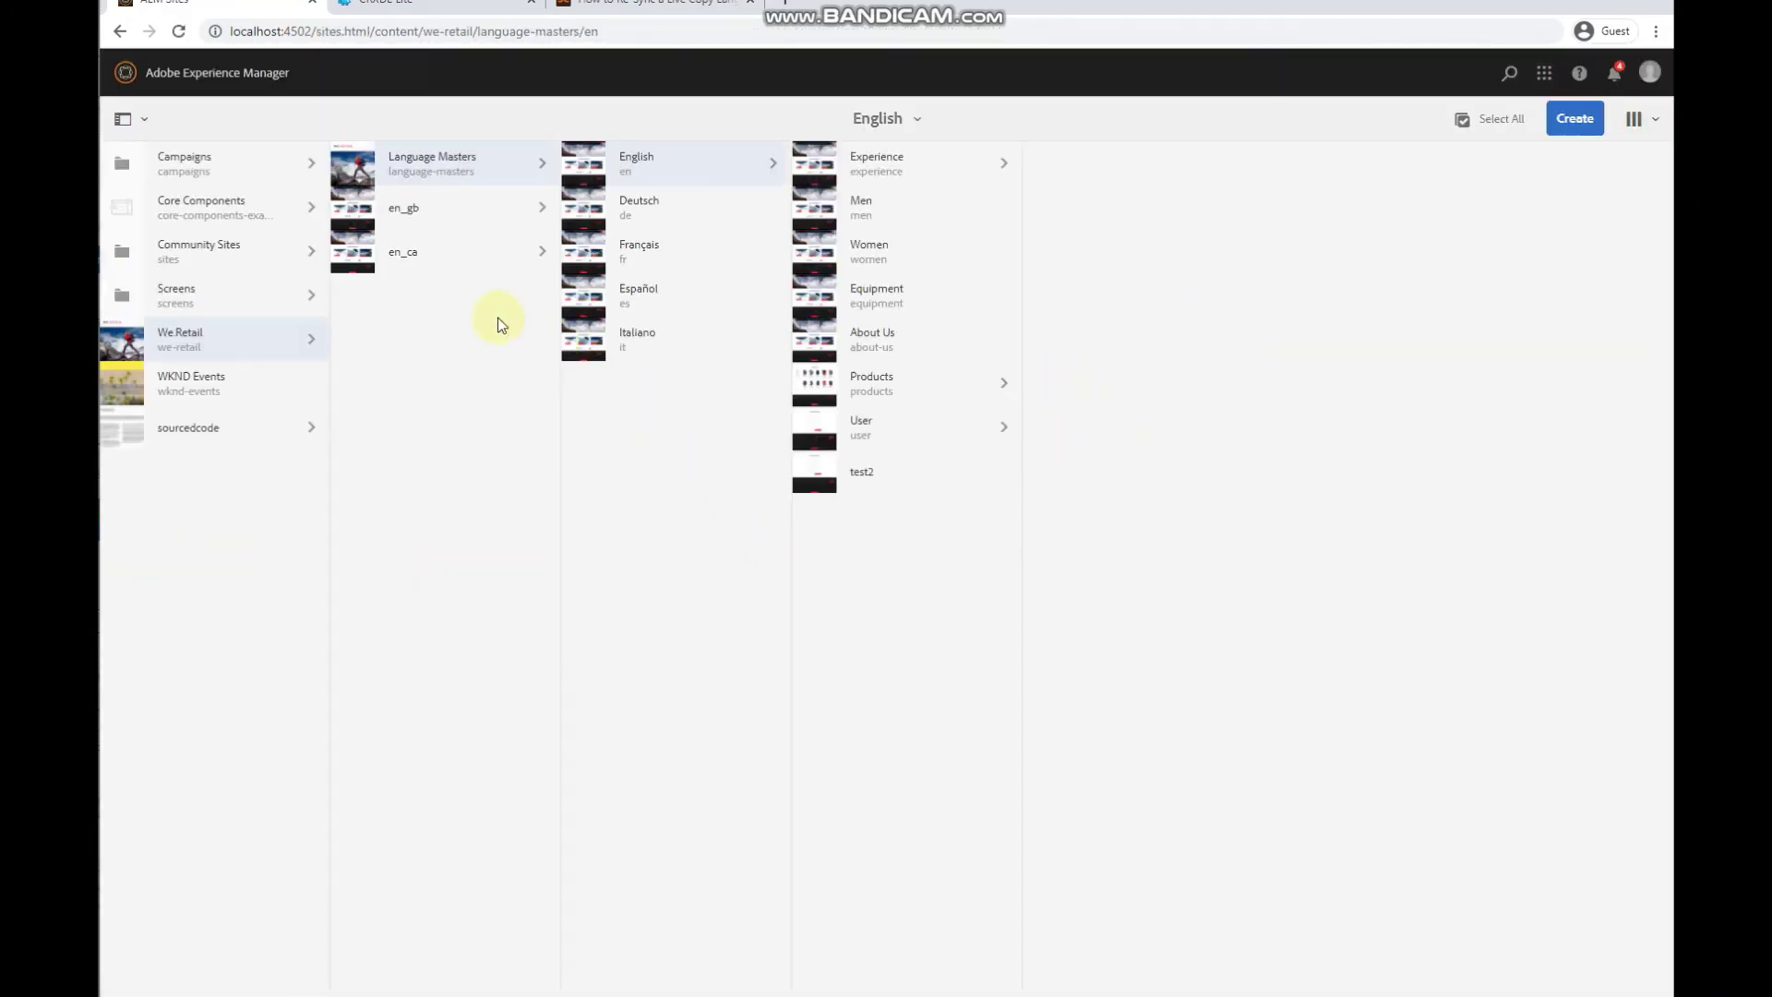
Verify the rolled-out test2 page is listed under en_ca, then under en_gb.
click(483, 245)
click(668, 479)
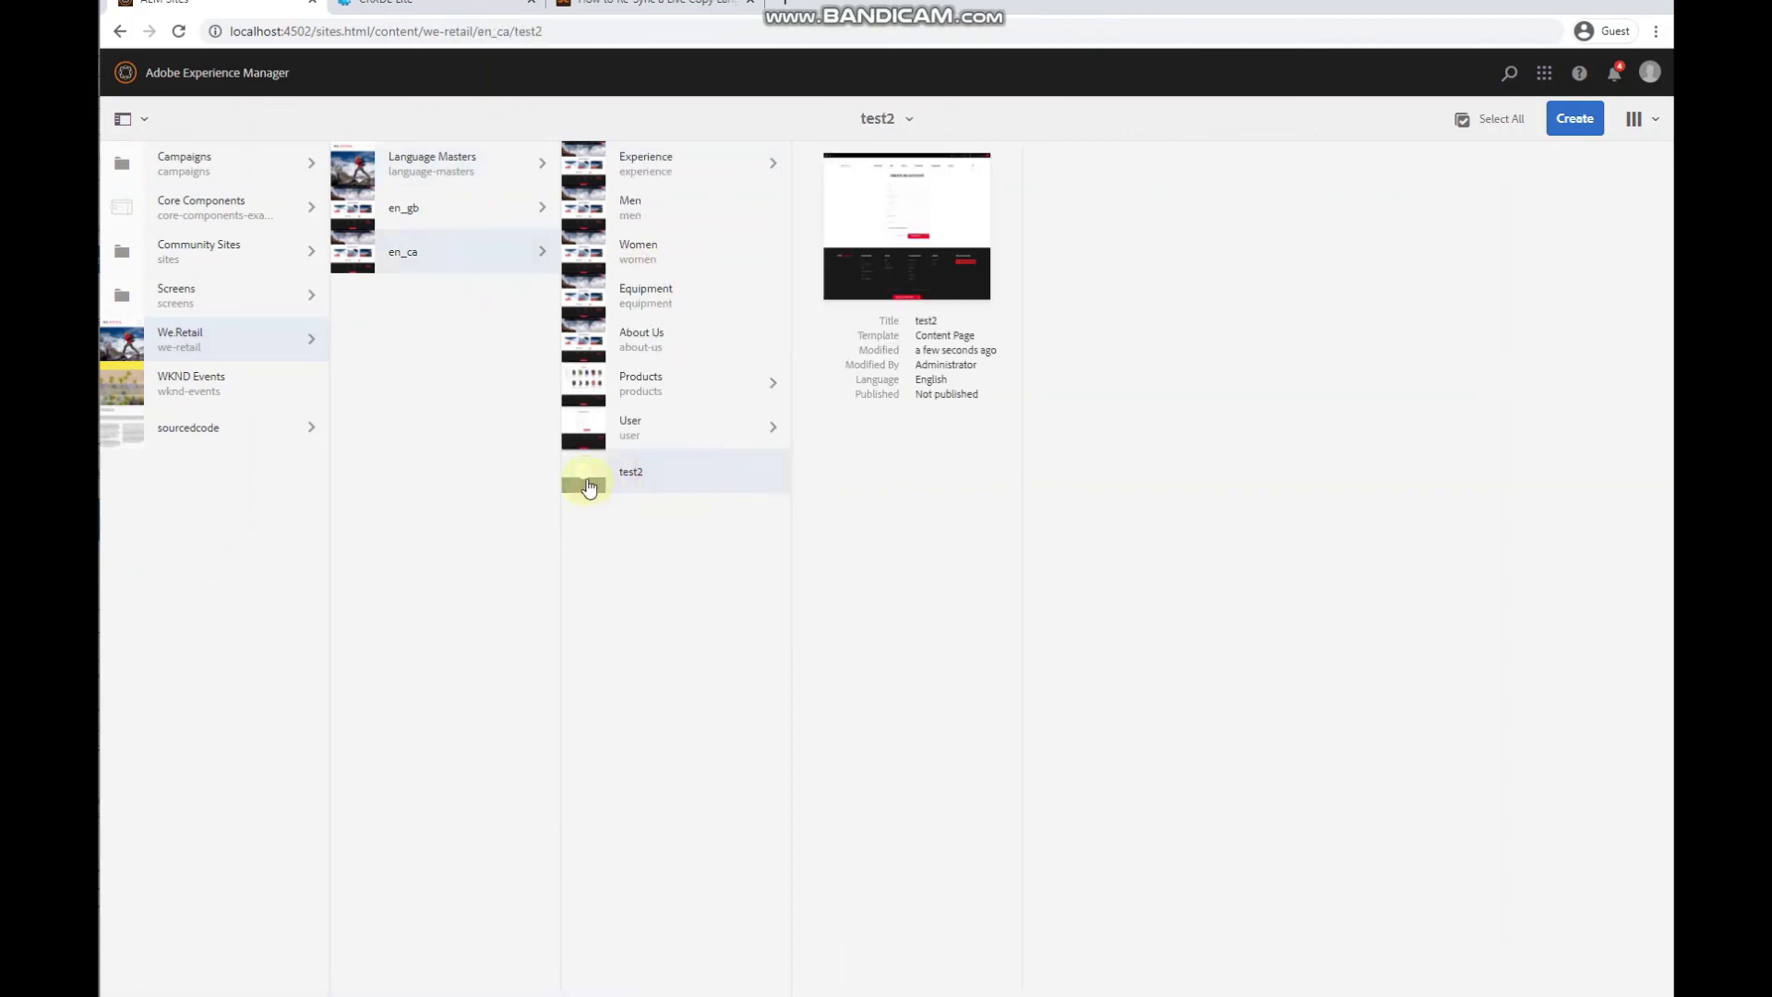
click(483, 210)
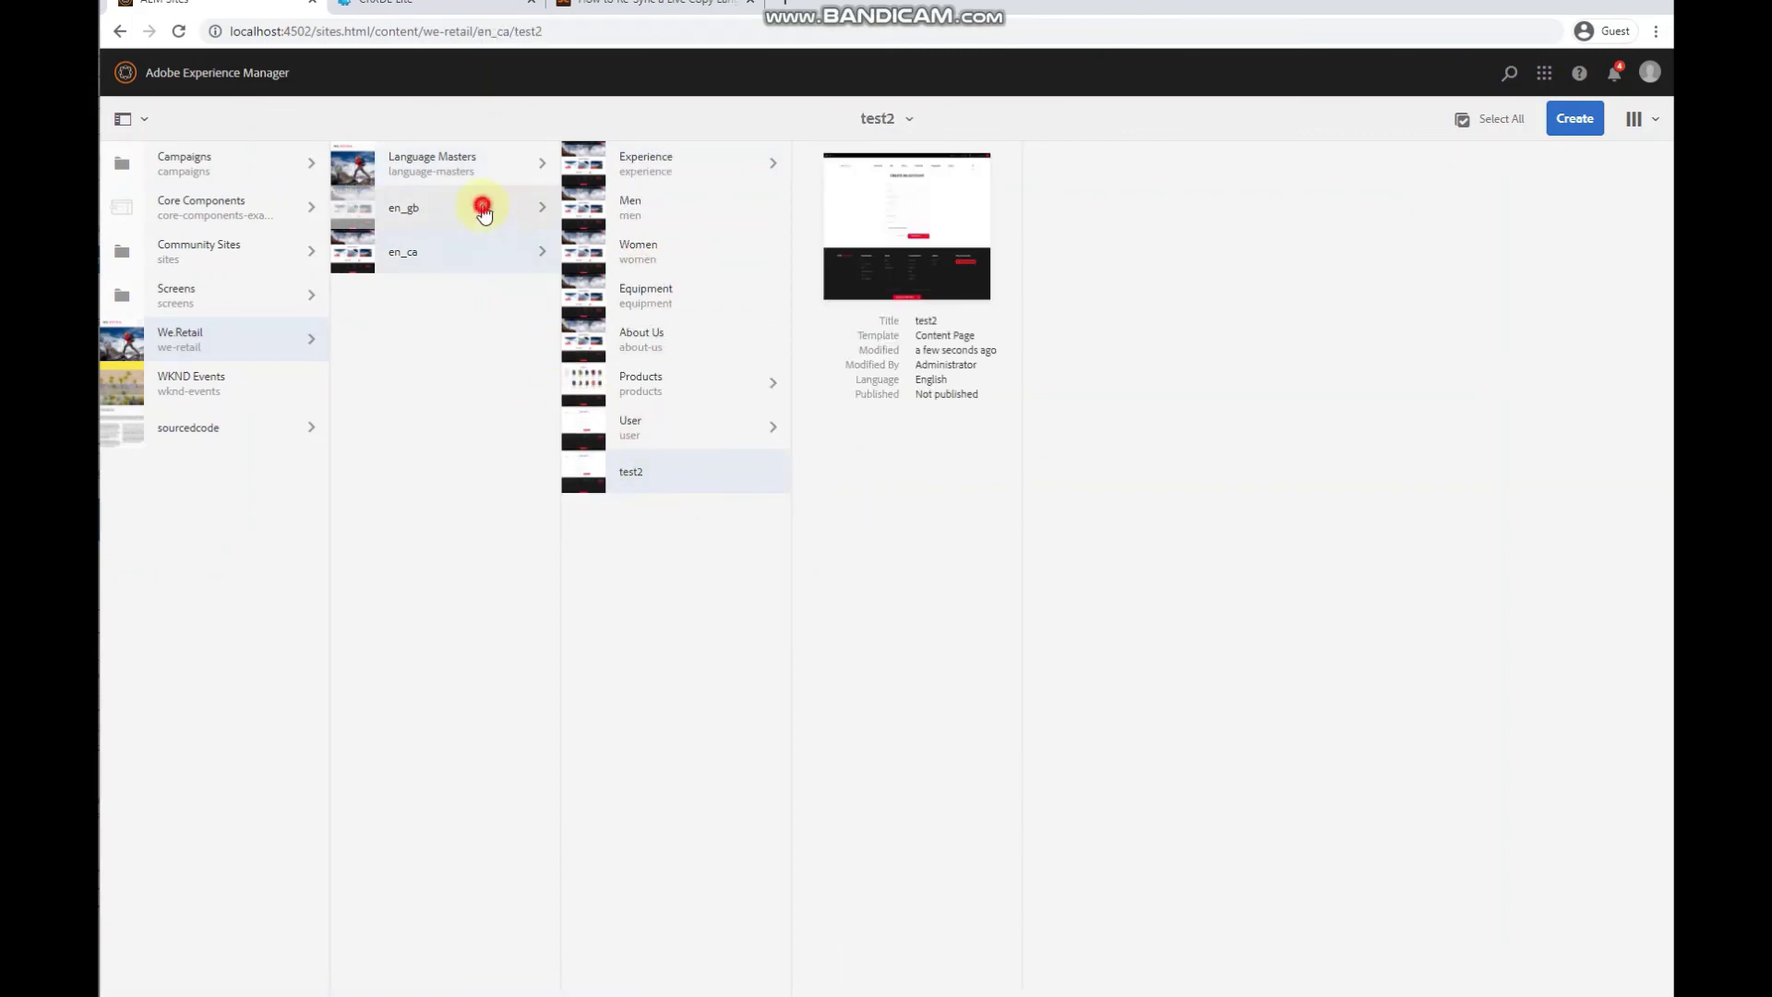